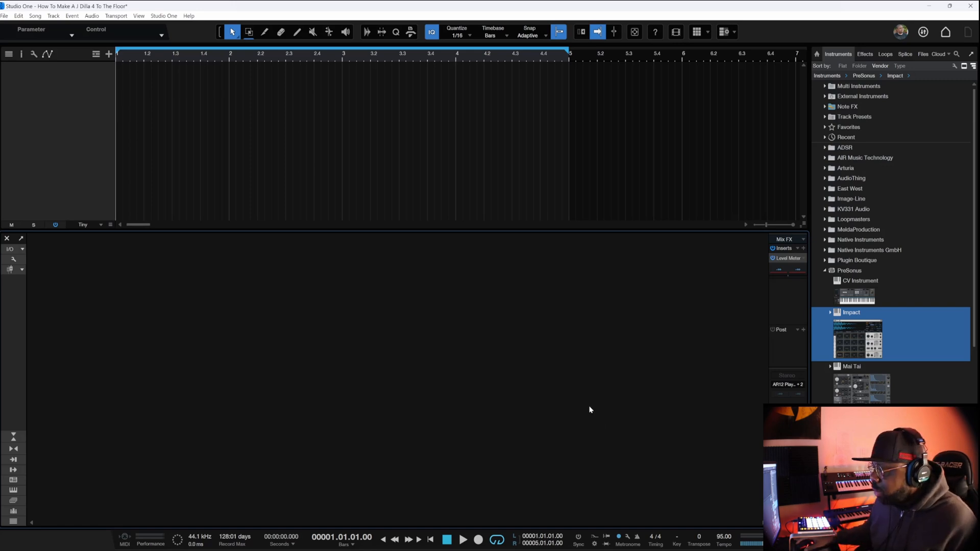
Add an Impact drum track loaded with the Chillout Garage kit and audition it
{"action": "left_click_drag", "start_coordinate": [567, 230], "coordinate": [575, 345]}
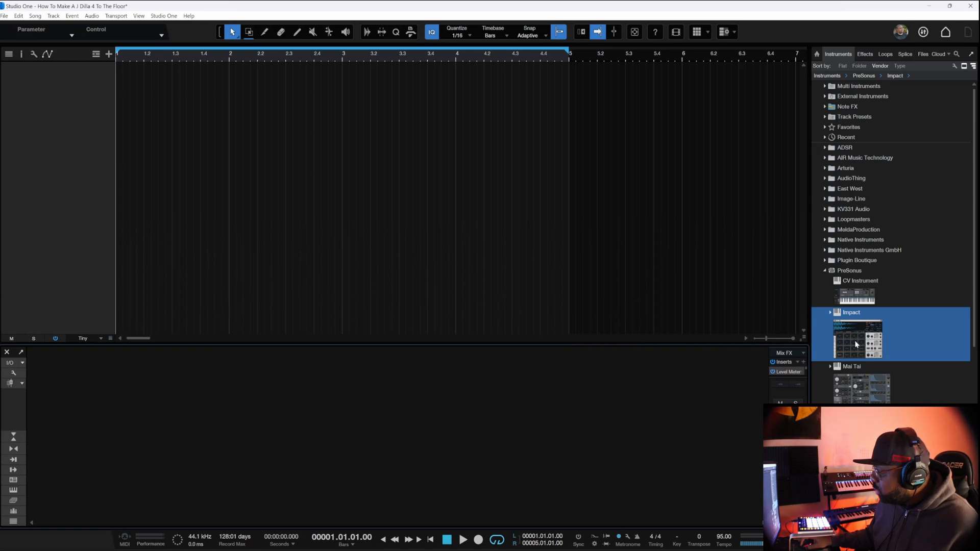
{"action": "left_click_drag", "start_coordinate": [856, 344], "coordinate": [261, 208]}
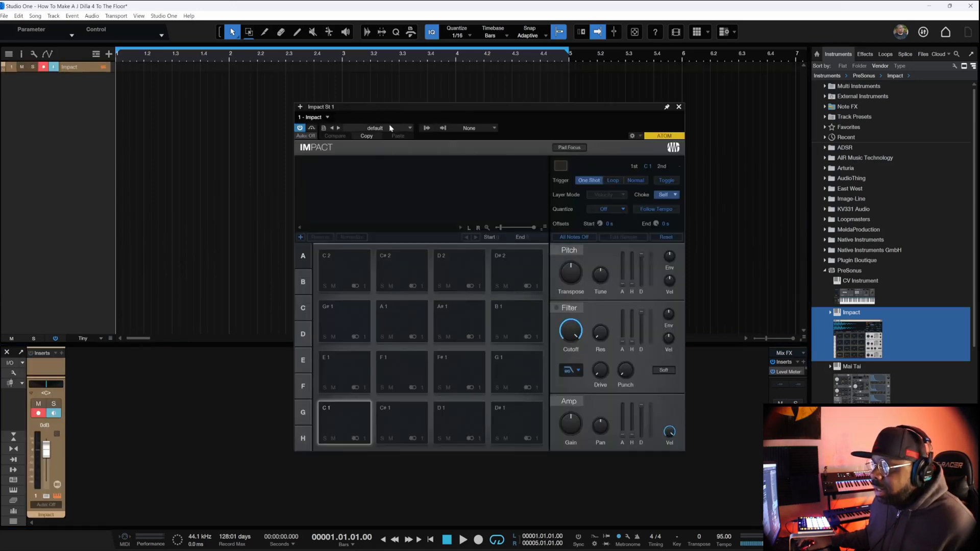
{"action": "left_click_drag", "start_coordinate": [396, 105], "coordinate": [298, 96]}
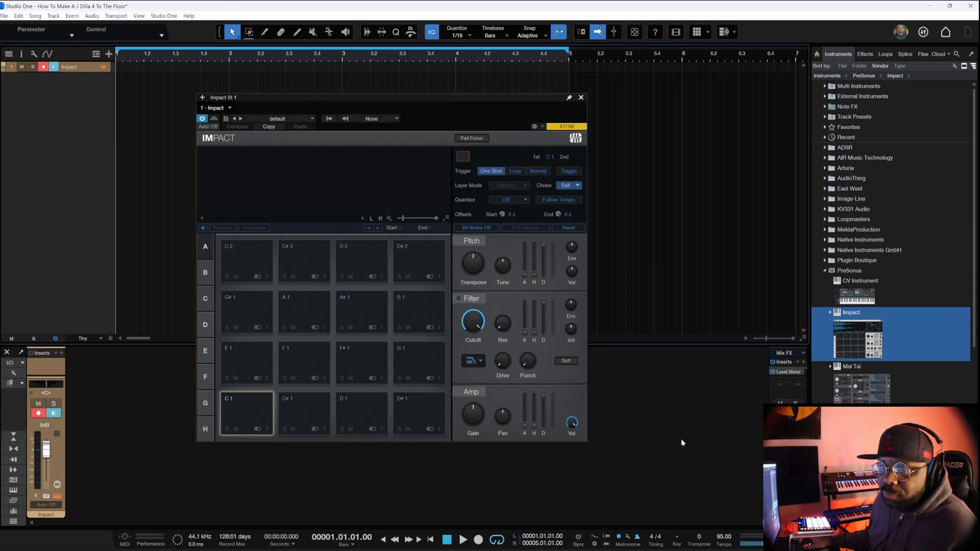
{"action": "key", "text": "space"}
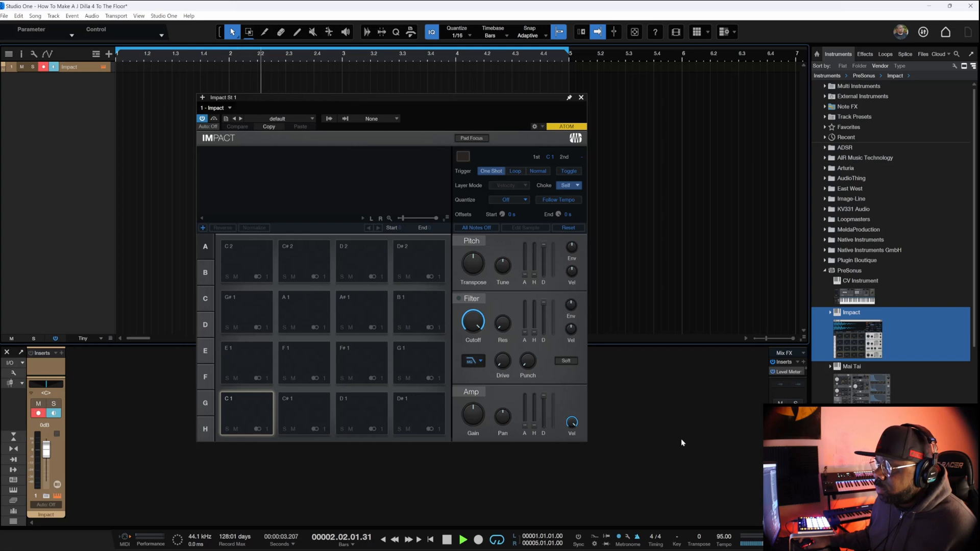
{"action": "key", "text": "space"}
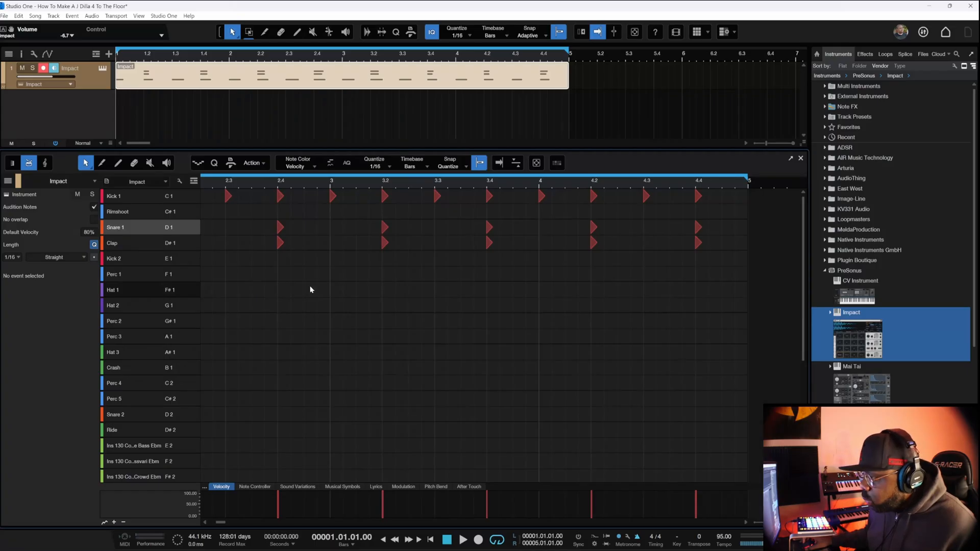
In the note editor, nudge all Snare 1 and Clap notes a tick later
{"action": "key", "text": "w"}
{"action": "key", "text": "w"}
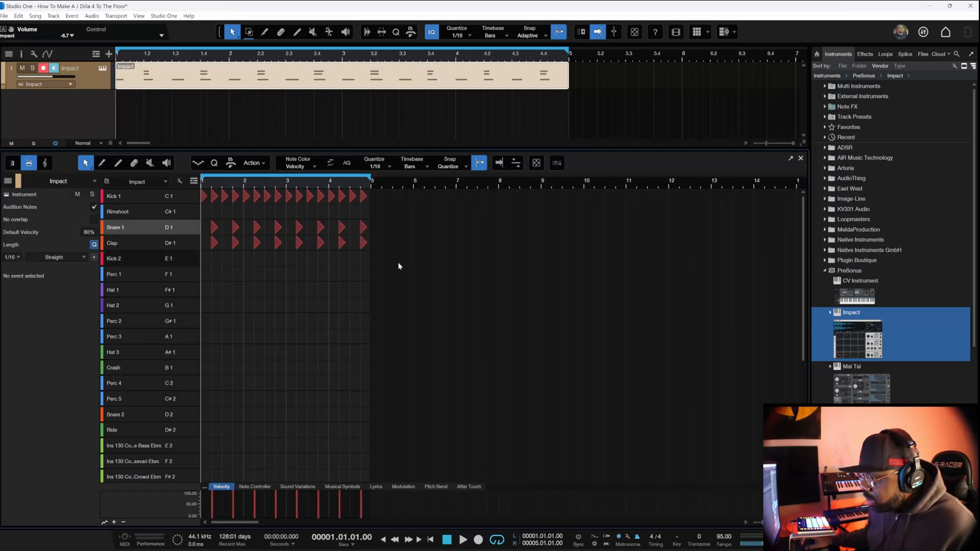
{"action": "left_click_drag", "start_coordinate": [398, 266], "coordinate": [181, 226]}
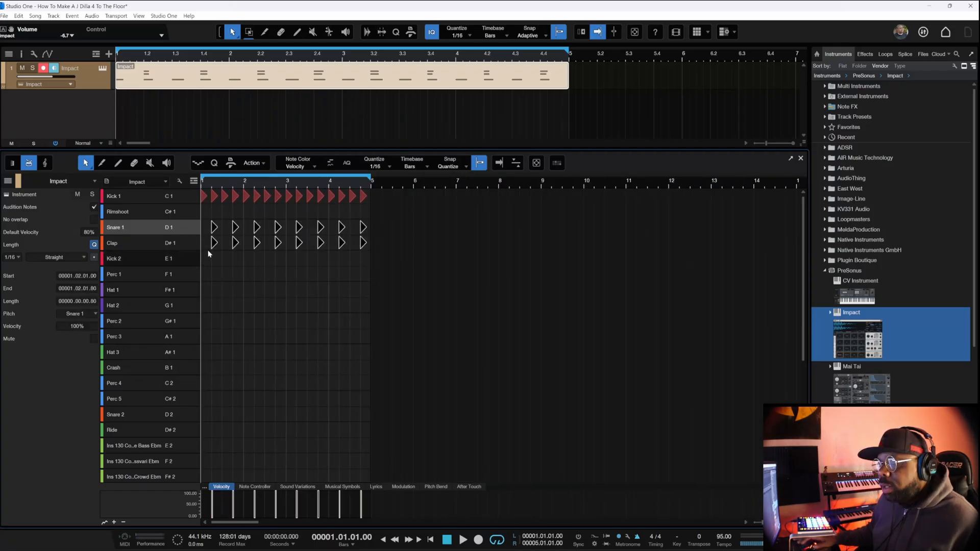
{"action": "scroll", "coordinate": [212, 260], "scroll_direction": "up", "scroll_amount": 5}
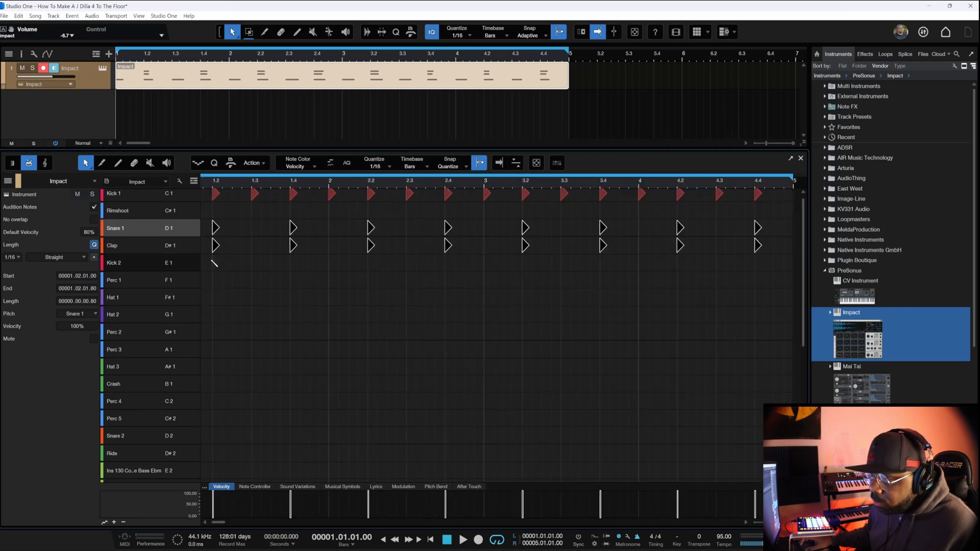
{"action": "scroll", "coordinate": [213, 261], "scroll_direction": "up", "scroll_amount": 5}
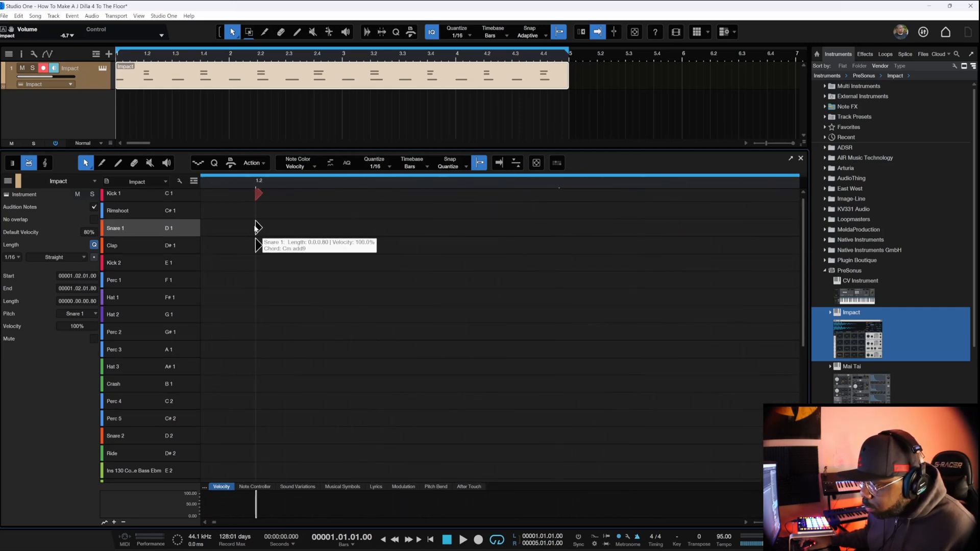
{"action": "left_click_drag", "start_coordinate": [258, 227], "coordinate": [263, 227]}
{"action": "scroll", "coordinate": [289, 284], "scroll_direction": "down", "scroll_amount": 8}
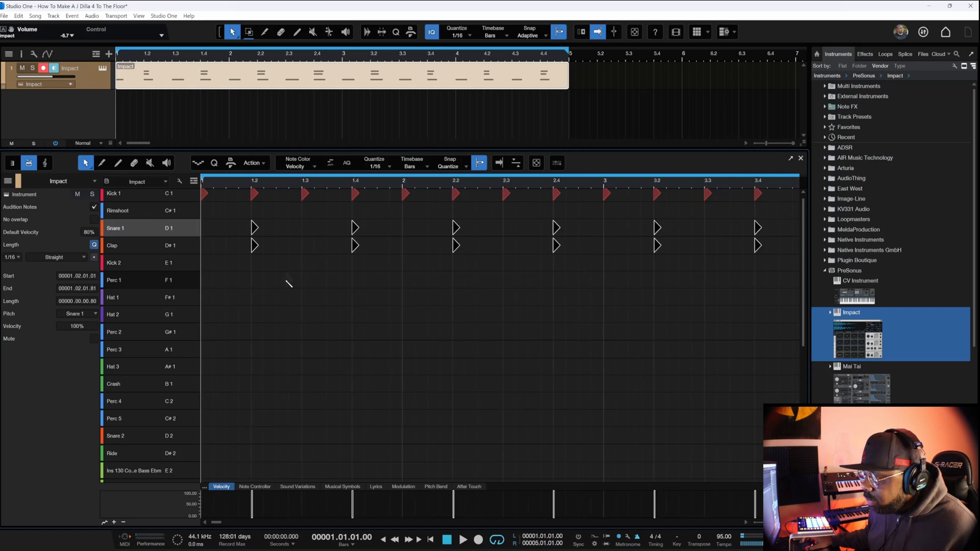
Push the Clap notes a little later again, then play the pattern
{"action": "left_click_drag", "start_coordinate": [508, 267], "coordinate": [212, 247]}
{"action": "scroll", "coordinate": [221, 245], "scroll_direction": "up", "scroll_amount": 8}
{"action": "scroll", "coordinate": [221, 248], "scroll_direction": "up", "scroll_amount": 4}
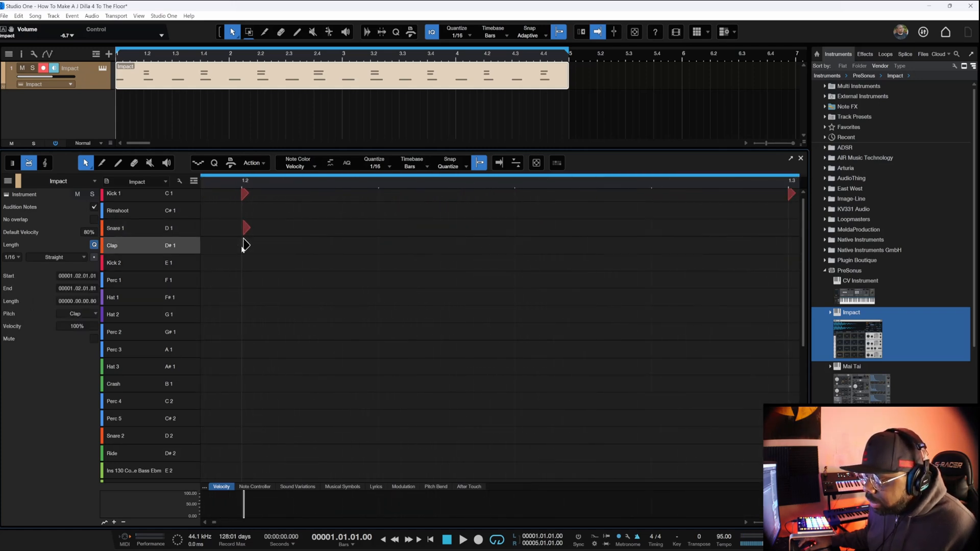
{"action": "scroll", "coordinate": [248, 246], "scroll_direction": "up", "scroll_amount": 3}
{"action": "left_click_drag", "start_coordinate": [254, 245], "coordinate": [260, 245]}
{"action": "left_click", "coordinate": [206, 268]}
{"action": "scroll", "coordinate": [266, 274], "scroll_direction": "down", "scroll_amount": 8}
{"action": "scroll", "coordinate": [266, 276], "scroll_direction": "down", "scroll_amount": 6}
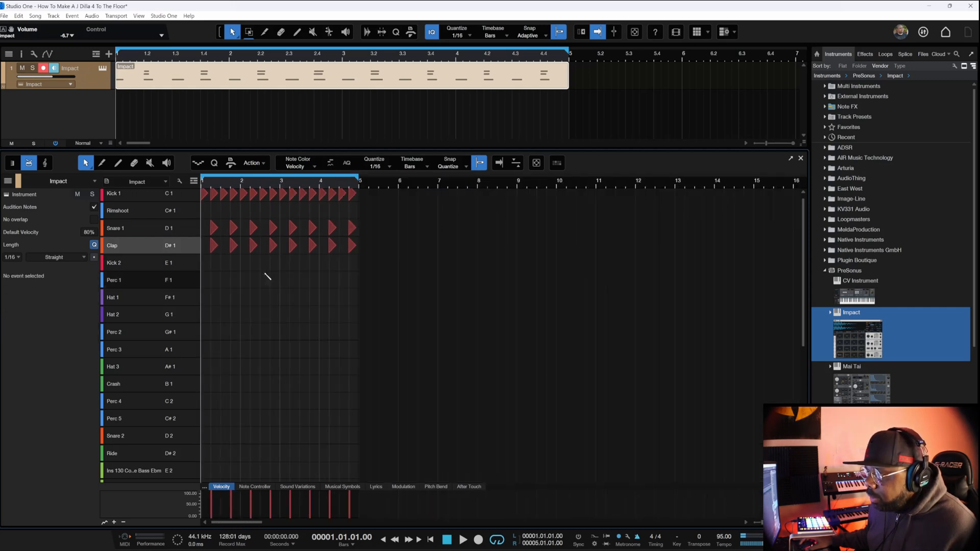
{"action": "key", "text": "space"}
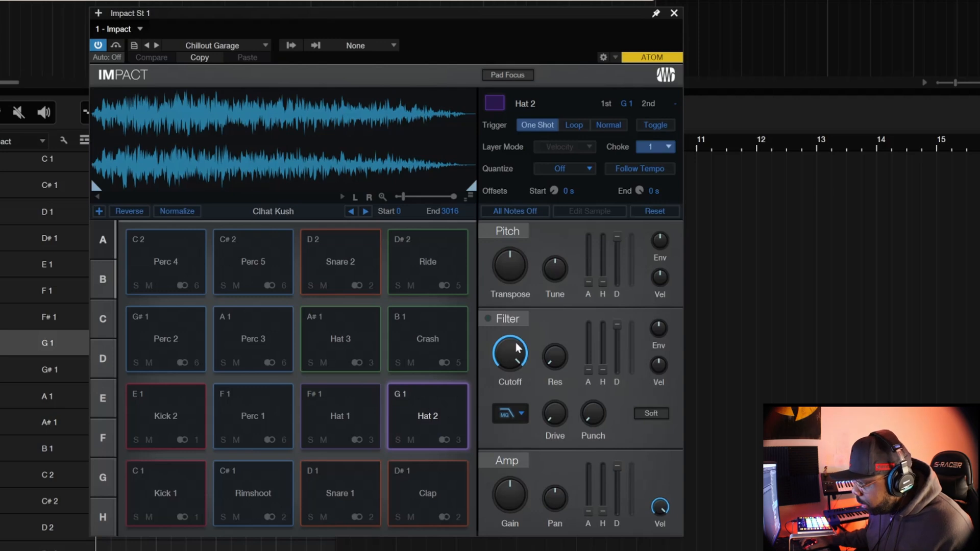
Set Hat 2's gain in Impact to -14.8 dB and close the Impact window
{"action": "left_click_drag", "start_coordinate": [502, 496], "coordinate": [505, 531]}
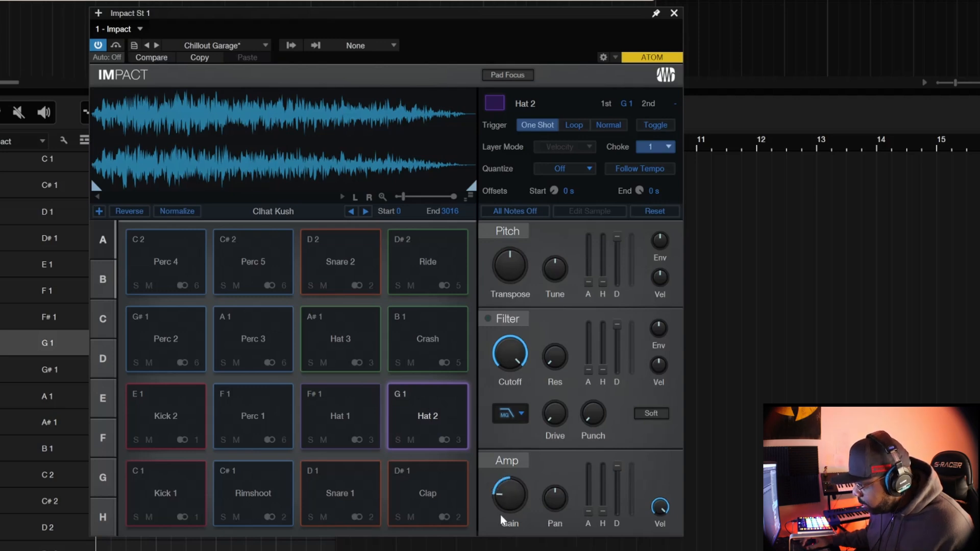
{"action": "left_click_drag", "start_coordinate": [507, 485], "coordinate": [507, 481]}
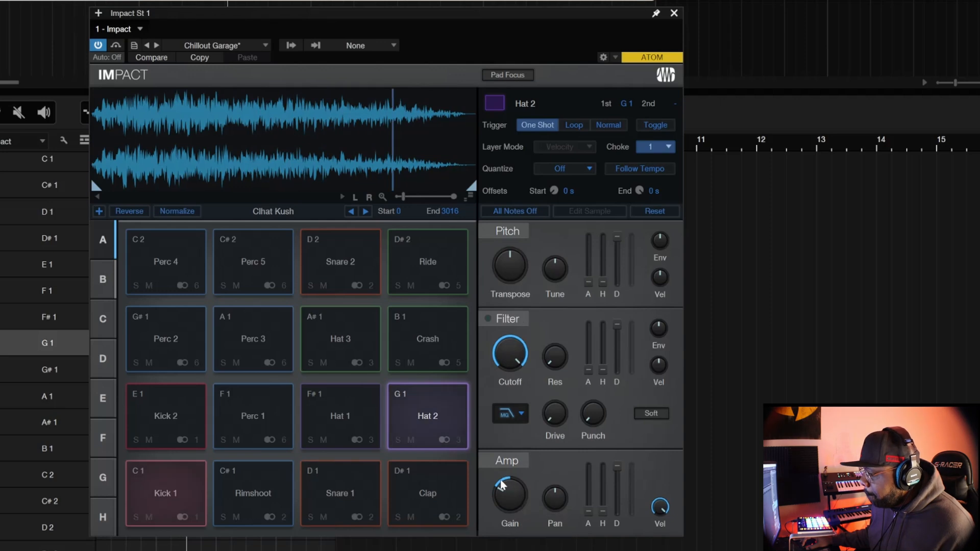
{"action": "left_click", "coordinate": [673, 14]}
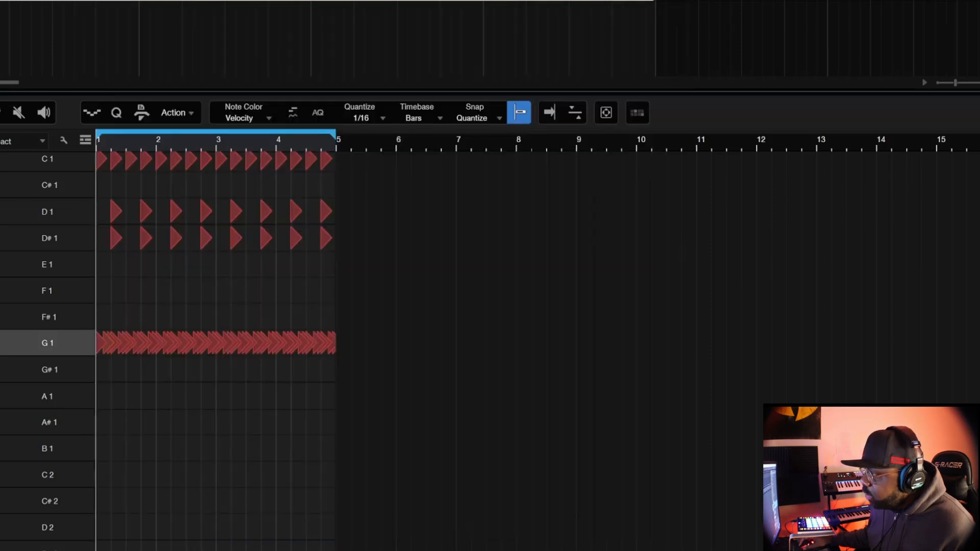
Apply Humanize to the selected G1 hi-hat notes
{"action": "left_click_drag", "start_coordinate": [402, 383], "coordinate": [43, 332]}
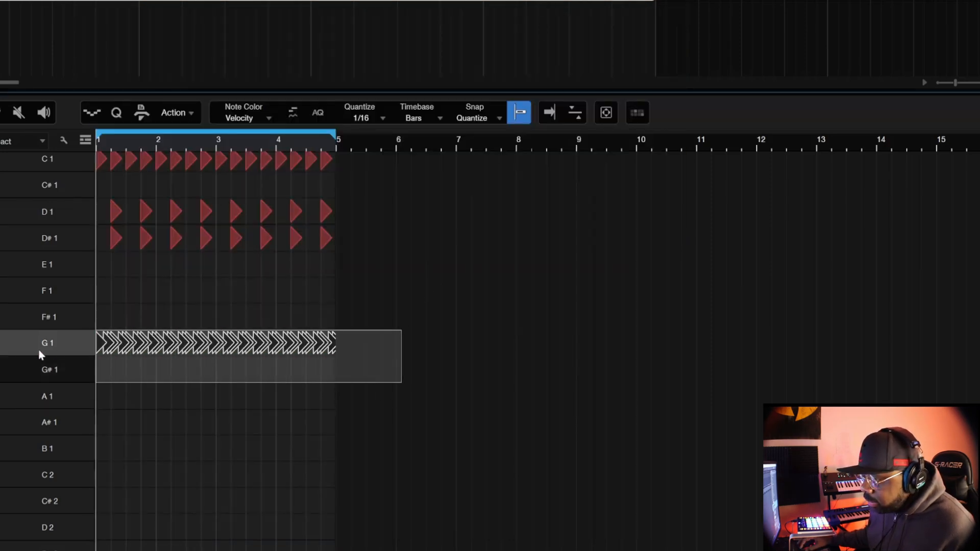
{"action": "scroll", "coordinate": [163, 394], "scroll_direction": "up", "scroll_amount": 3}
{"action": "scroll", "coordinate": [164, 394], "scroll_direction": "up", "scroll_amount": 3}
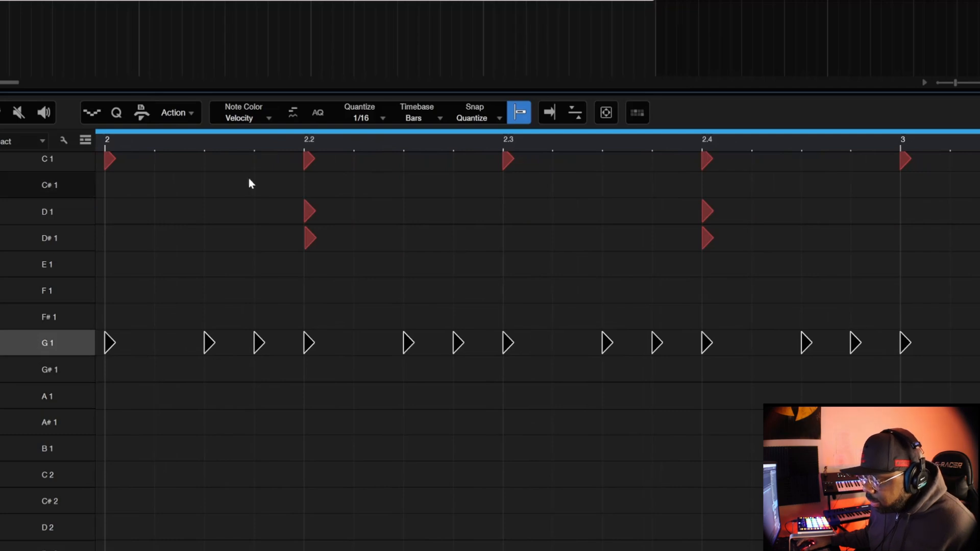
{"action": "left_click", "coordinate": [178, 113]}
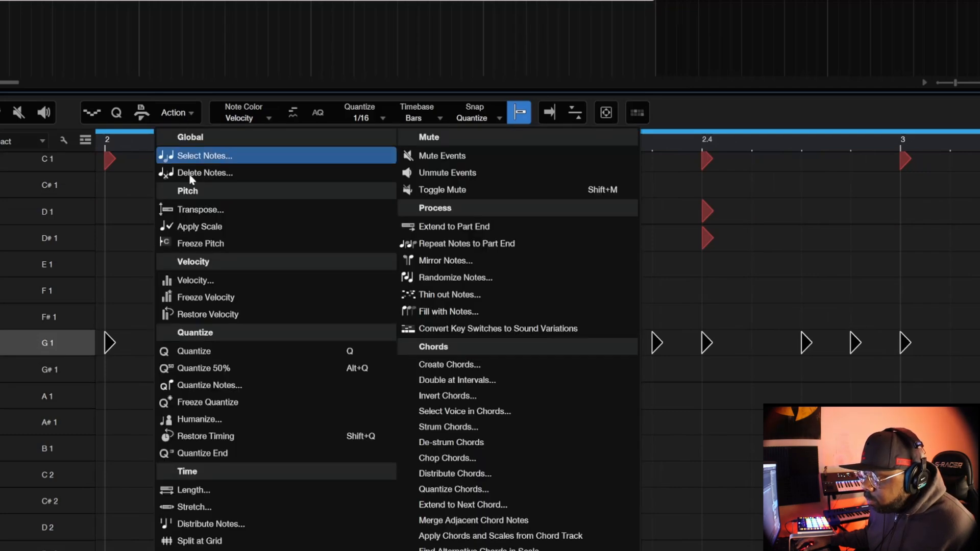
{"action": "left_click", "coordinate": [210, 419]}
{"action": "left_click", "coordinate": [585, 369]}
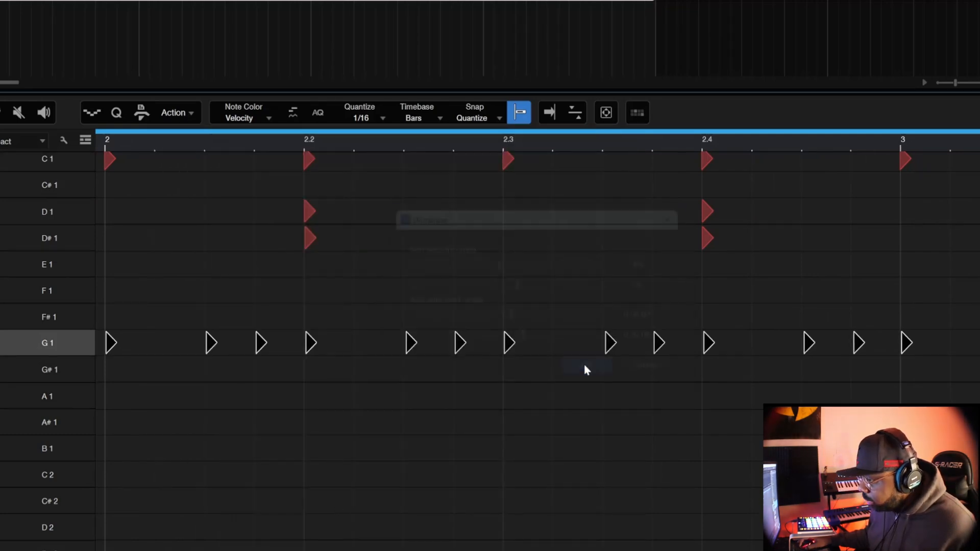
{"action": "left_click", "coordinate": [436, 455]}
Play back the humanized hats and reselect all the G1 hi-hat notes
{"action": "scroll", "coordinate": [427, 462], "scroll_direction": "down", "scroll_amount": 6}
{"action": "key", "text": "space"}
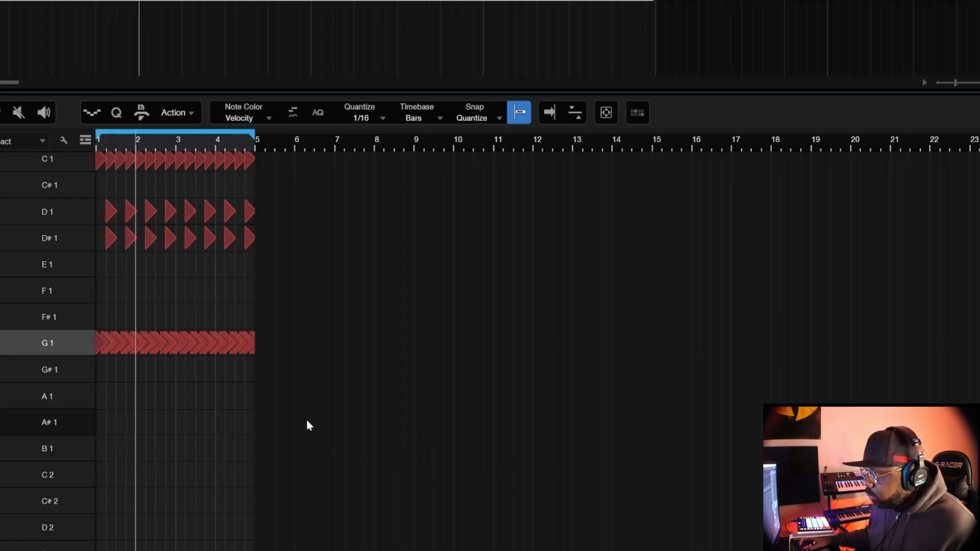
{"action": "key", "text": "space"}
{"action": "left_click_drag", "start_coordinate": [286, 330], "coordinate": [28, 360]}
{"action": "scroll", "coordinate": [166, 376], "scroll_direction": "up", "scroll_amount": 10}
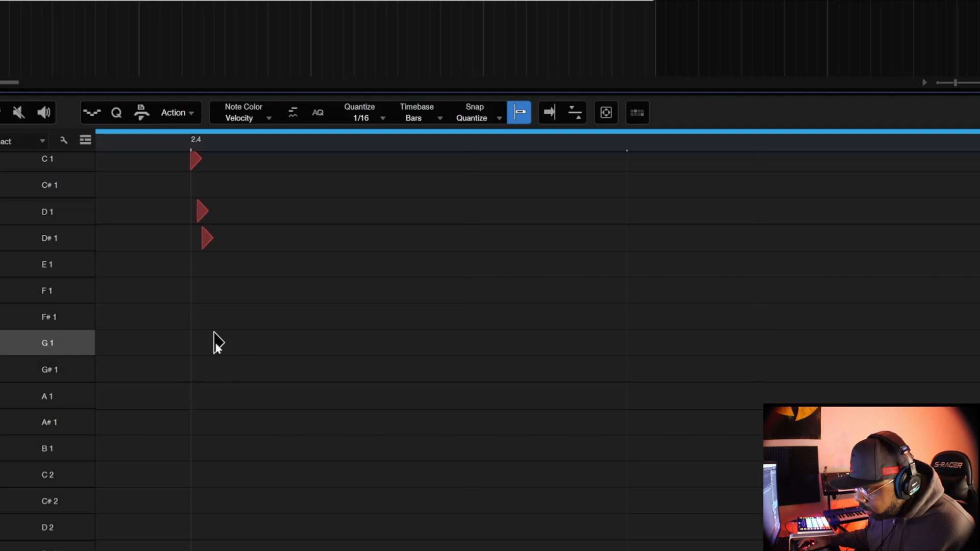
{"action": "left_click", "coordinate": [231, 394]}
{"action": "scroll", "coordinate": [232, 394], "scroll_direction": "down", "scroll_amount": 10}
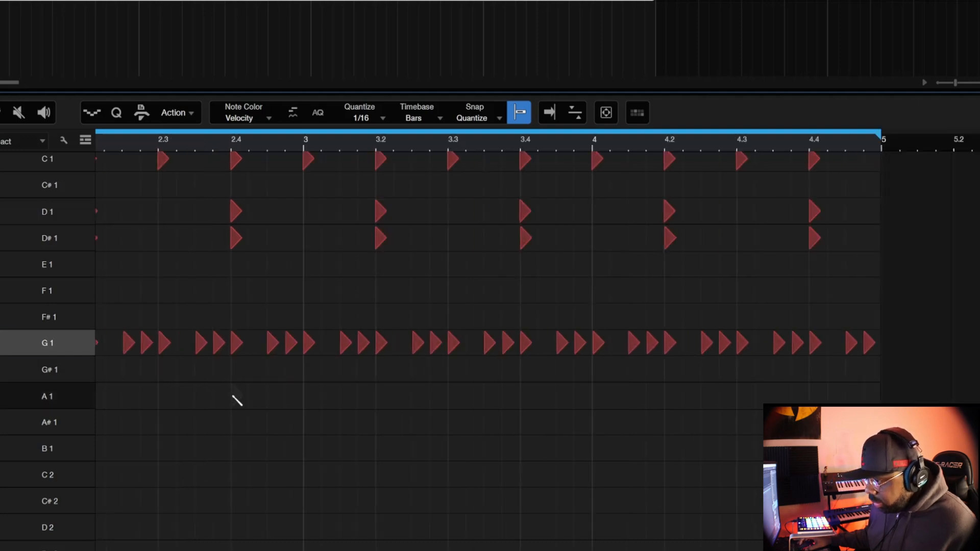
{"action": "scroll", "coordinate": [237, 400], "scroll_direction": "down", "scroll_amount": 3}
{"action": "left_click_drag", "start_coordinate": [315, 380], "coordinate": [102, 341]}
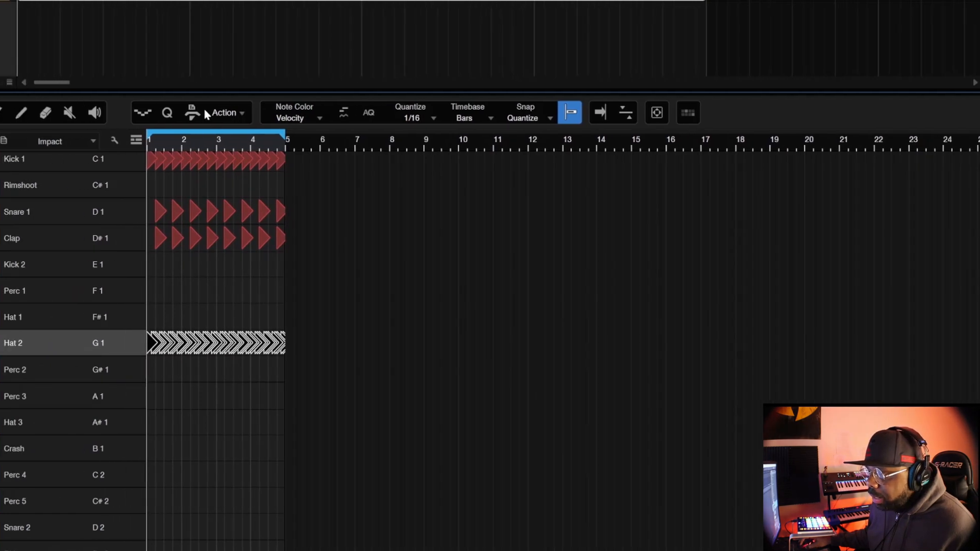
Randomize Hat 2 velocities by 25% with the Music Editing macros, play, and reopen Impact
{"action": "left_click", "coordinate": [141, 114]}
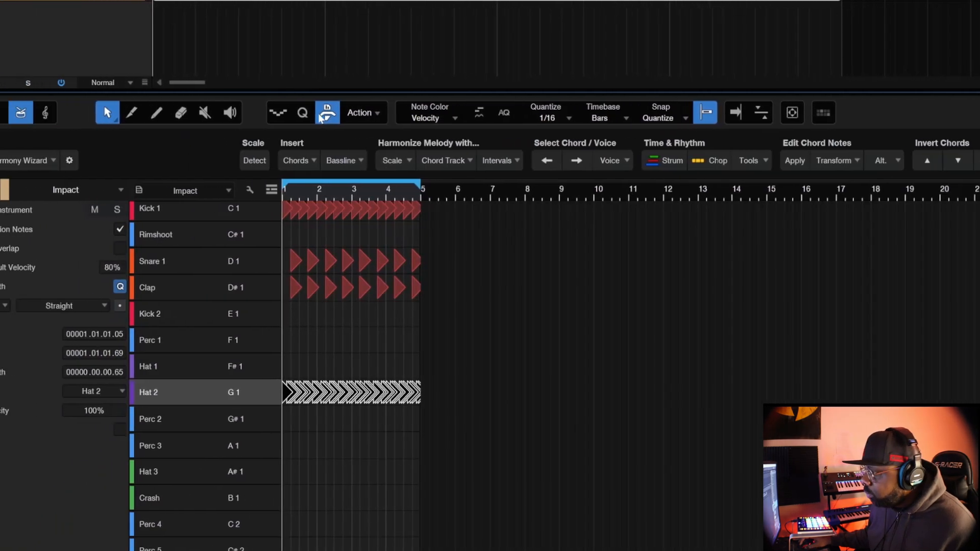
{"action": "left_click", "coordinate": [77, 161]}
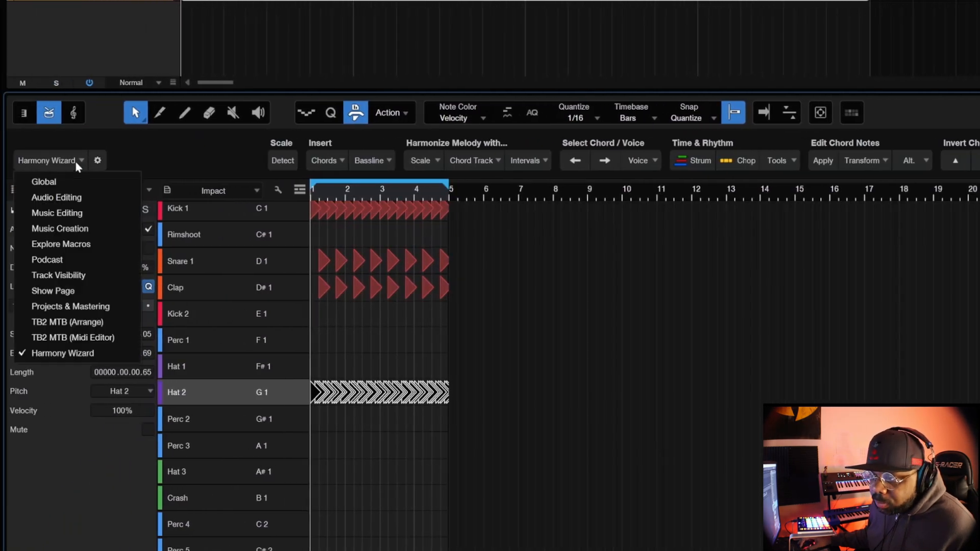
{"action": "left_click", "coordinate": [88, 217]}
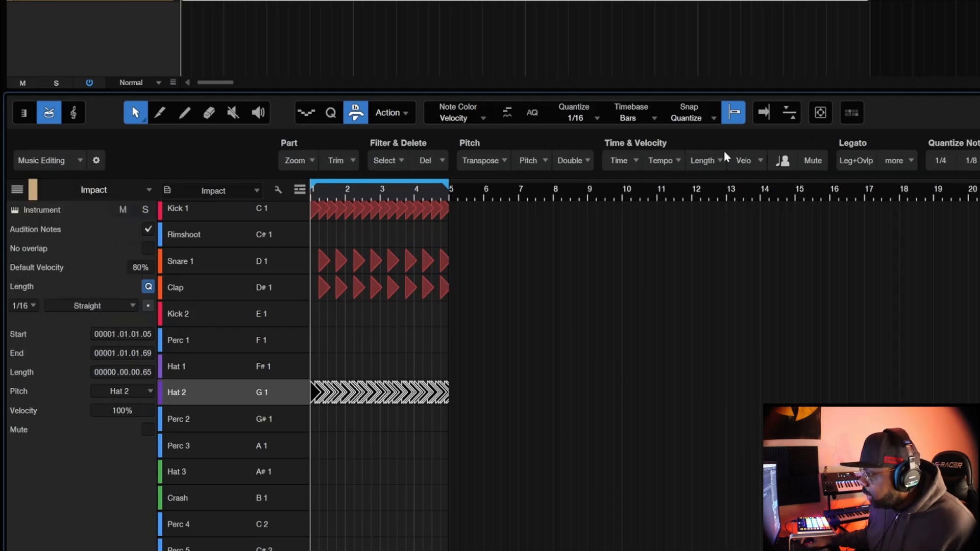
{"action": "left_click", "coordinate": [760, 161]}
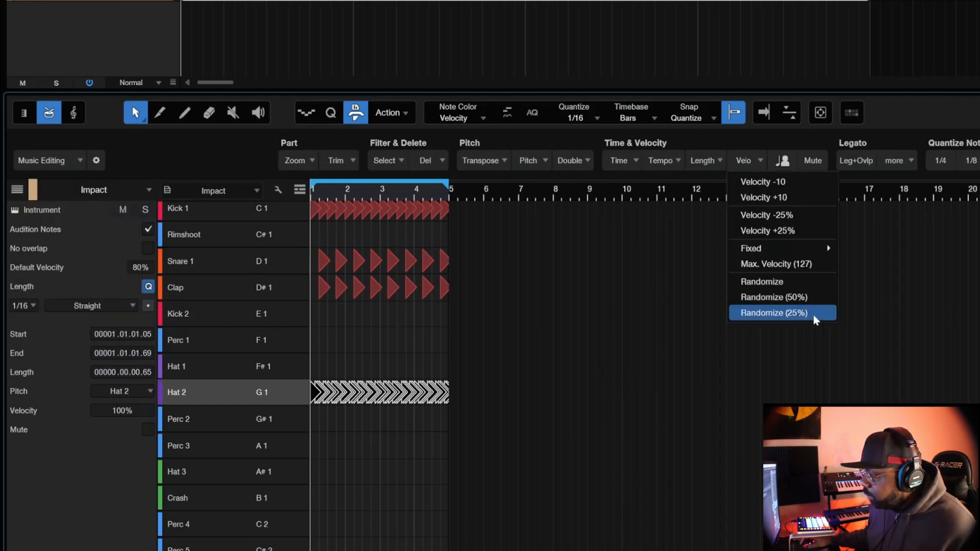
{"action": "left_click", "coordinate": [814, 312]}
{"action": "left_click", "coordinate": [378, 510]}
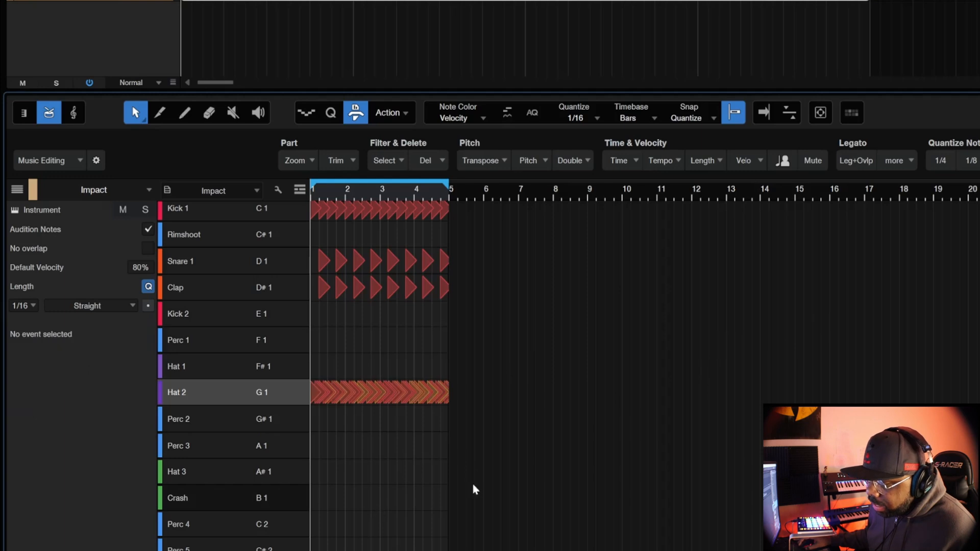
{"action": "key", "text": "space"}
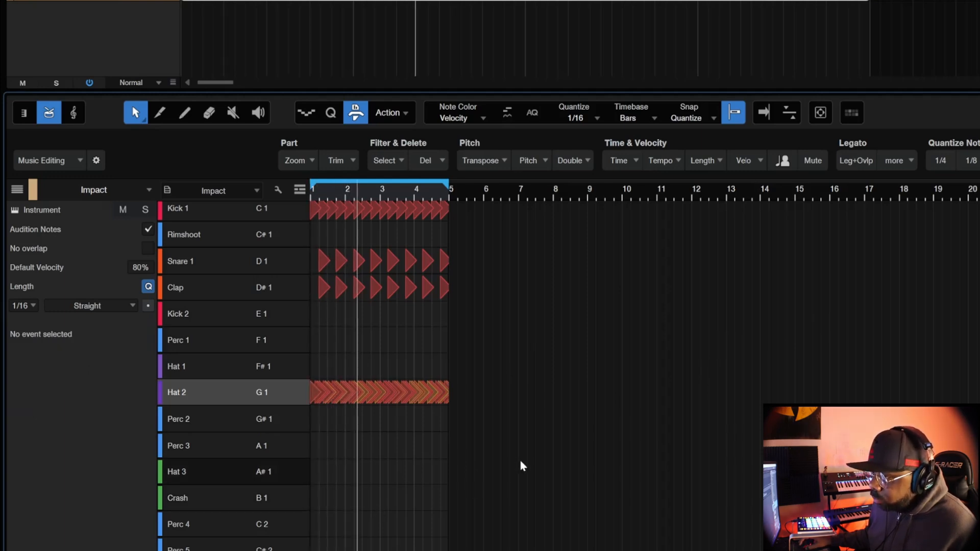
{"action": "key", "text": "F11"}
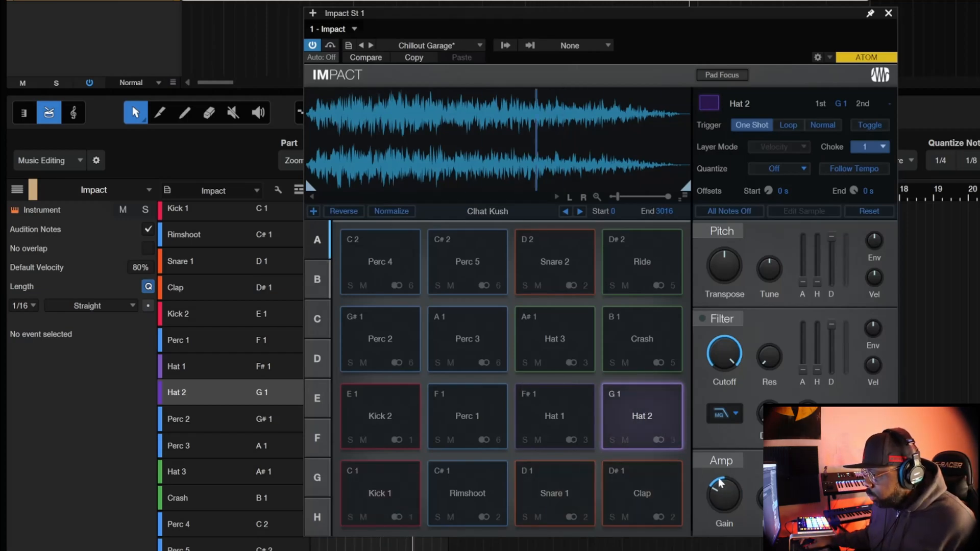
Raise the Hat 2 gain slightly in Impact
{"action": "left_click_drag", "start_coordinate": [722, 485], "coordinate": [721, 479]}
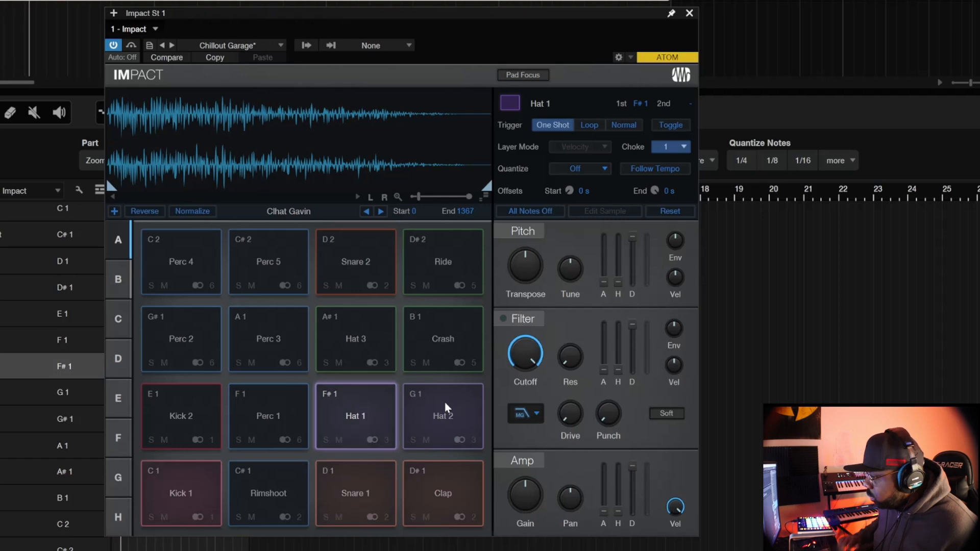
Shift the F#1 hi-hat notes slightly later and play the pattern to hear it
{"action": "left_click", "coordinate": [689, 14]}
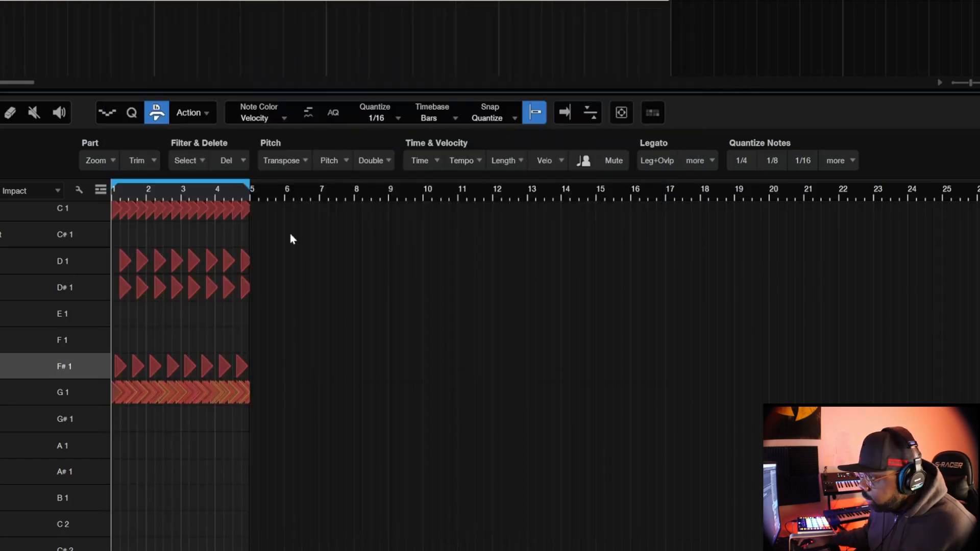
{"action": "left_click_drag", "start_coordinate": [265, 363], "coordinate": [75, 371]}
{"action": "scroll", "coordinate": [131, 386], "scroll_direction": "up", "scroll_amount": 11}
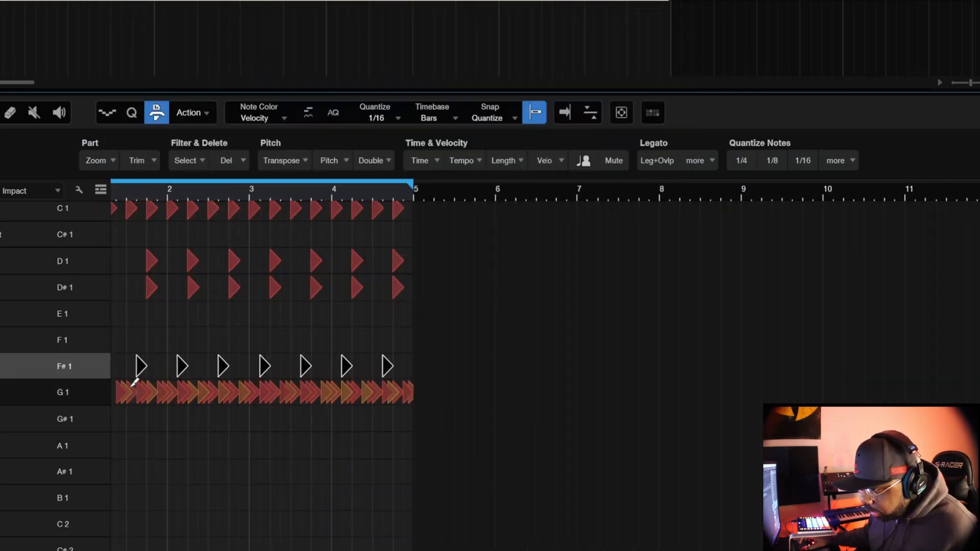
{"action": "scroll", "coordinate": [131, 386], "scroll_direction": "left", "scroll_amount": 2}
{"action": "scroll", "coordinate": [132, 391], "scroll_direction": "left", "scroll_amount": 3}
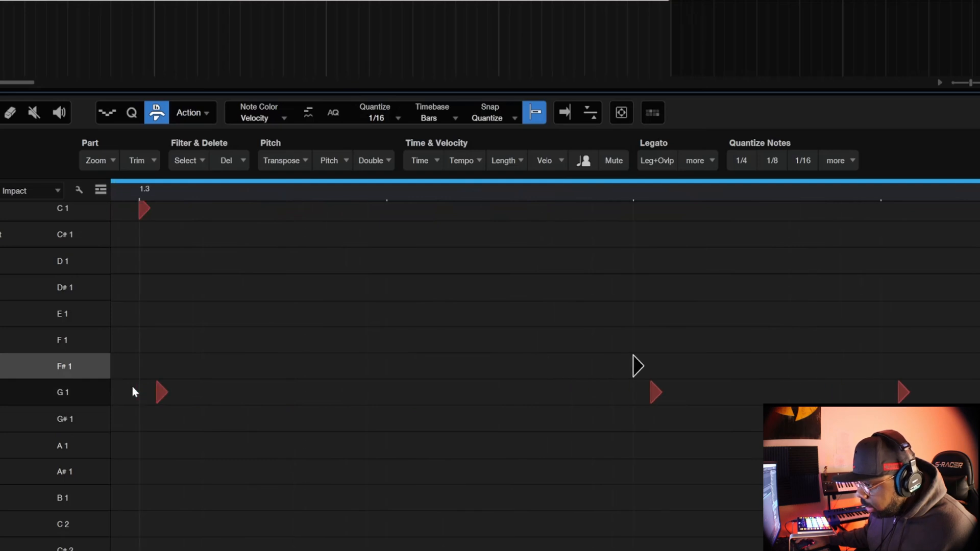
{"action": "scroll", "coordinate": [133, 390], "scroll_direction": "right", "scroll_amount": 1}
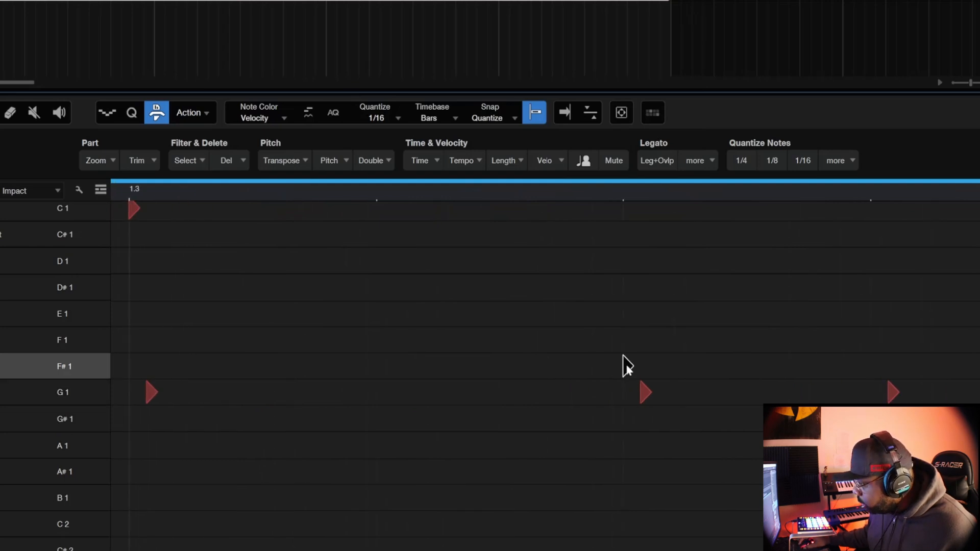
{"action": "left_click_drag", "start_coordinate": [627, 367], "coordinate": [659, 370]}
{"action": "key", "text": "space"}
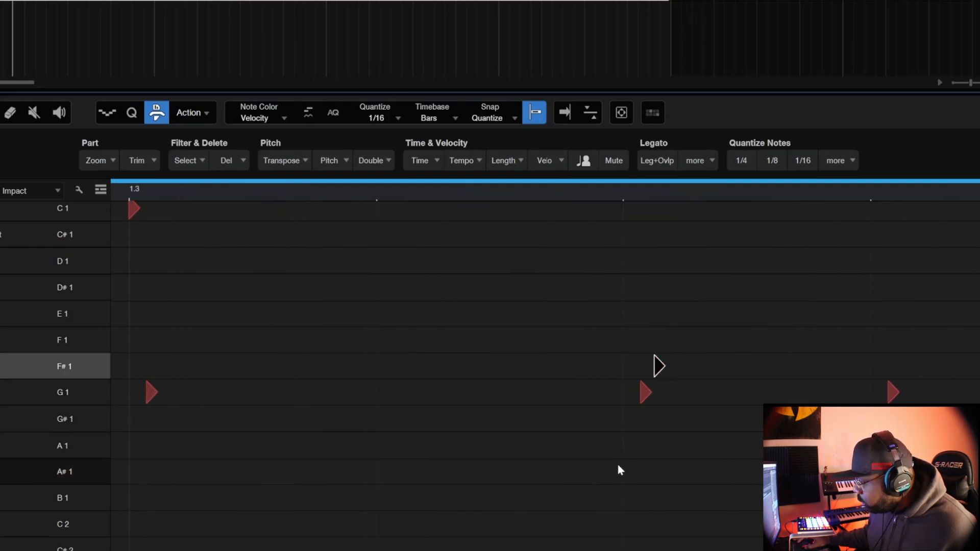
{"action": "scroll", "coordinate": [601, 469], "scroll_direction": "down", "scroll_amount": 11}
{"action": "scroll", "coordinate": [576, 472], "scroll_direction": "down", "scroll_amount": 2}
{"action": "scroll", "coordinate": [572, 472], "scroll_direction": "down", "scroll_amount": 6}
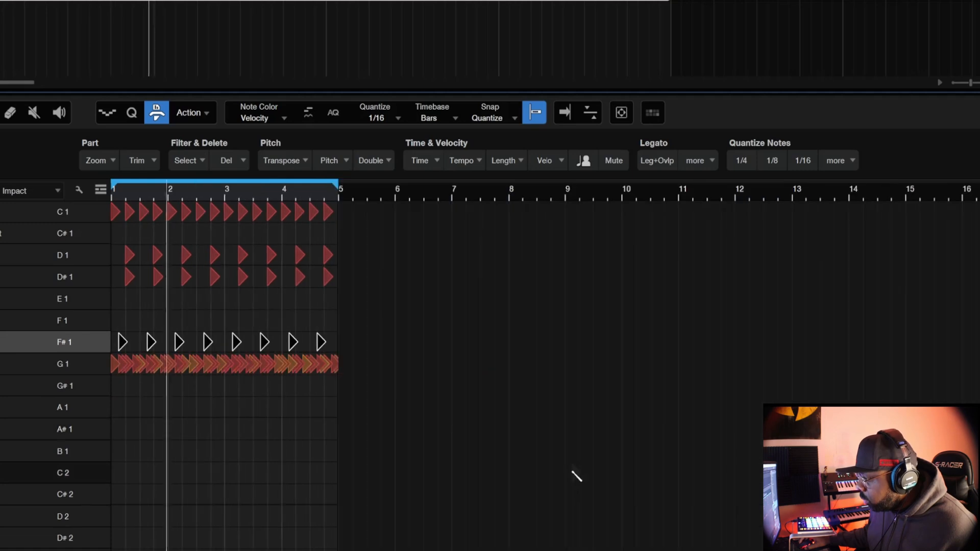
{"action": "left_click", "coordinate": [302, 498]}
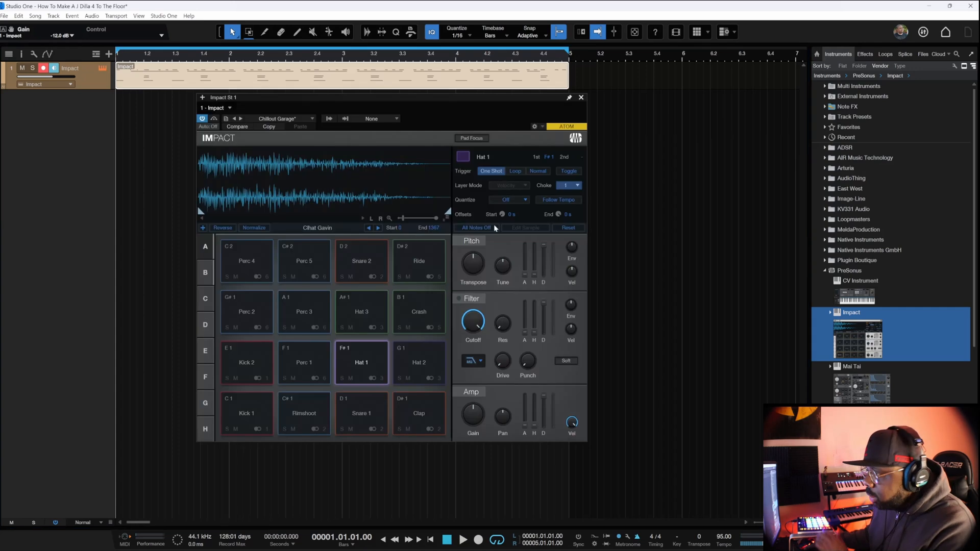
Audition the Ride and Crash pads, then record a single Crash hit around bar 3
{"action": "left_click", "coordinate": [415, 265]}
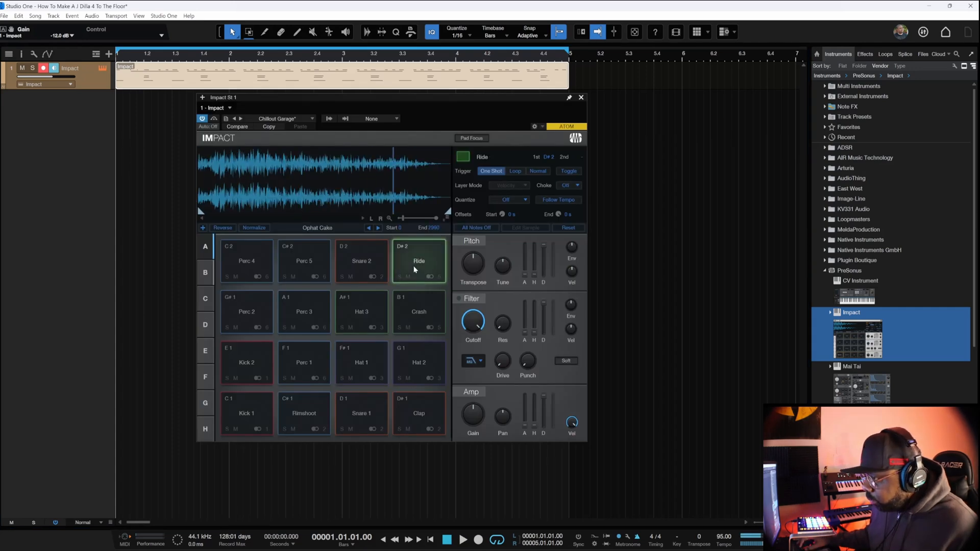
{"action": "left_click", "coordinate": [415, 316]}
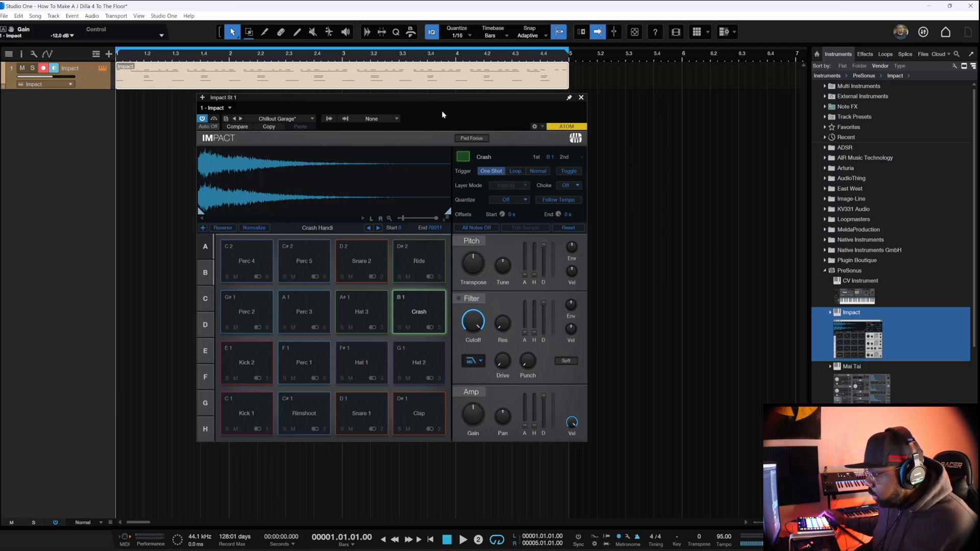
{"action": "key", "text": "KP_Multiply"}
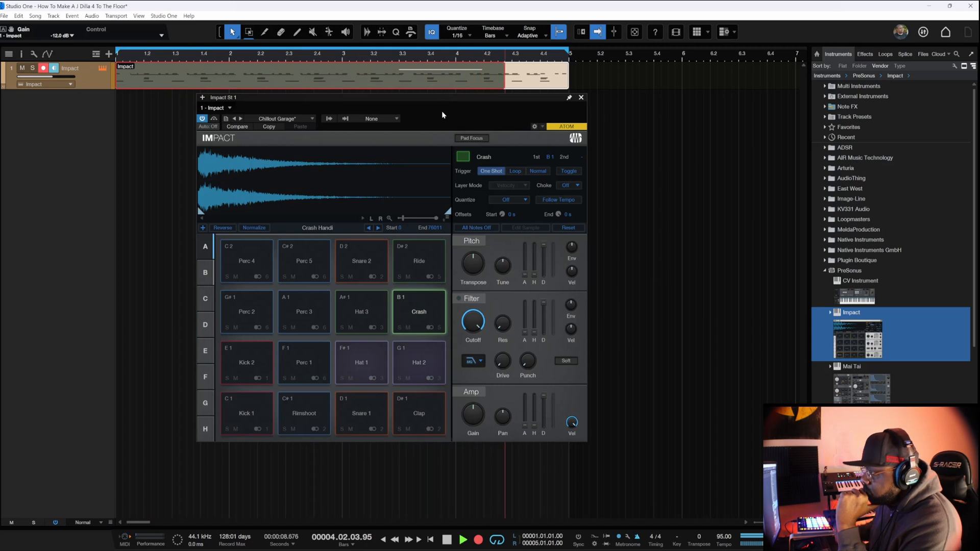
{"action": "key", "text": "space"}
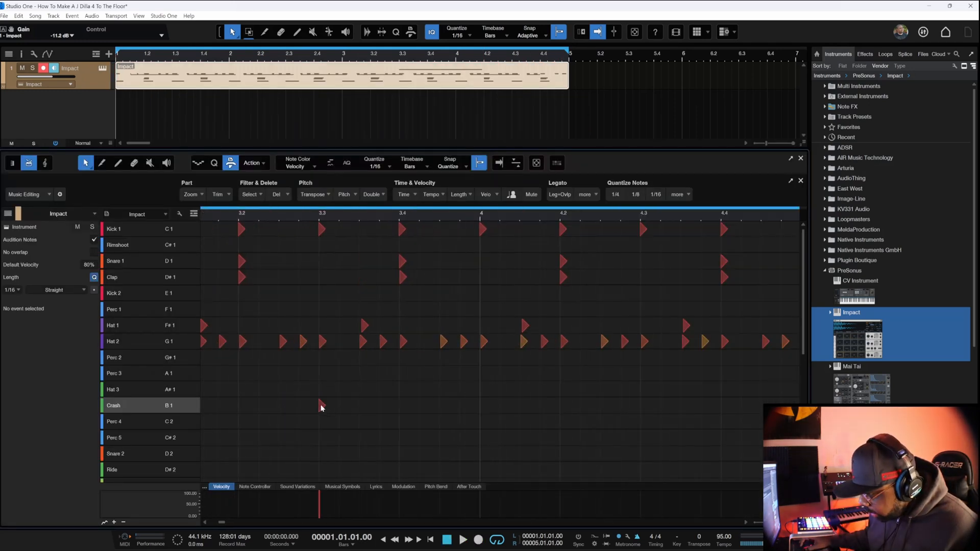
Nudge the Crash note at bar 3.3 slightly later and close the note editor
{"action": "scroll", "coordinate": [314, 408], "scroll_direction": "up", "scroll_amount": 5}
{"action": "left_click", "coordinate": [370, 406]}
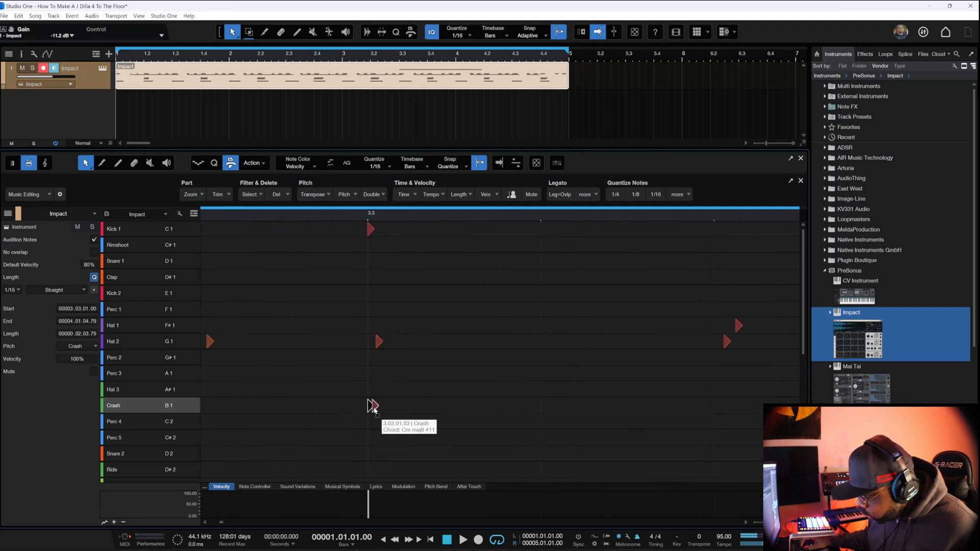
{"action": "left_click_drag", "start_coordinate": [376, 410], "coordinate": [376, 411]}
{"action": "left_click", "coordinate": [371, 424]}
{"action": "scroll", "coordinate": [370, 424], "scroll_direction": "down", "scroll_amount": 7}
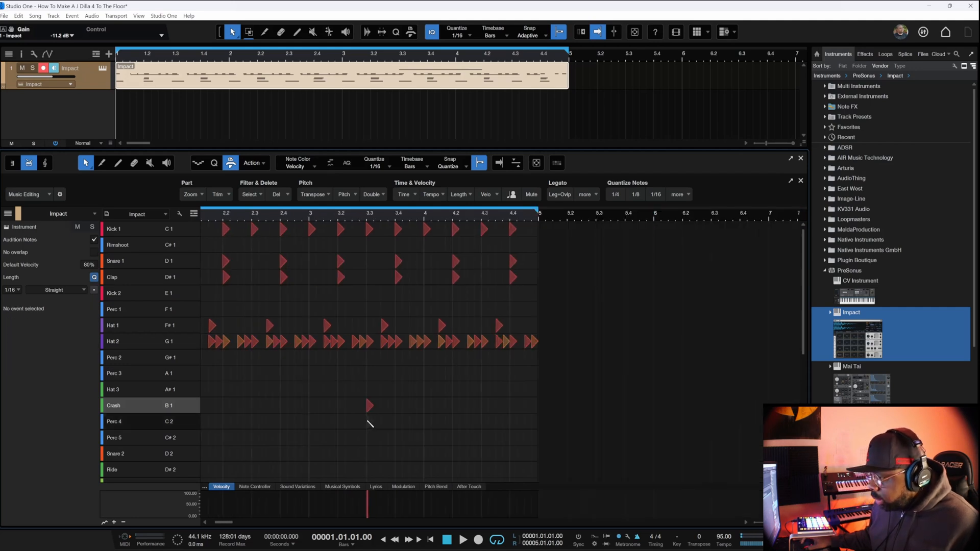
{"action": "scroll", "coordinate": [370, 424], "scroll_direction": "down", "scroll_amount": 2}
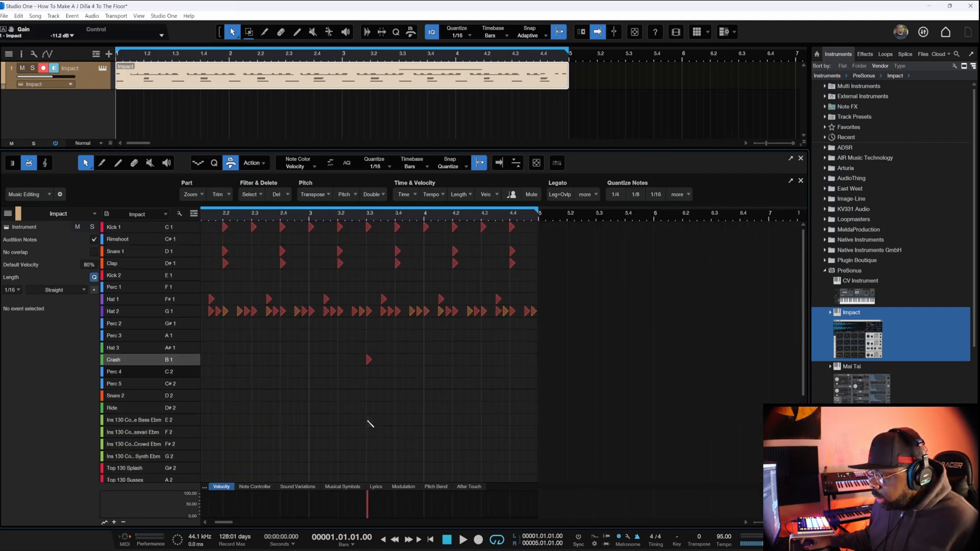
{"action": "left_click", "coordinate": [800, 159]}
Explode the drum part into six per-sound tracks and transform them all to audio
{"action": "right_click", "coordinate": [131, 83]}
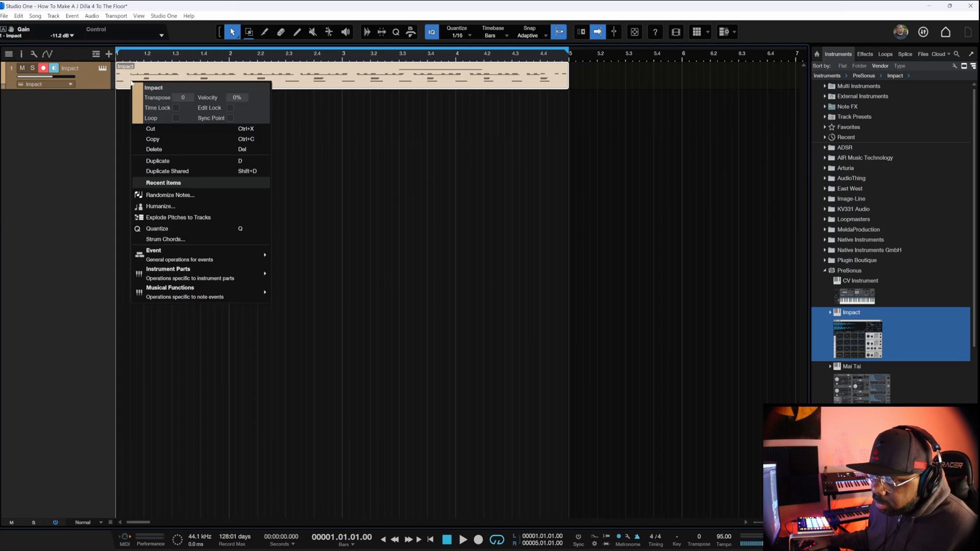
{"action": "left_click", "coordinate": [196, 221]}
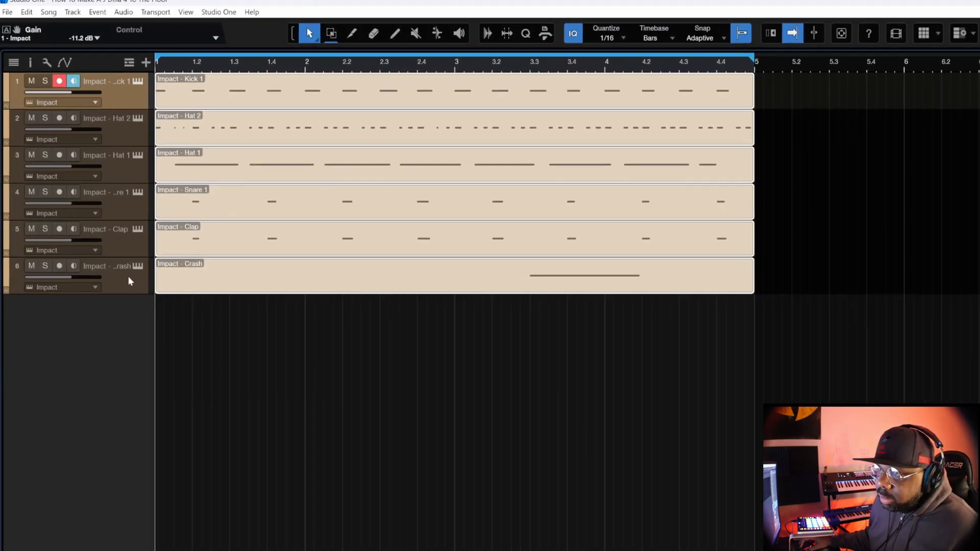
{"action": "left_click", "coordinate": [103, 217]}
{"action": "right_click", "coordinate": [103, 216]}
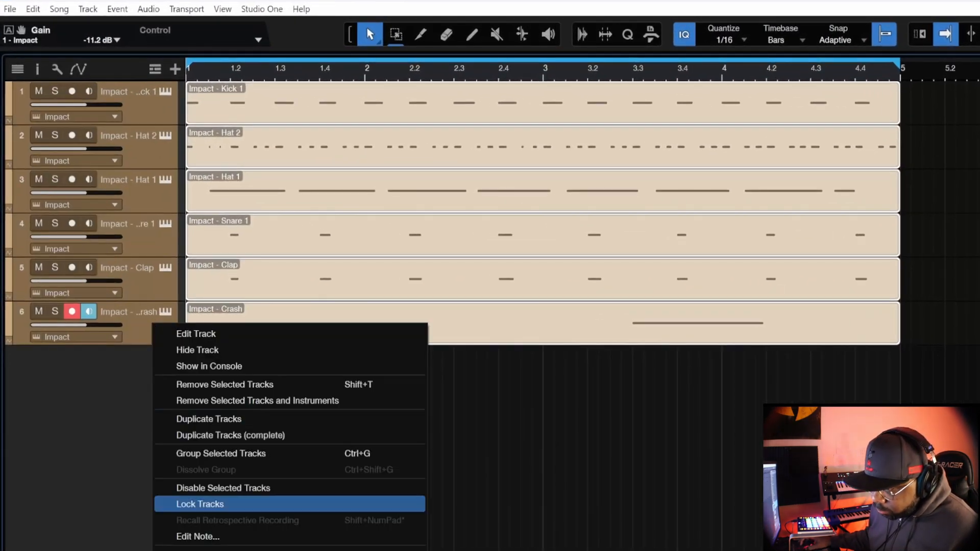
{"action": "left_click", "coordinate": [225, 550]}
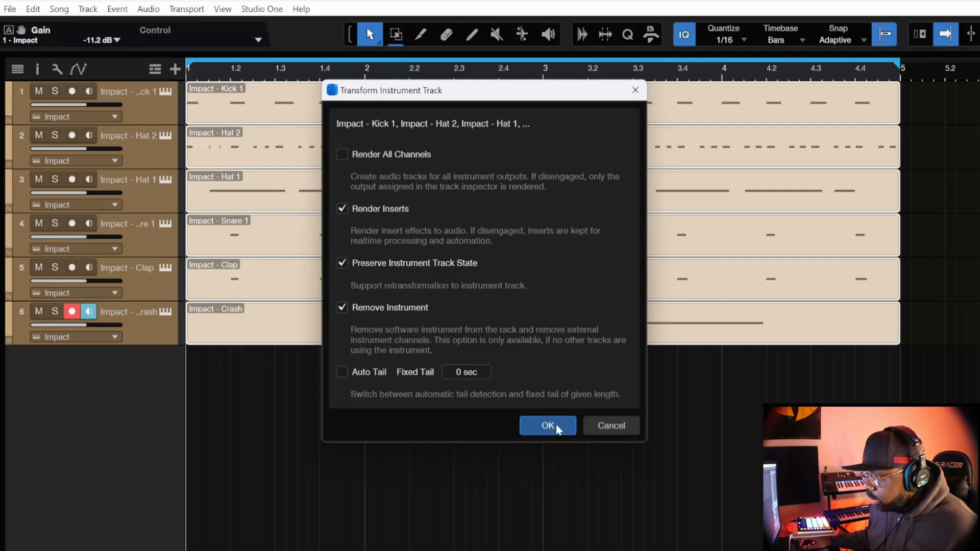
{"action": "left_click", "coordinate": [558, 427]}
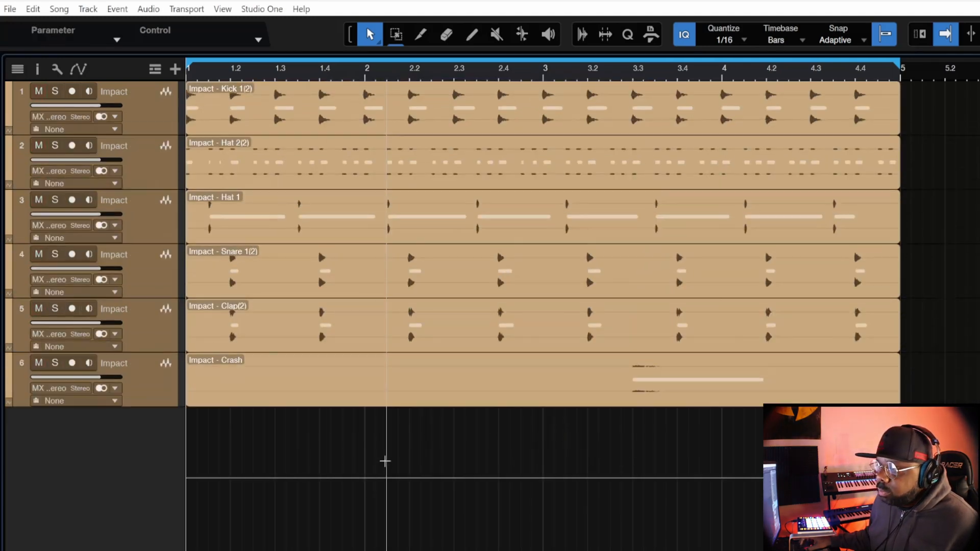
Rename the first drum track to Kick and switch its input to mono
{"action": "double_click", "coordinate": [118, 93]}
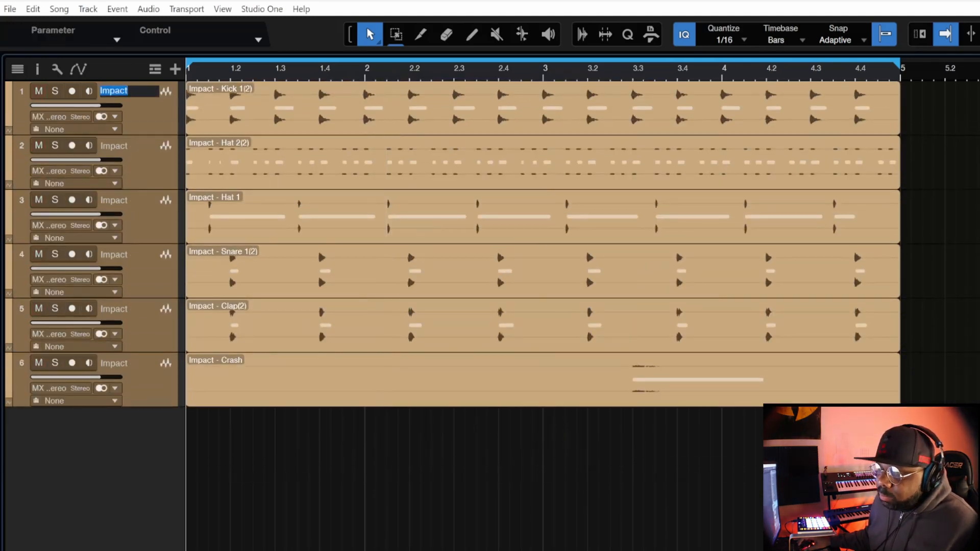
{"action": "type", "text": "Kick"}
{"action": "key", "text": "Return"}
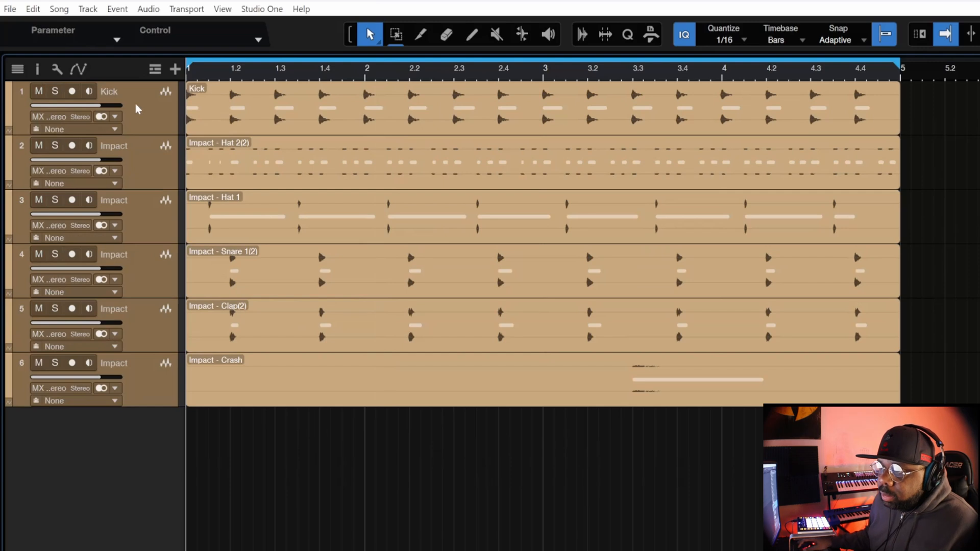
{"action": "left_click", "coordinate": [145, 117]}
{"action": "left_click", "coordinate": [102, 117]}
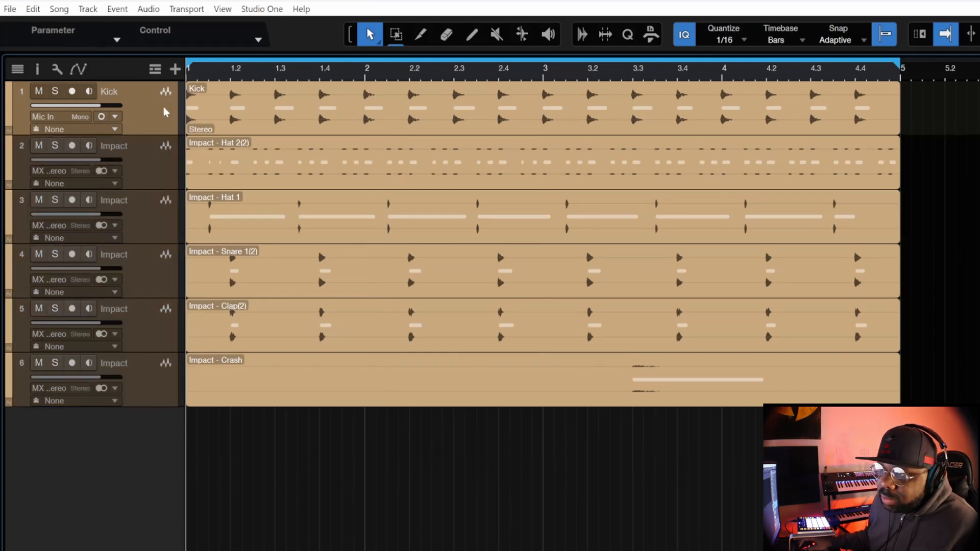
Rename the second and third drum tracks to HH and HH 2
{"action": "left_click", "coordinate": [146, 163]}
{"action": "double_click", "coordinate": [114, 146]}
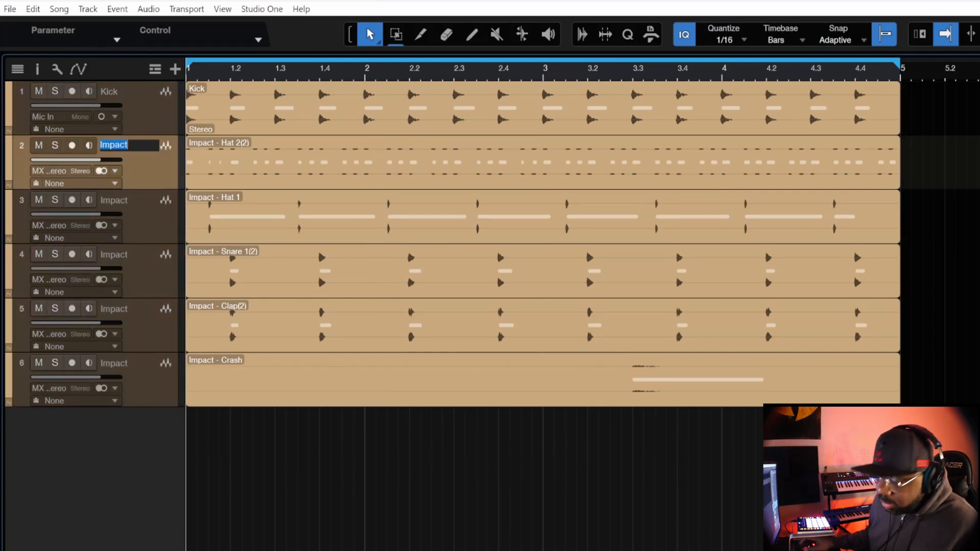
{"action": "type", "text": "HH"}
{"action": "key", "text": "Return"}
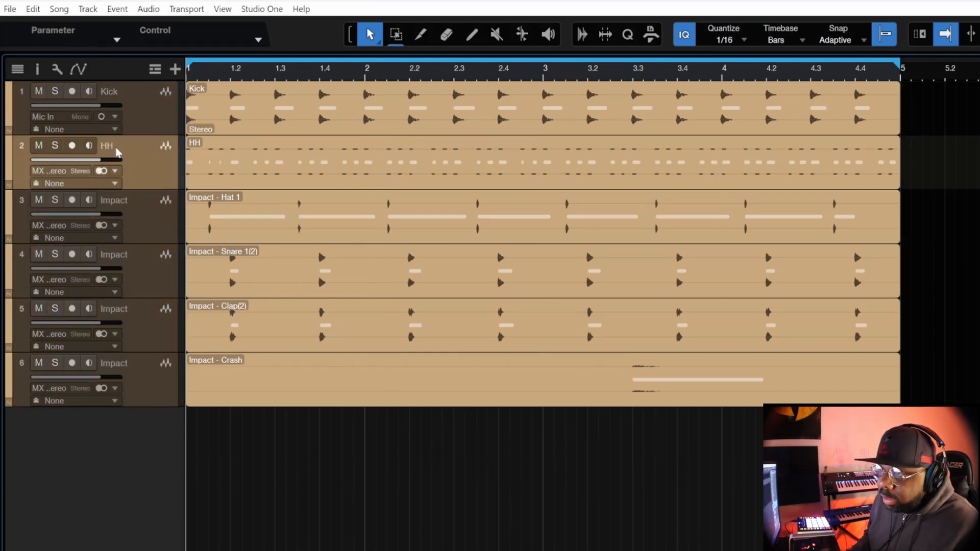
{"action": "double_click", "coordinate": [124, 203]}
{"action": "type", "text": "HH 2"}
{"action": "key", "text": "Return"}
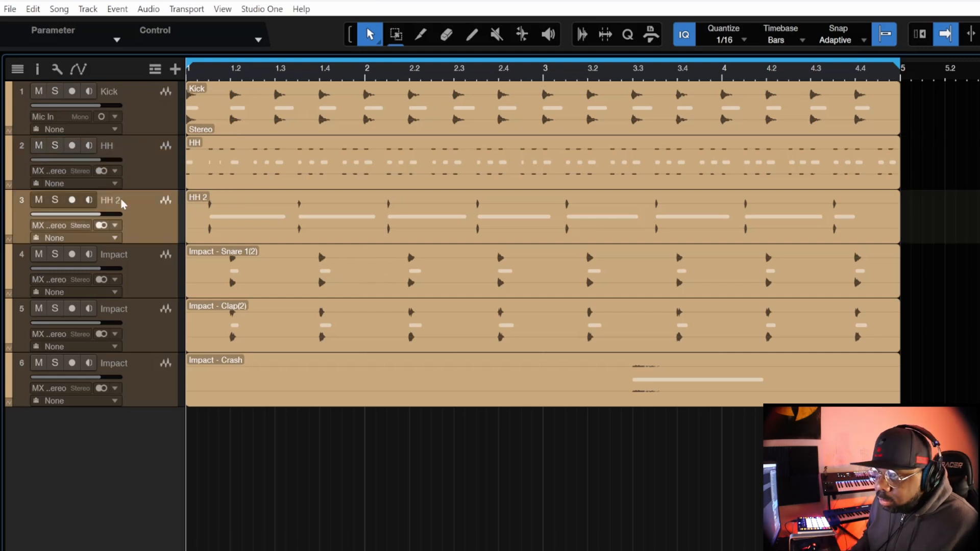
Rename the fourth and fifth drum tracks to Snare and Clap
{"action": "double_click", "coordinate": [115, 254]}
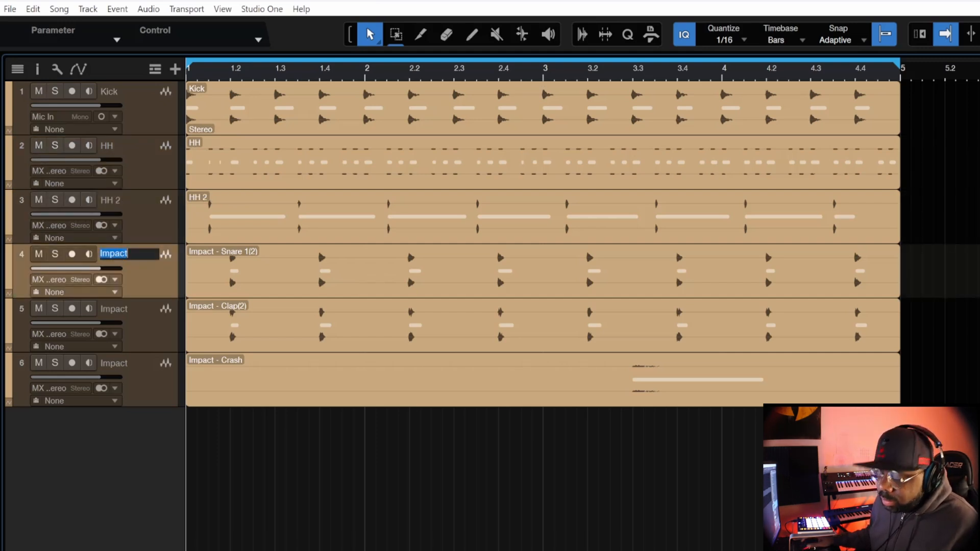
{"action": "type", "text": "Sn"}
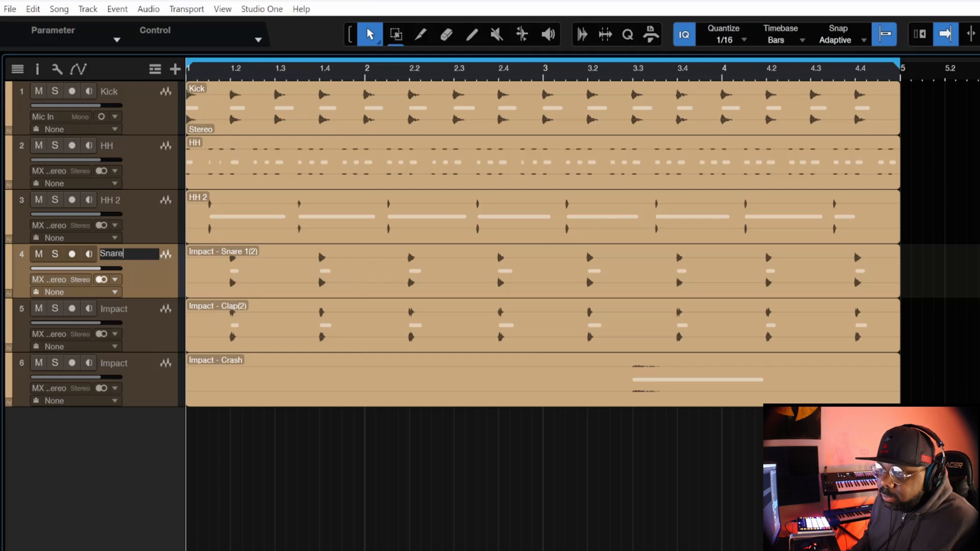
{"action": "type", "text": "are"}
{"action": "key", "text": "Return"}
{"action": "double_click", "coordinate": [112, 309]}
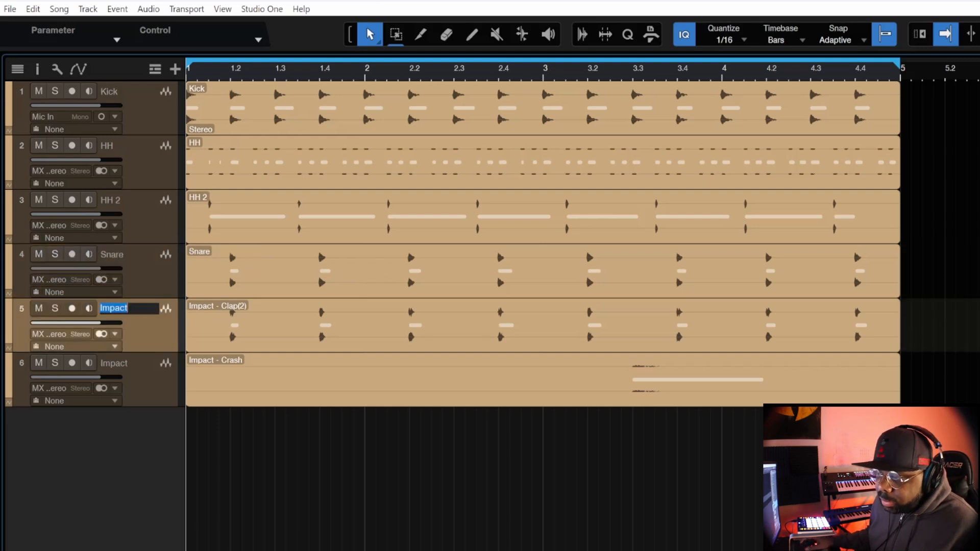
{"action": "type", "text": "Clap"}
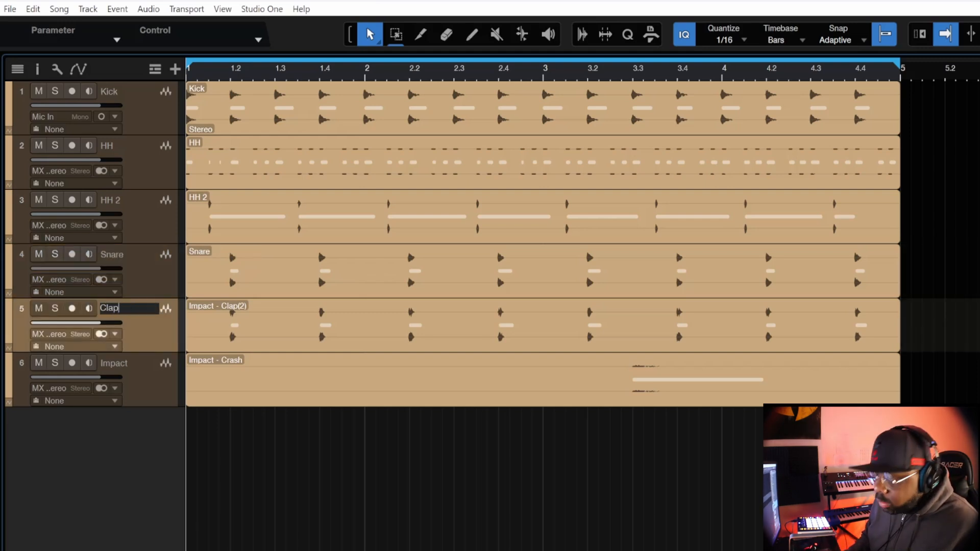
{"action": "key", "text": "Return"}
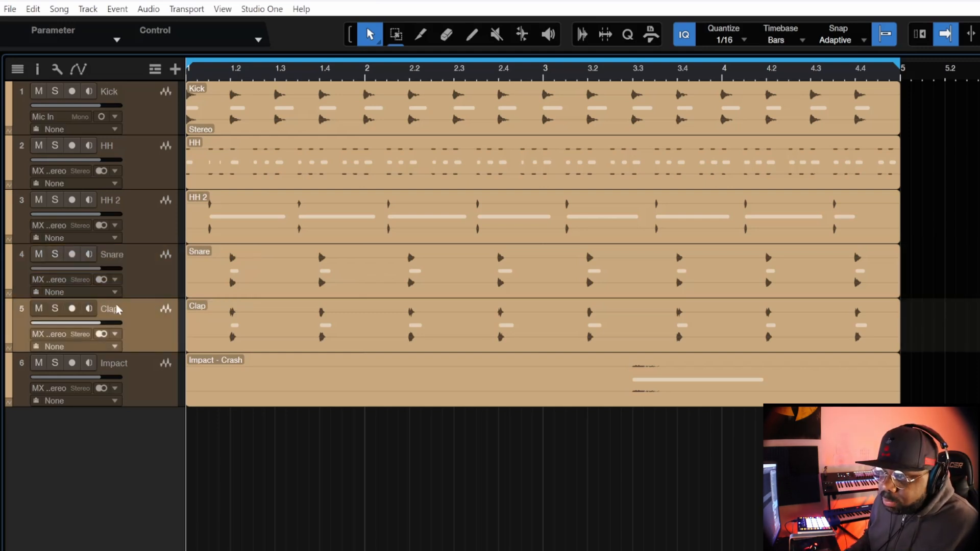
Switch the Snare input to mono and start renaming the Impact track to Crash
{"action": "left_click", "coordinate": [101, 280]}
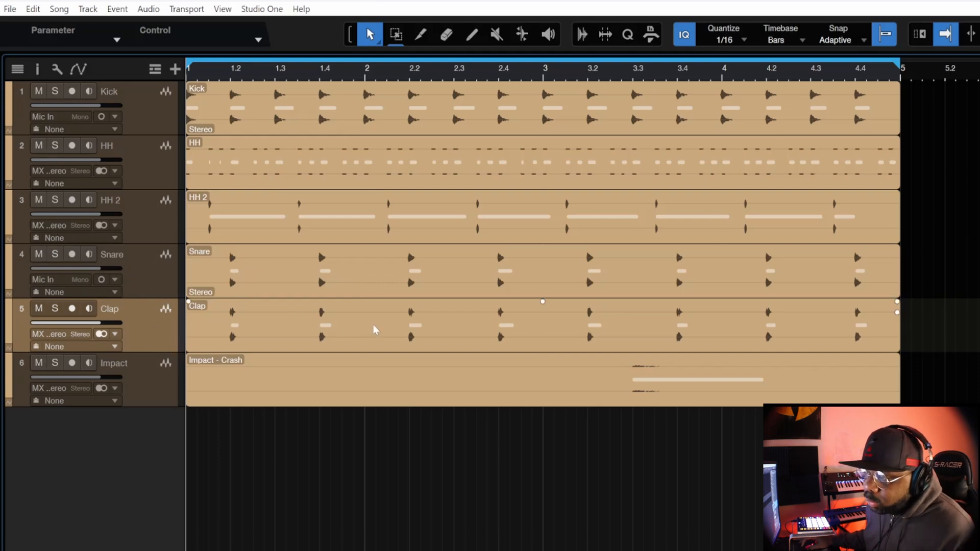
{"action": "left_click", "coordinate": [158, 372]}
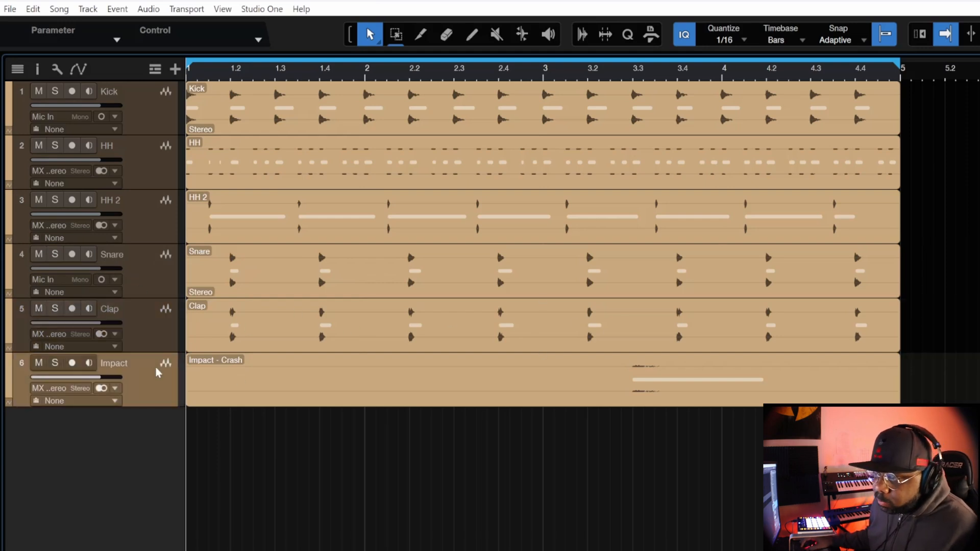
{"action": "double_click", "coordinate": [113, 365]}
{"action": "type", "text": "Crash"}
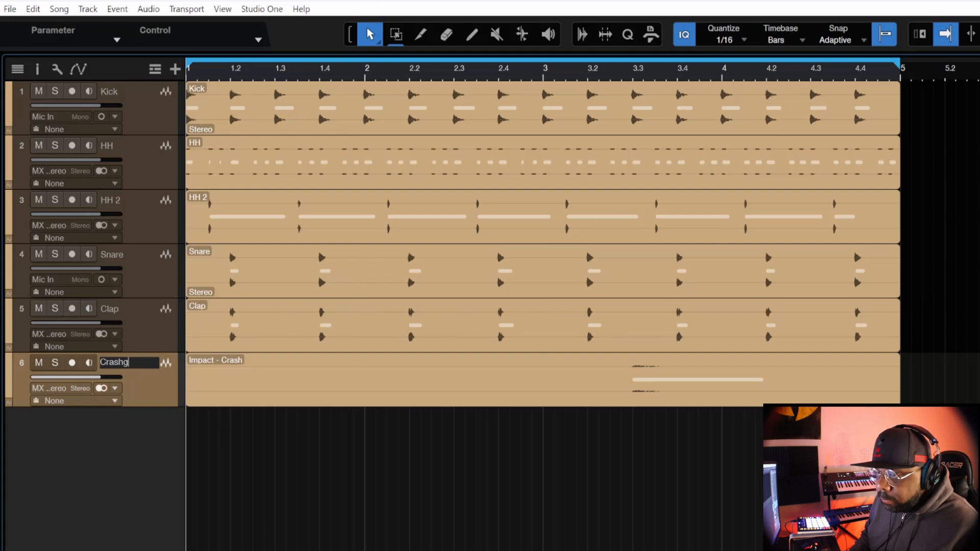
Confirm the name Crash, trim its event to end at beat 3.4, and add a fade-out
{"action": "key", "text": "Return"}
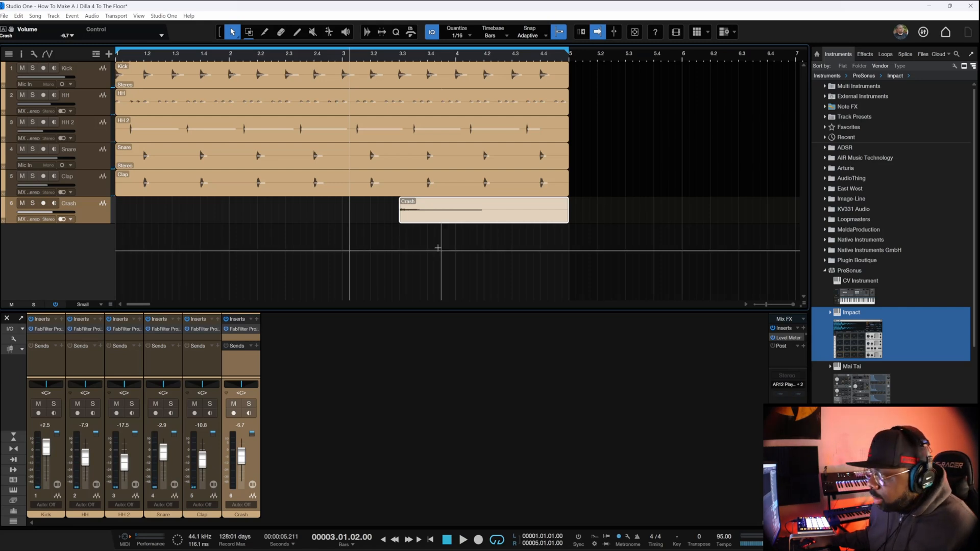
{"action": "scroll", "coordinate": [439, 250], "scroll_direction": "up", "scroll_amount": 2}
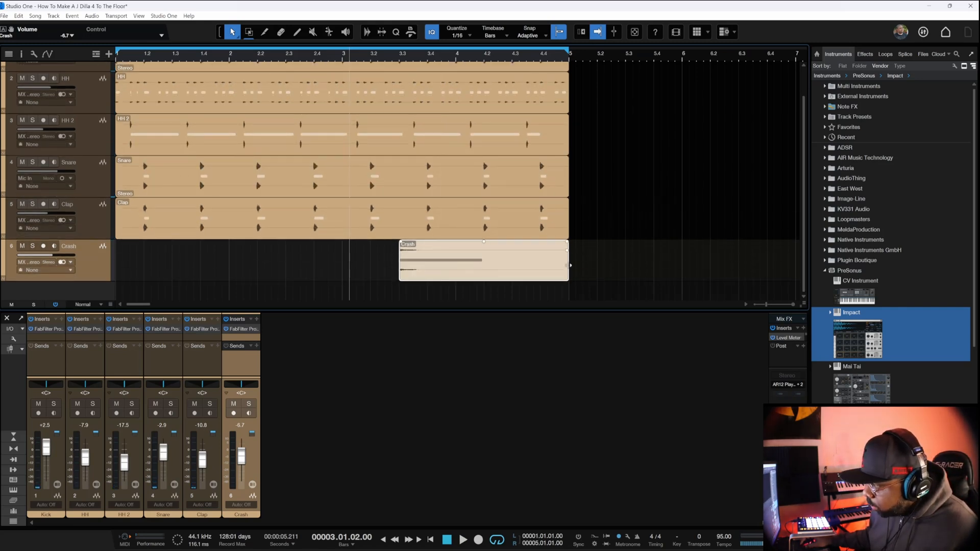
{"action": "left_click_drag", "start_coordinate": [570, 266], "coordinate": [458, 271]}
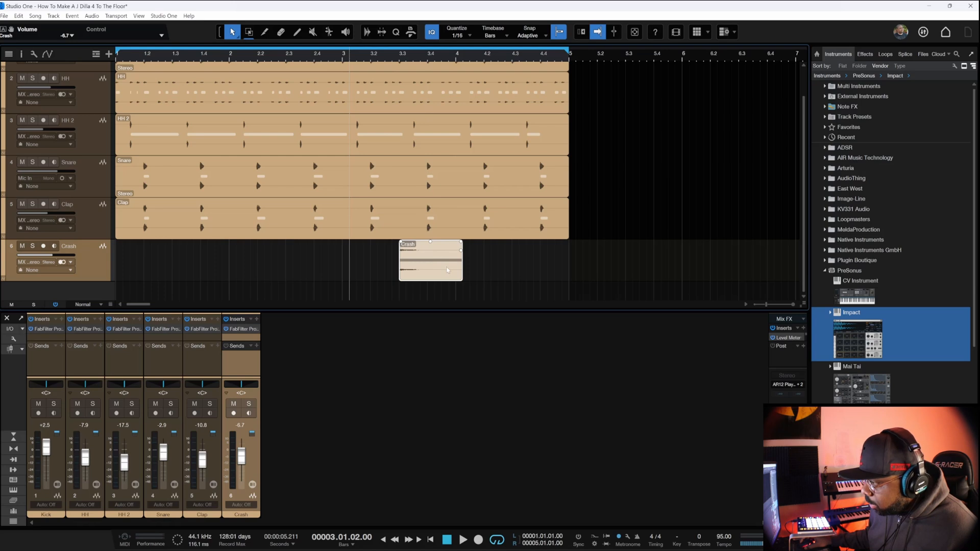
{"action": "left_click_drag", "start_coordinate": [462, 268], "coordinate": [428, 269]}
{"action": "scroll", "coordinate": [420, 282], "scroll_direction": "up", "scroll_amount": 5}
{"action": "scroll", "coordinate": [419, 281], "scroll_direction": "up", "scroll_amount": 3}
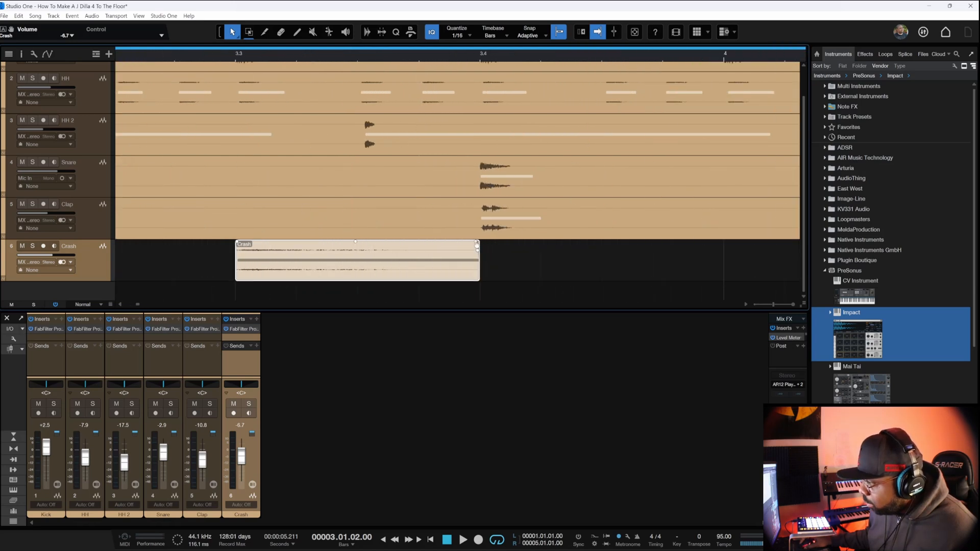
{"action": "left_click_drag", "start_coordinate": [476, 244], "coordinate": [420, 245]}
Audition the faded crash, undo the trim and fade, and replay from bar 3
{"action": "key", "text": "space"}
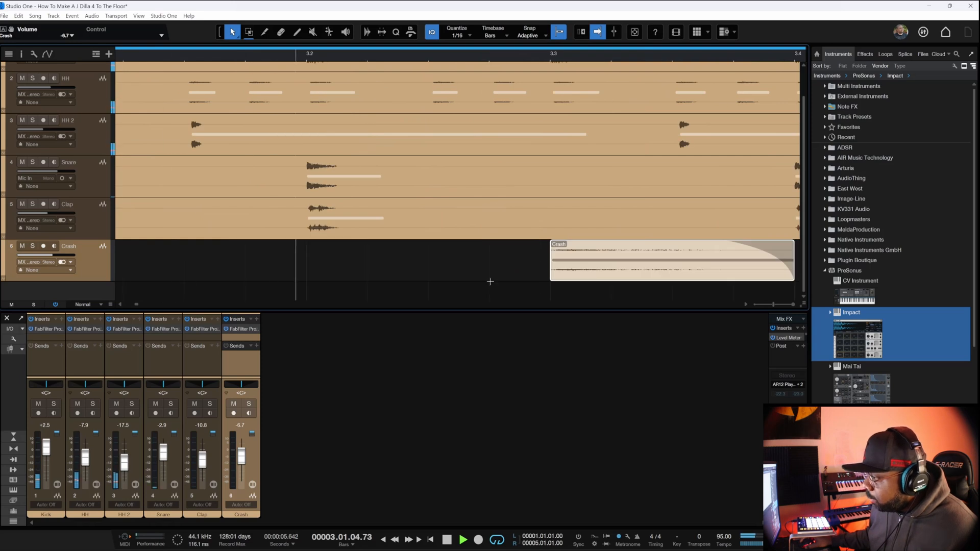
{"action": "scroll", "coordinate": [490, 281], "scroll_direction": "down", "scroll_amount": 1}
{"action": "scroll", "coordinate": [490, 281], "scroll_direction": "down", "scroll_amount": 5}
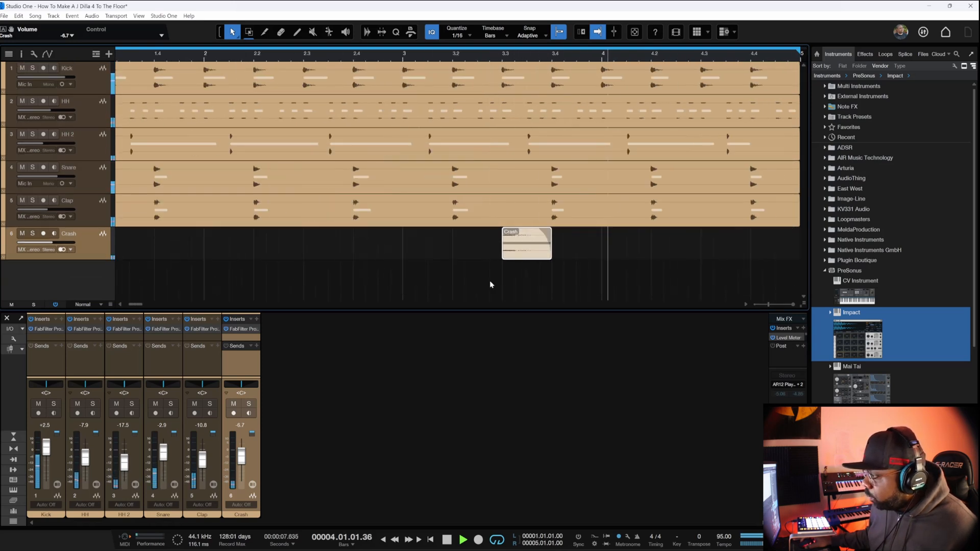
{"action": "key", "text": "space"}
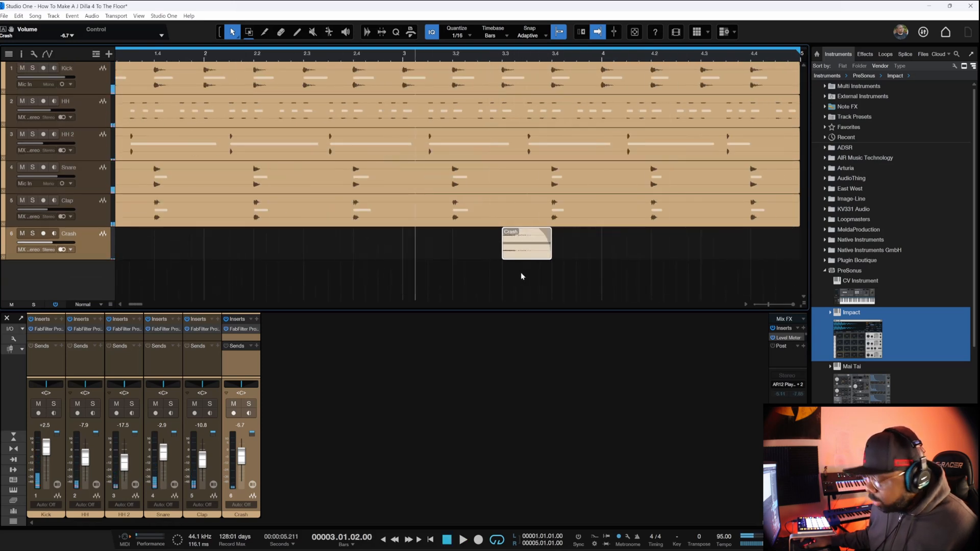
{"action": "key", "text": "ctrl+z"}
{"action": "key", "text": "ctrl+z"}
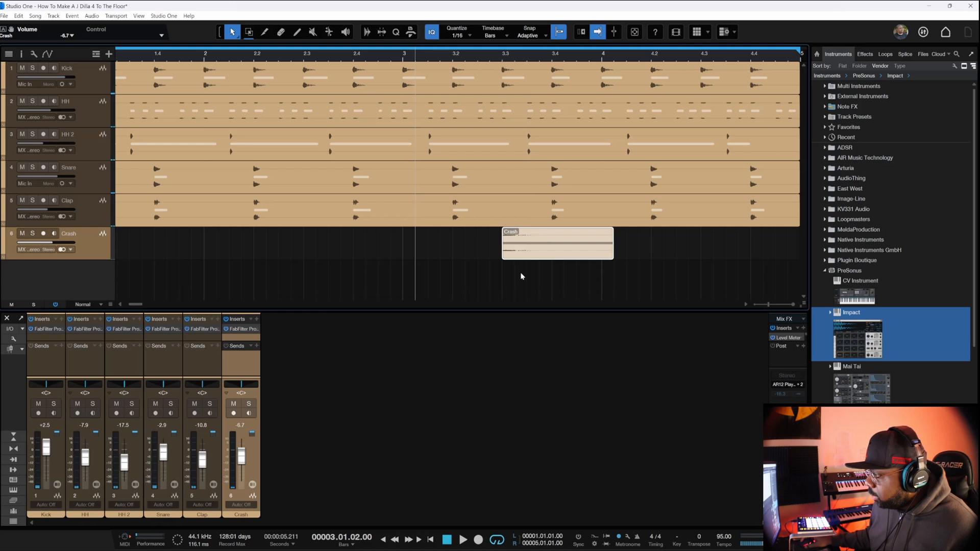
{"action": "key", "text": "space"}
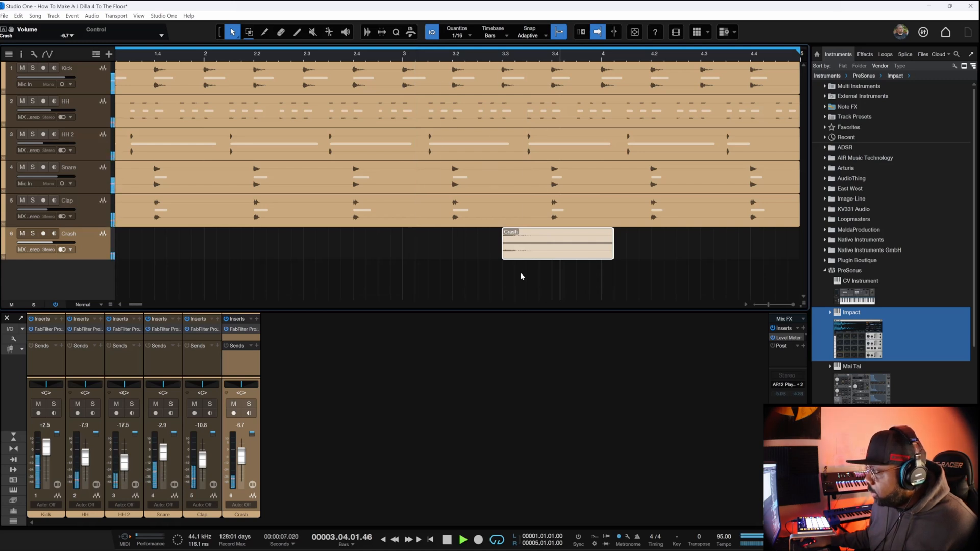
{"action": "key", "text": "space"}
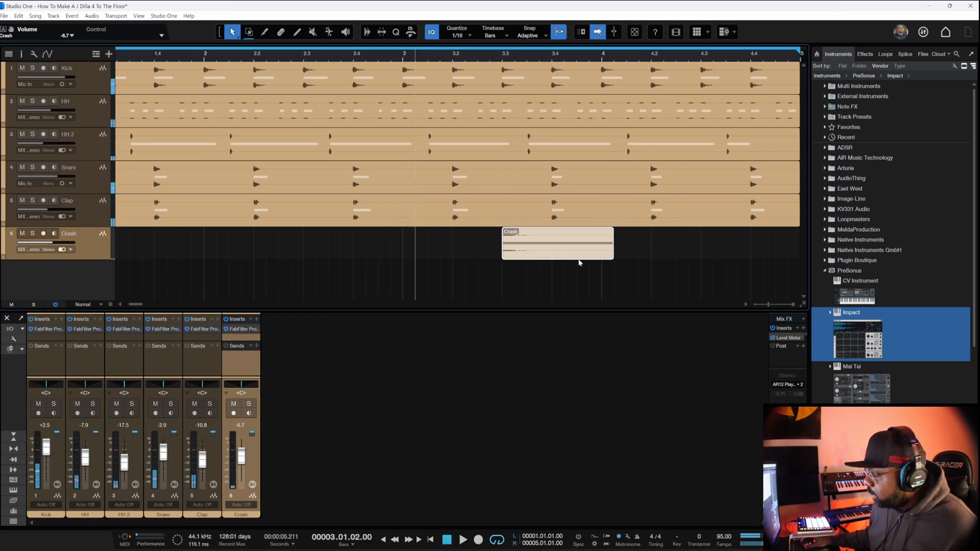
Shorten the Crash event again and play back the crash with its new fade
{"action": "left_click_drag", "start_coordinate": [614, 245], "coordinate": [531, 235]}
{"action": "key", "text": "space"}
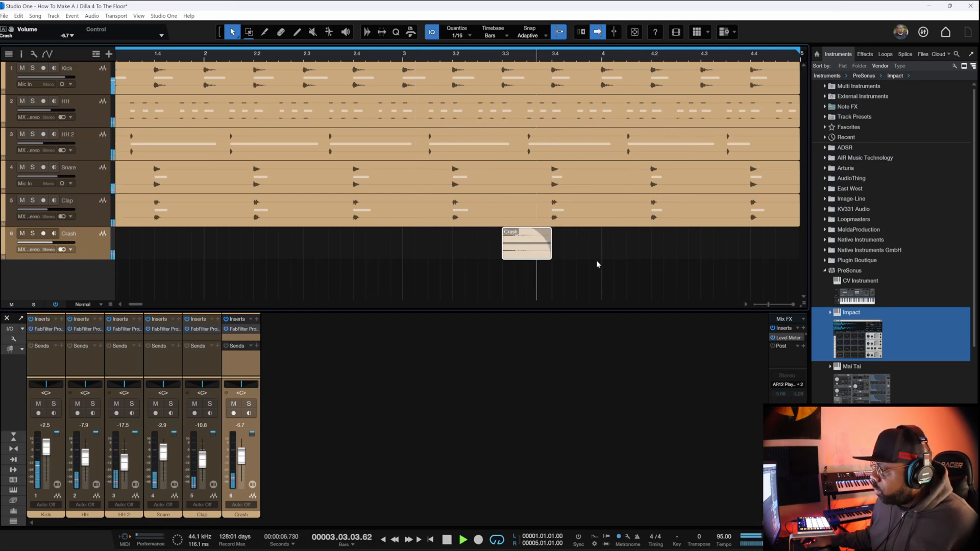
{"action": "scroll", "coordinate": [492, 270], "scroll_direction": "down", "scroll_amount": 2}
Enlarge the mixer and move the Snare and Clap channels to positions 2 and 3
{"action": "scroll", "coordinate": [489, 268], "scroll_direction": "down", "scroll_amount": 6}
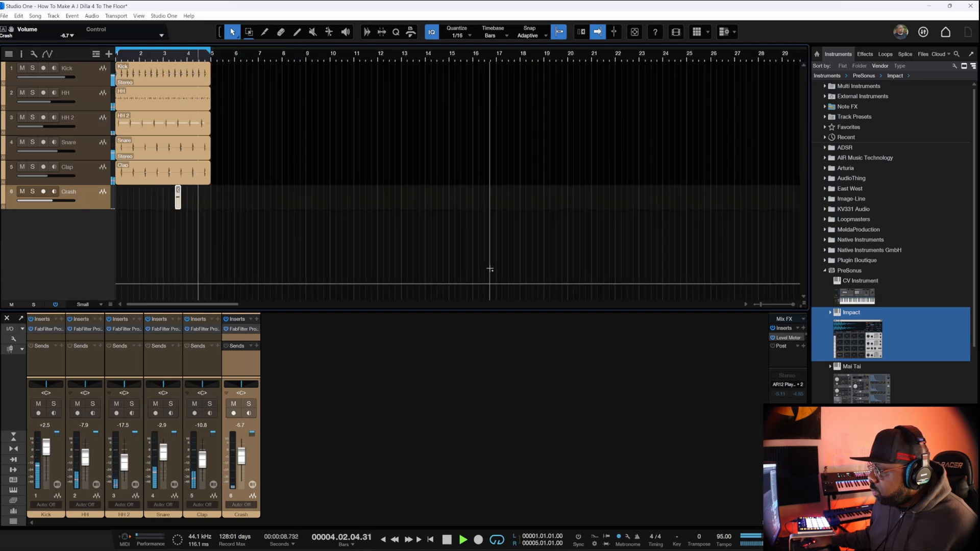
{"action": "left_click", "coordinate": [294, 277]}
{"action": "key", "text": "space"}
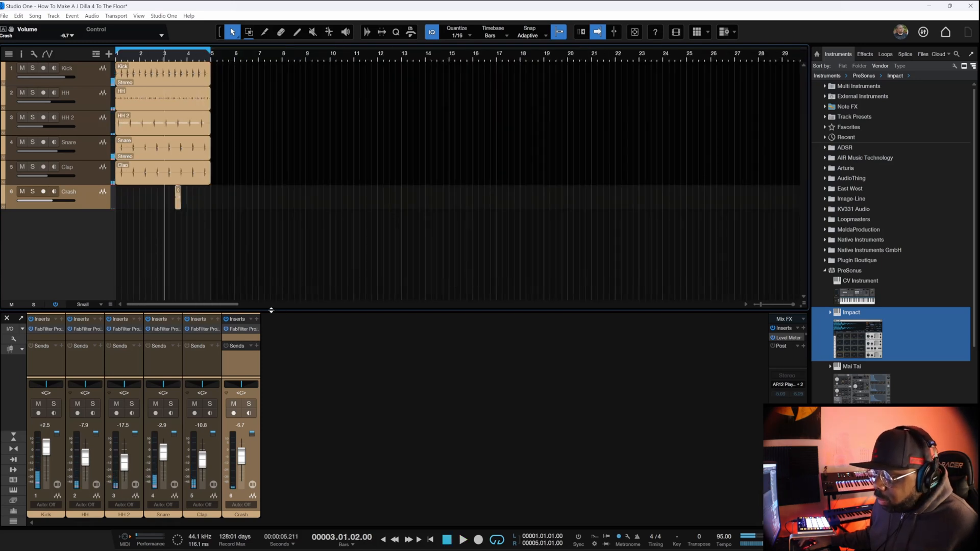
{"action": "left_click_drag", "start_coordinate": [270, 311], "coordinate": [270, 228]}
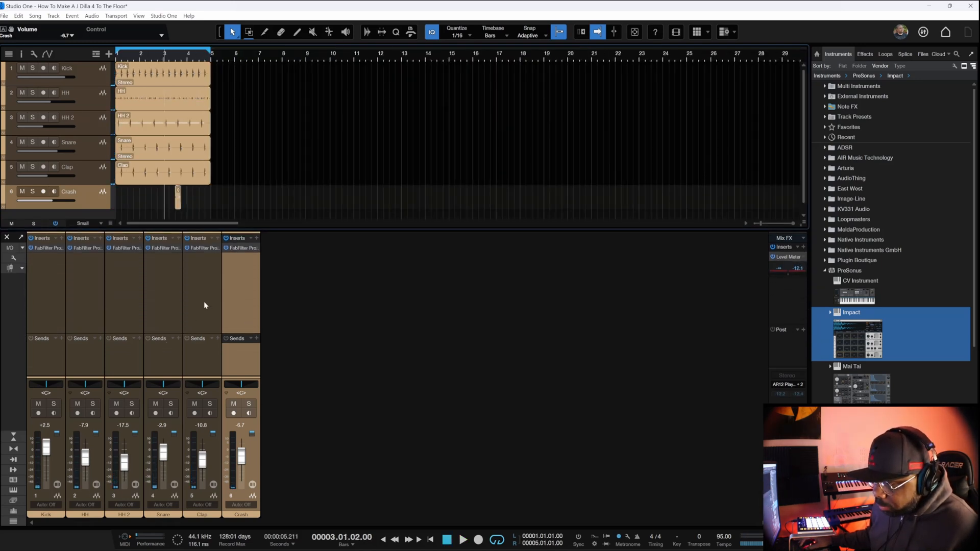
{"action": "left_click_drag", "start_coordinate": [163, 297], "coordinate": [79, 295]}
{"action": "left_click_drag", "start_coordinate": [206, 309], "coordinate": [123, 298]}
Solo the Snare, then the Clap, to audition each drum alone
{"action": "left_click", "coordinate": [84, 297]}
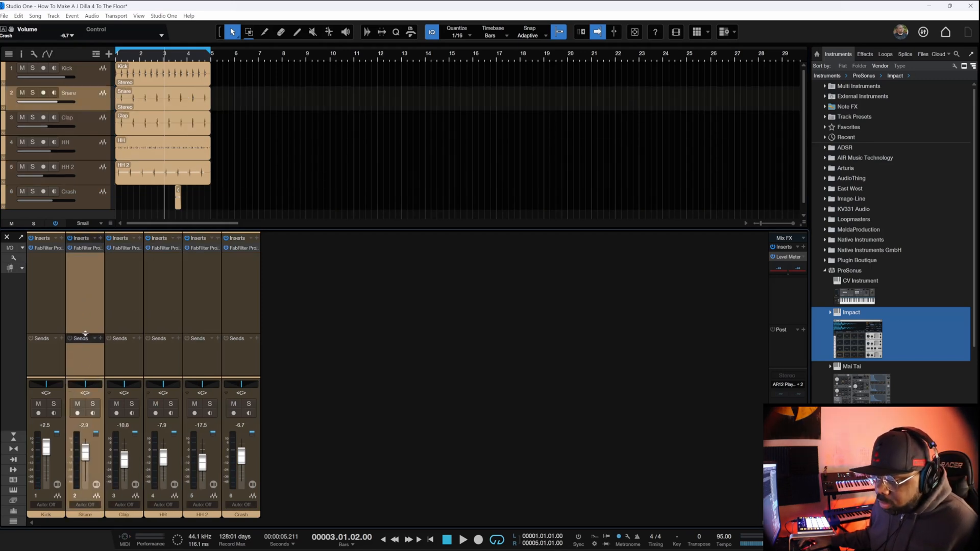
{"action": "left_click", "coordinate": [93, 404]}
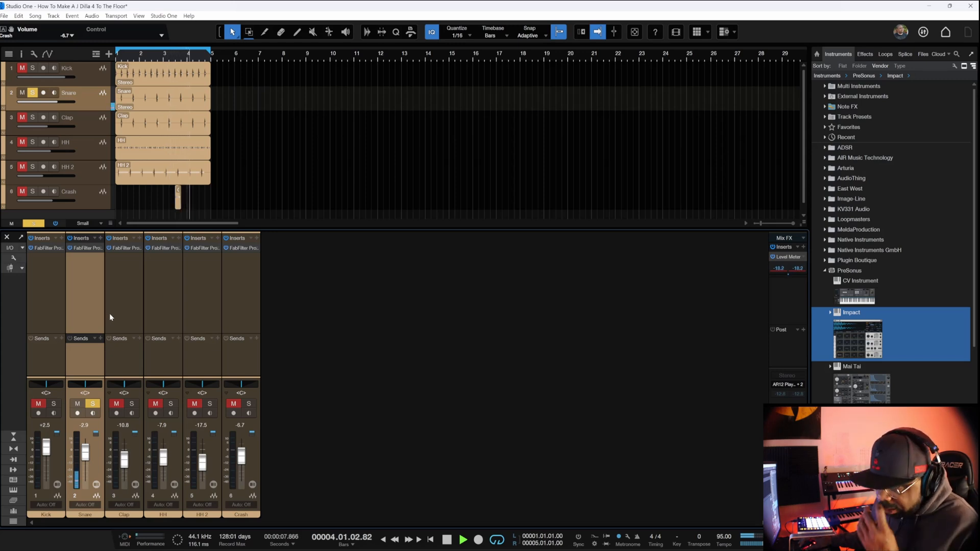
{"action": "key", "text": "space"}
{"action": "left_click", "coordinate": [93, 404]}
{"action": "left_click", "coordinate": [132, 403]}
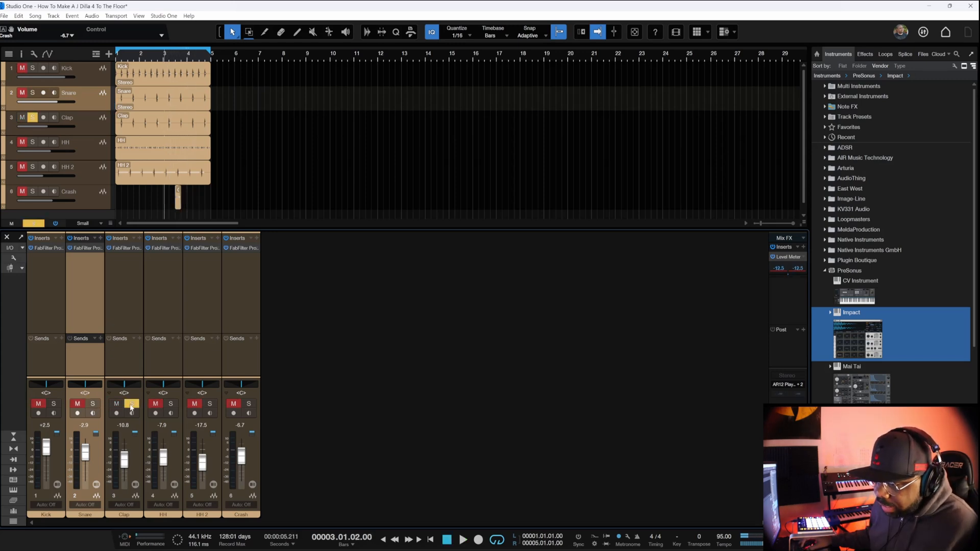
{"action": "key", "text": "space"}
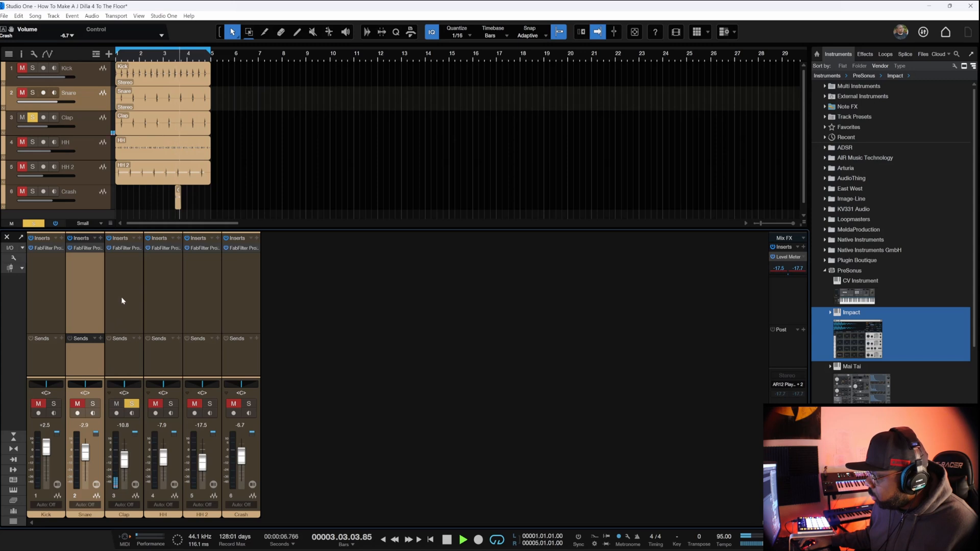
{"action": "key", "text": "space"}
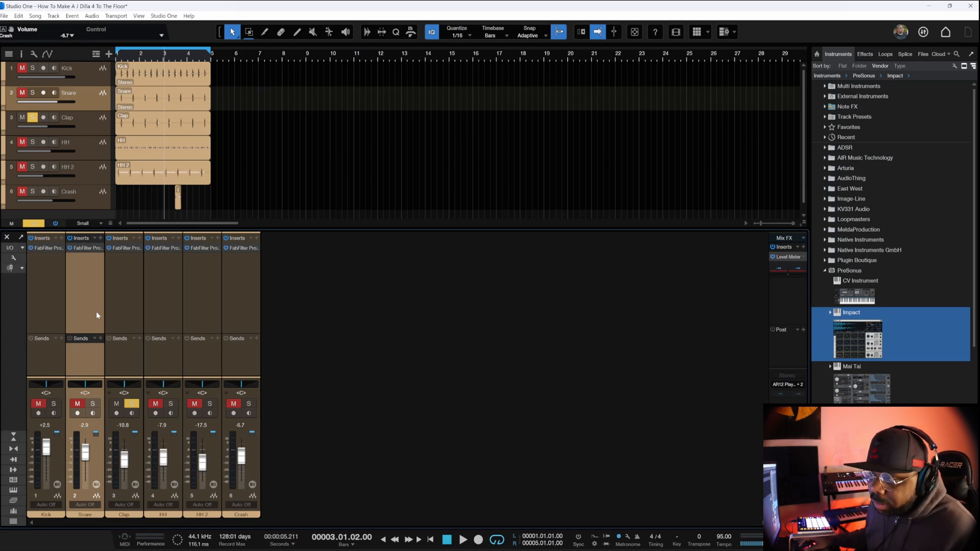
With Snare and Clap soloed, set the Clap fader to -10.0 dB, then unsolo both
{"action": "left_click", "coordinate": [128, 299]}
{"action": "key", "text": "space"}
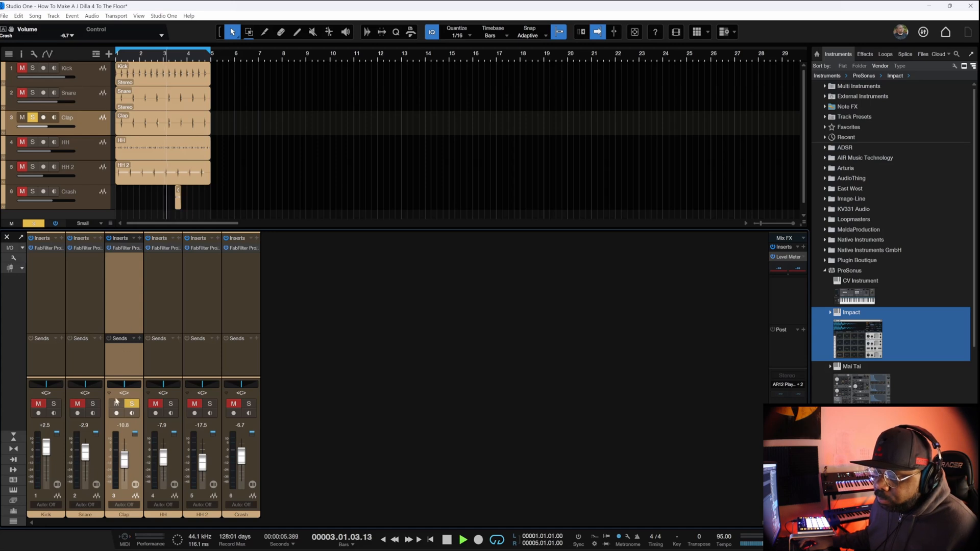
{"action": "left_click", "coordinate": [92, 404]}
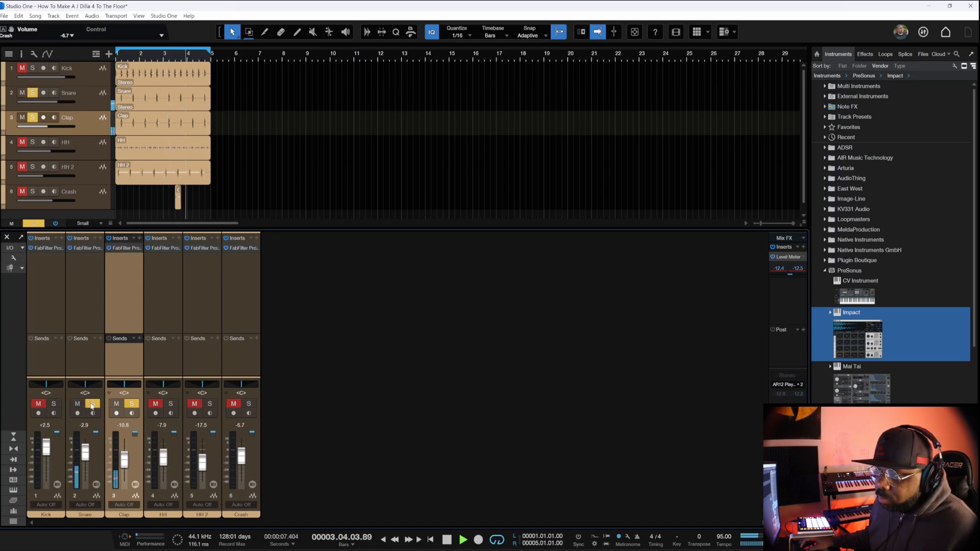
{"action": "left_click_drag", "start_coordinate": [124, 459], "coordinate": [124, 461]}
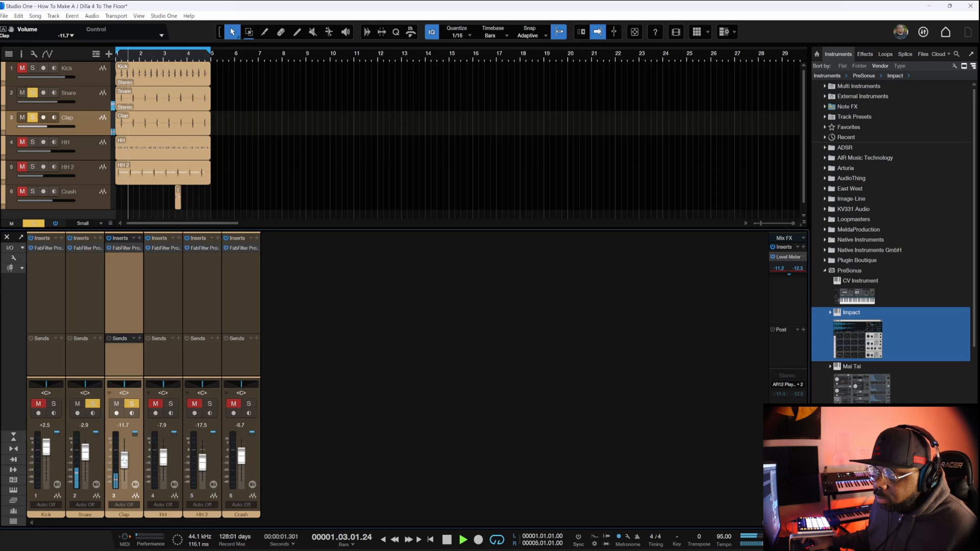
{"action": "left_click_drag", "start_coordinate": [124, 460], "coordinate": [124, 459]}
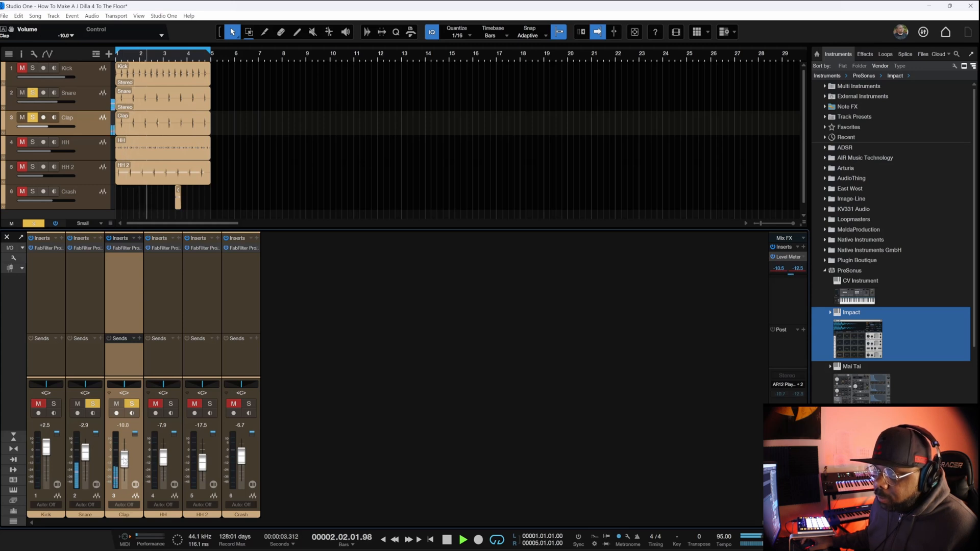
{"action": "left_click", "coordinate": [131, 403]}
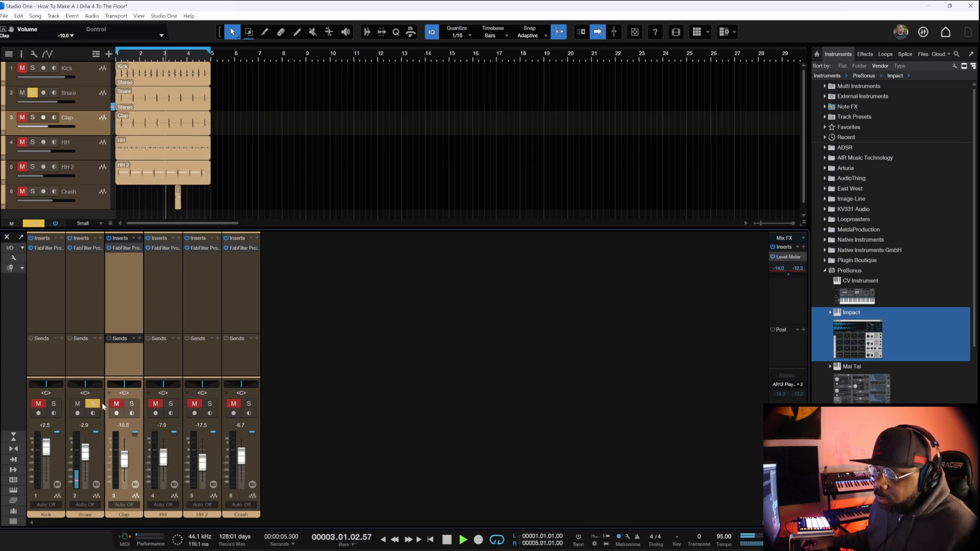
{"action": "left_click", "coordinate": [92, 403]}
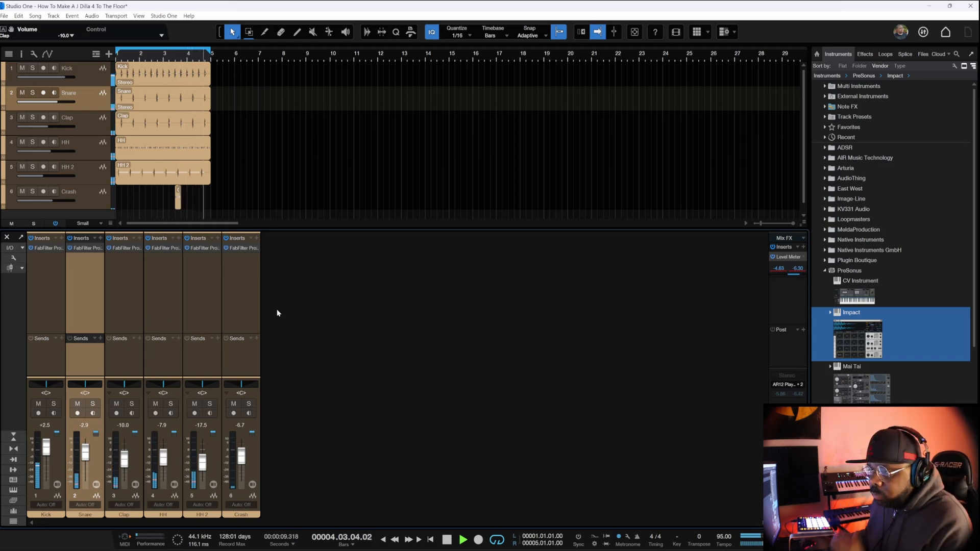
{"action": "key", "text": "space"}
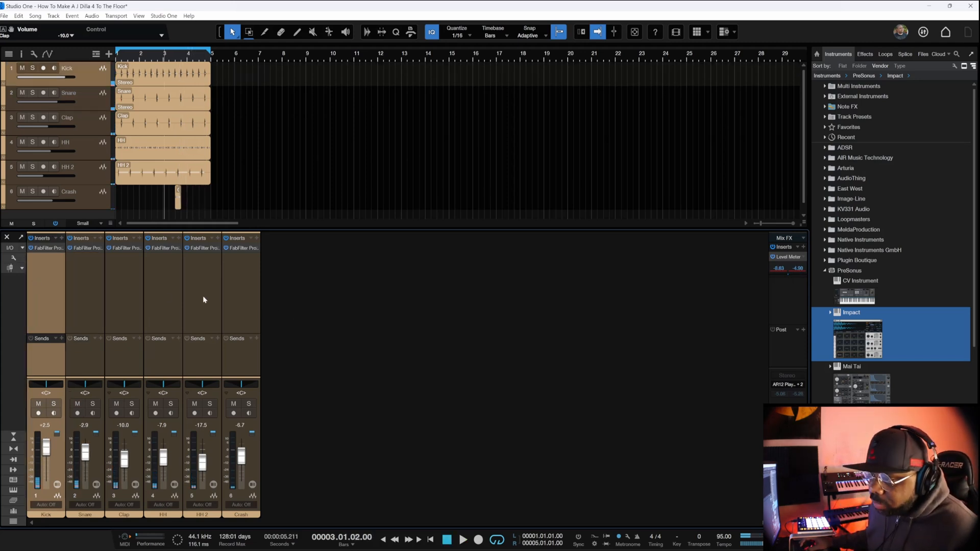
{"action": "key", "text": "ctrl+a"}
Create a bus fed by the six selected drum channels and name it Drums
{"action": "right_click", "coordinate": [243, 286]}
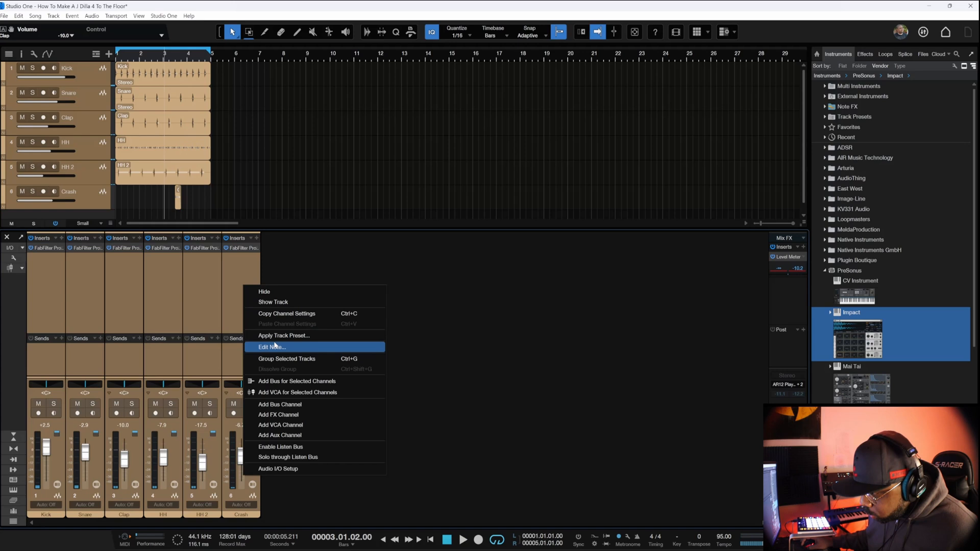
{"action": "left_click", "coordinate": [322, 381]}
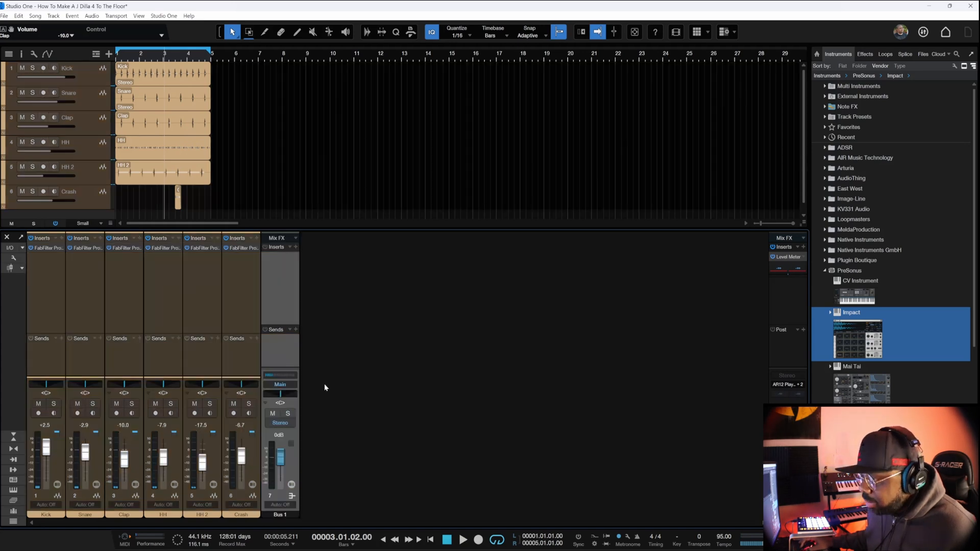
{"action": "double_click", "coordinate": [280, 515]}
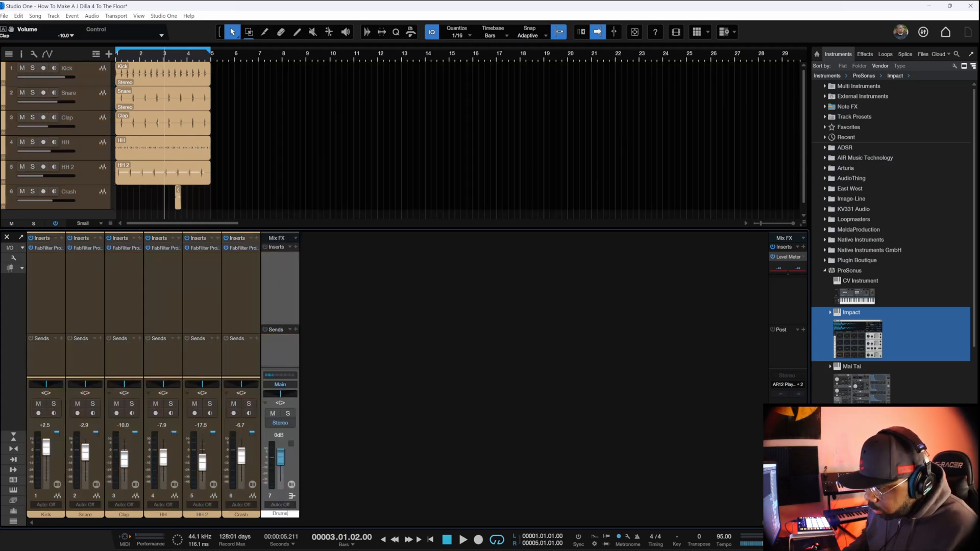
{"action": "key", "text": "Return"}
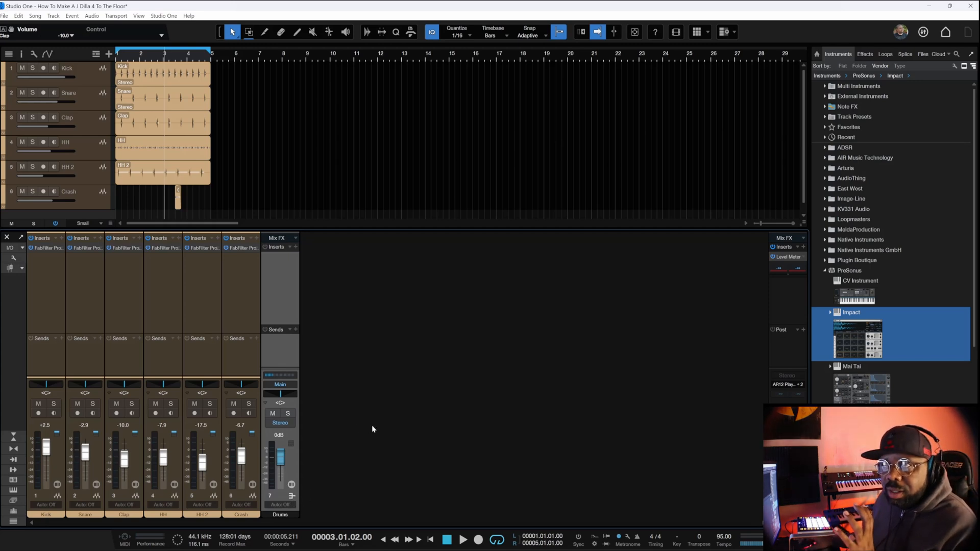
Insert Decimort2 on the Drums bus by searching 'dec' in the effects list
{"action": "left_click", "coordinate": [294, 246]}
{"action": "type", "text": "de"}
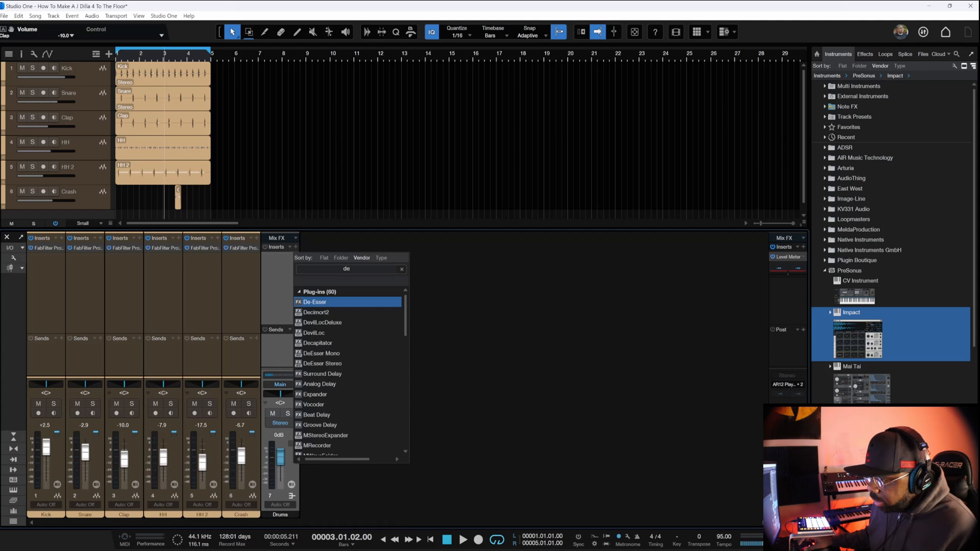
{"action": "type", "text": "c"}
{"action": "left_click", "coordinate": [332, 301]}
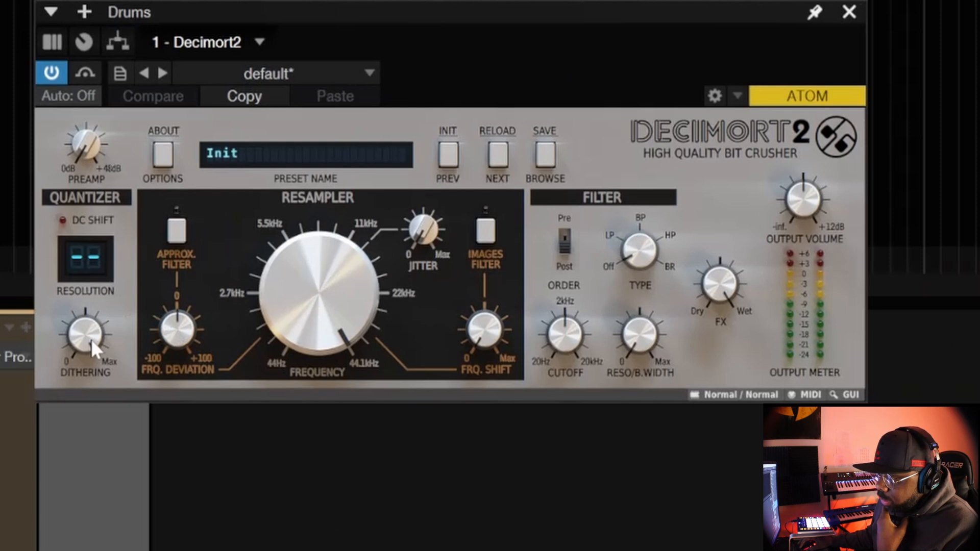
Set Decimort2 to 16-bit, dithering 0, DC shift on, cutoff about 17 kHz, resonance 22%
{"action": "left_click_drag", "start_coordinate": [93, 337], "coordinate": [93, 349]}
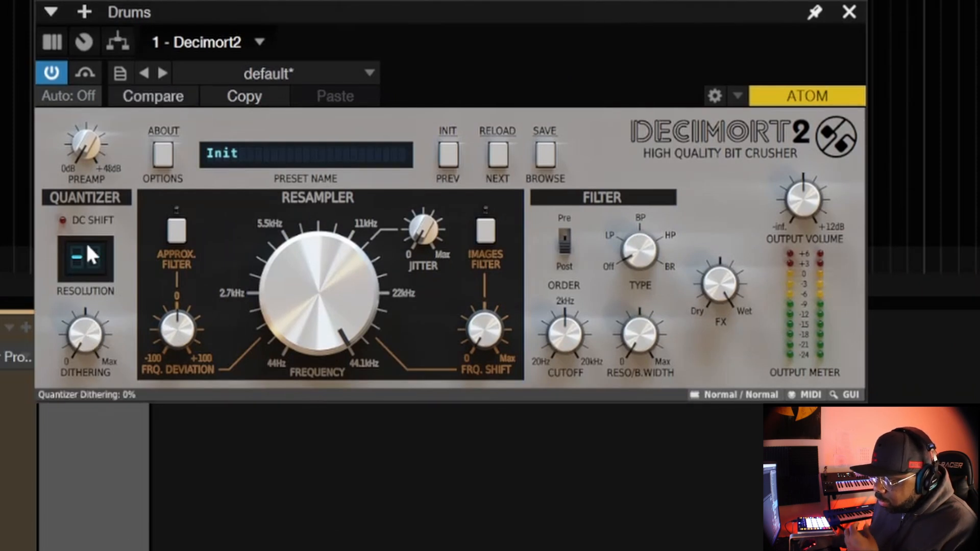
{"action": "left_click_drag", "start_coordinate": [92, 249], "coordinate": [117, 273]}
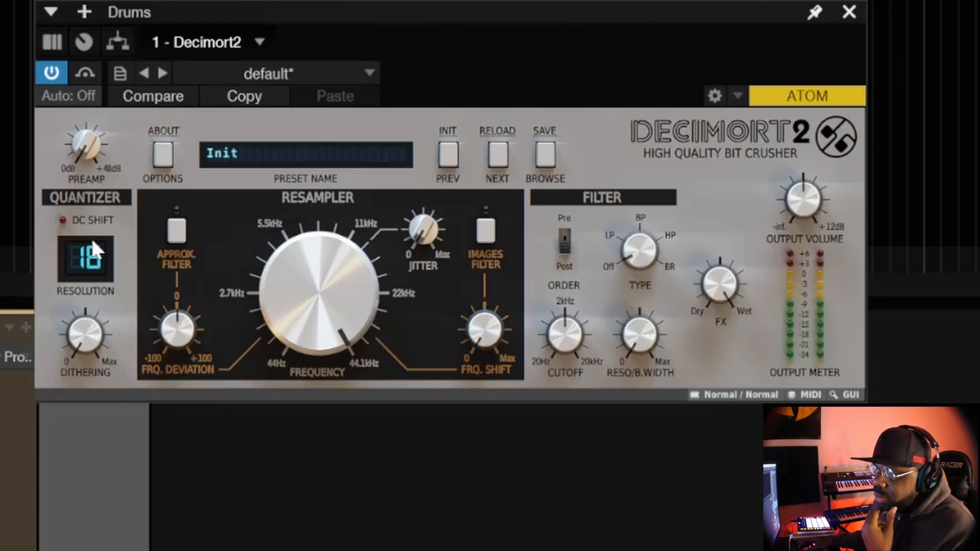
{"action": "left_click", "coordinate": [62, 220]}
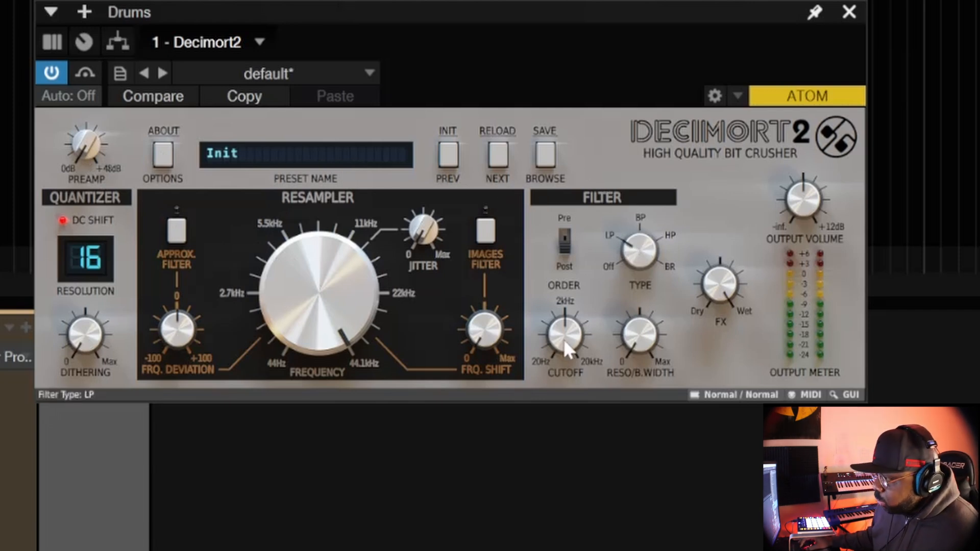
{"action": "left_click_drag", "start_coordinate": [563, 339], "coordinate": [569, 249]}
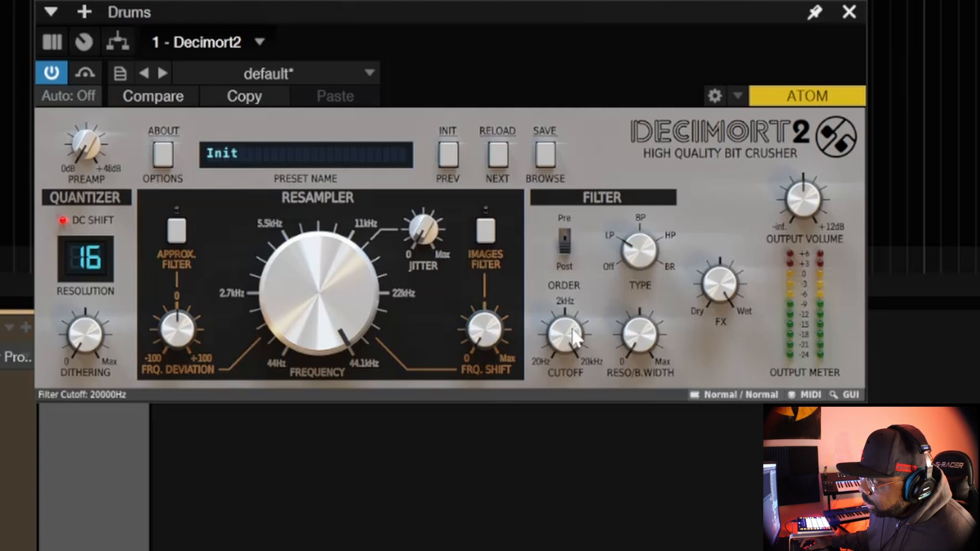
{"action": "left_click_drag", "start_coordinate": [574, 337], "coordinate": [575, 343]}
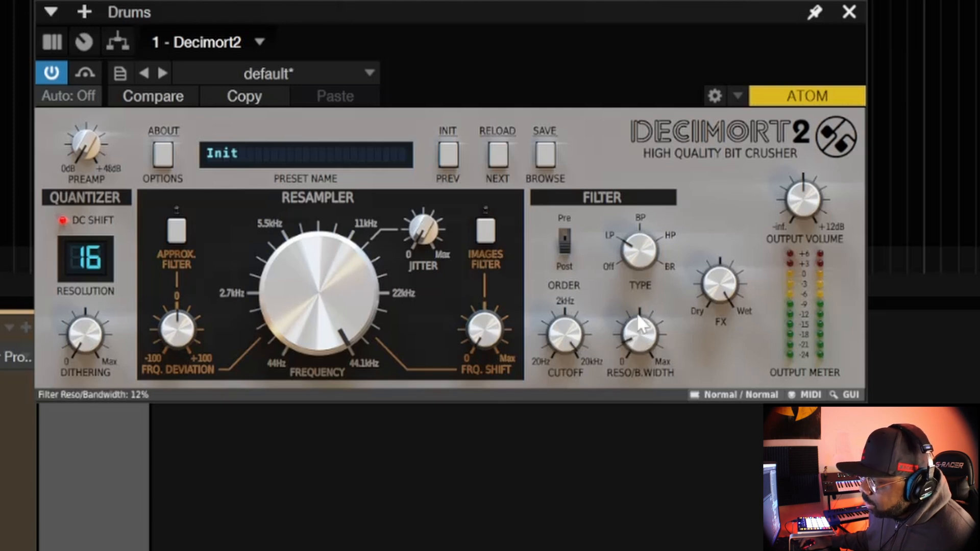
{"action": "left_click_drag", "start_coordinate": [637, 315], "coordinate": [634, 299]}
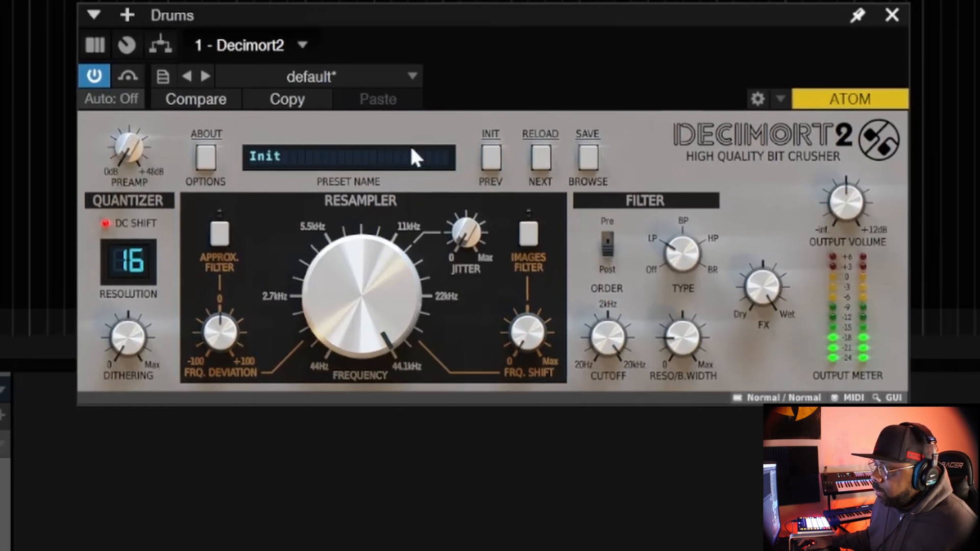
A/B the bit crusher, set frequency deviation to +20% and add about 20% jitter
{"action": "left_click", "coordinate": [87, 79]}
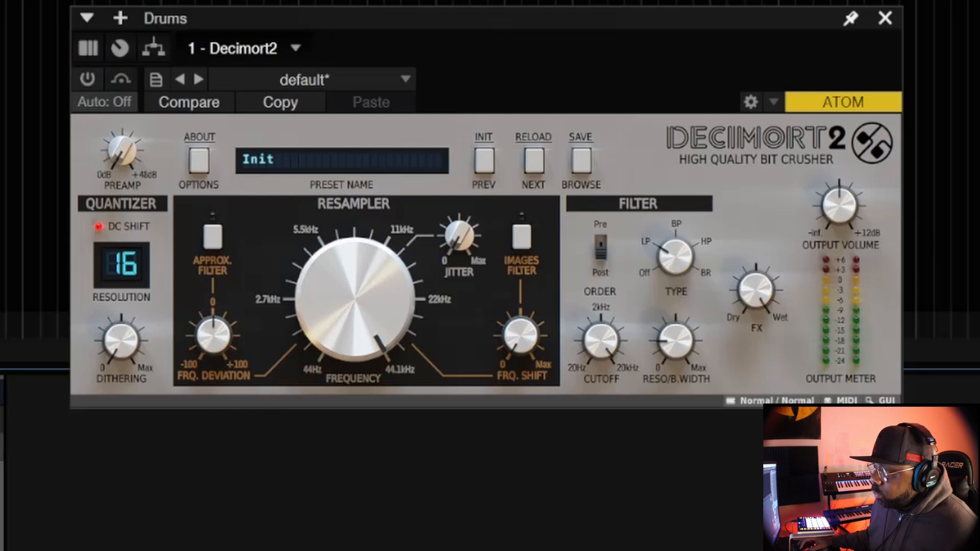
{"action": "left_click", "coordinate": [87, 79]}
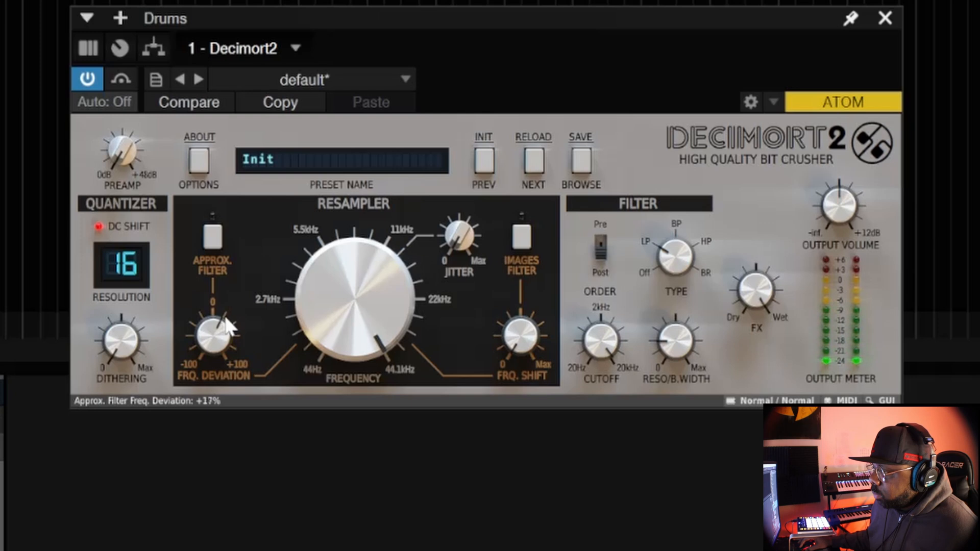
{"action": "left_click_drag", "start_coordinate": [225, 313], "coordinate": [225, 315]}
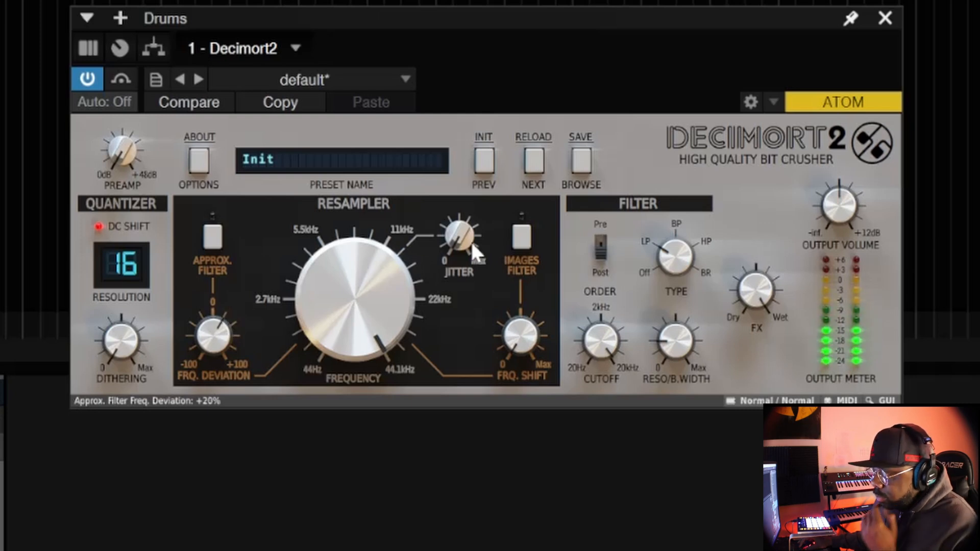
{"action": "mouse_move", "coordinate": [459, 233]}
{"action": "left_mouse_down"}
{"action": "mouse_move", "coordinate": [464, 90]}
{"action": "mouse_move", "coordinate": [471, 249]}
{"action": "mouse_move", "coordinate": [459, 206]}
{"action": "mouse_move", "coordinate": [458, 222]}
{"action": "left_mouse_up"}
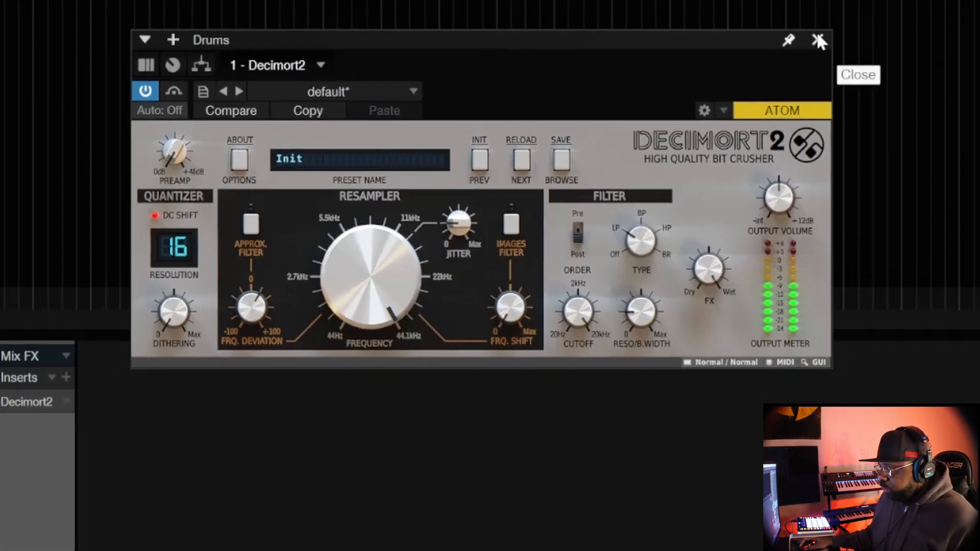
{"action": "left_click", "coordinate": [818, 40]}
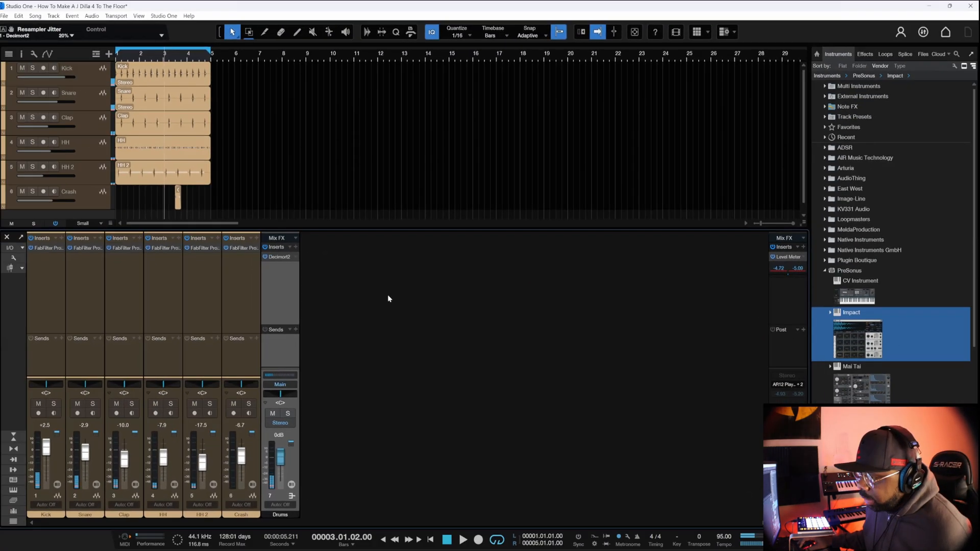
Insert RC-20 Retro Color on the Drums bus and move it ahead of Decimort2
{"action": "left_click", "coordinate": [296, 247]}
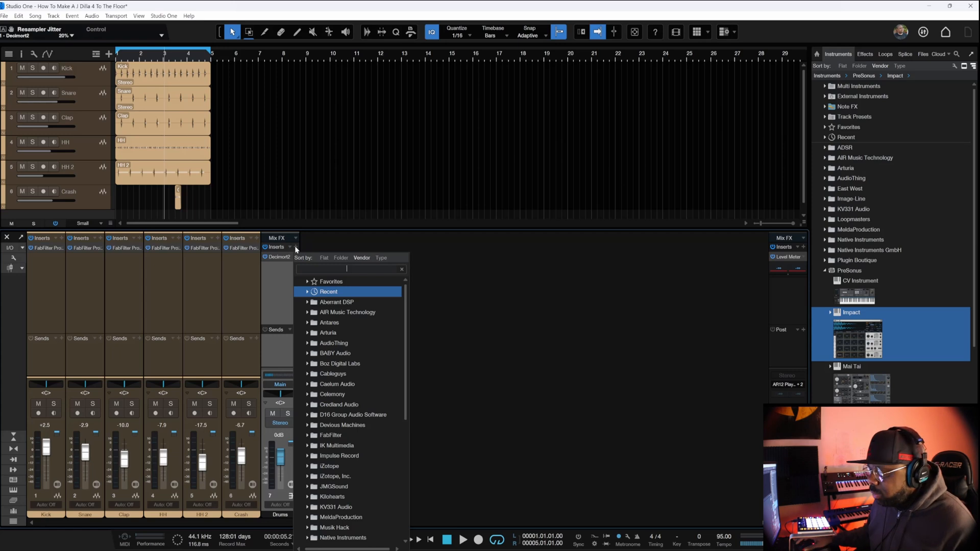
{"action": "type", "text": "rc"}
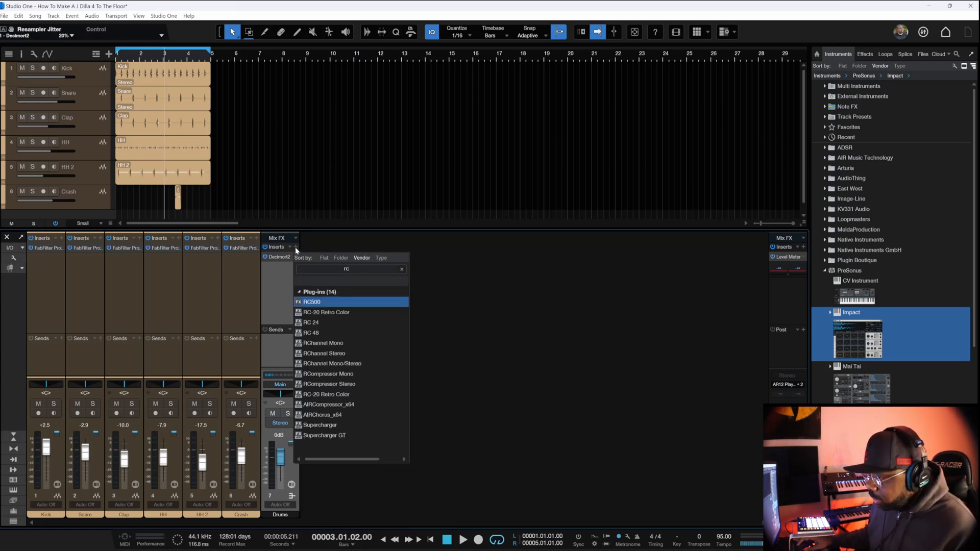
{"action": "left_click", "coordinate": [331, 313]}
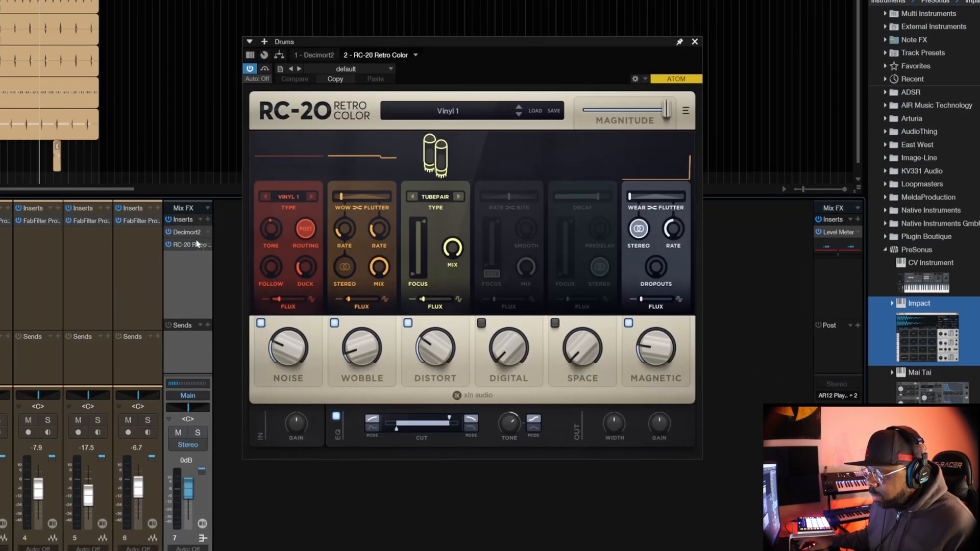
{"action": "left_click_drag", "start_coordinate": [244, 256], "coordinate": [246, 241]}
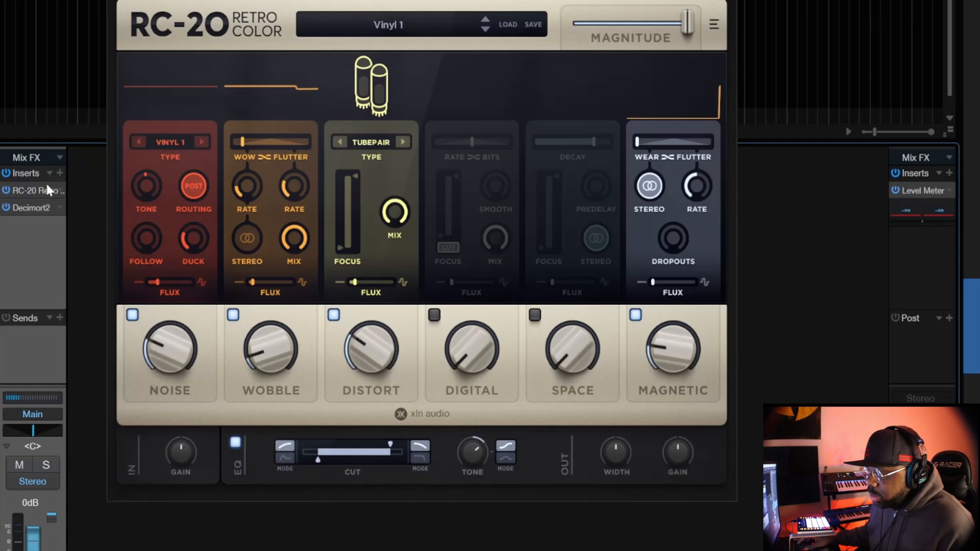
Load RC-20's Drum Break 1 (1) preset, set Noise to 10% and disable the Digital module
{"action": "left_click", "coordinate": [411, 20]}
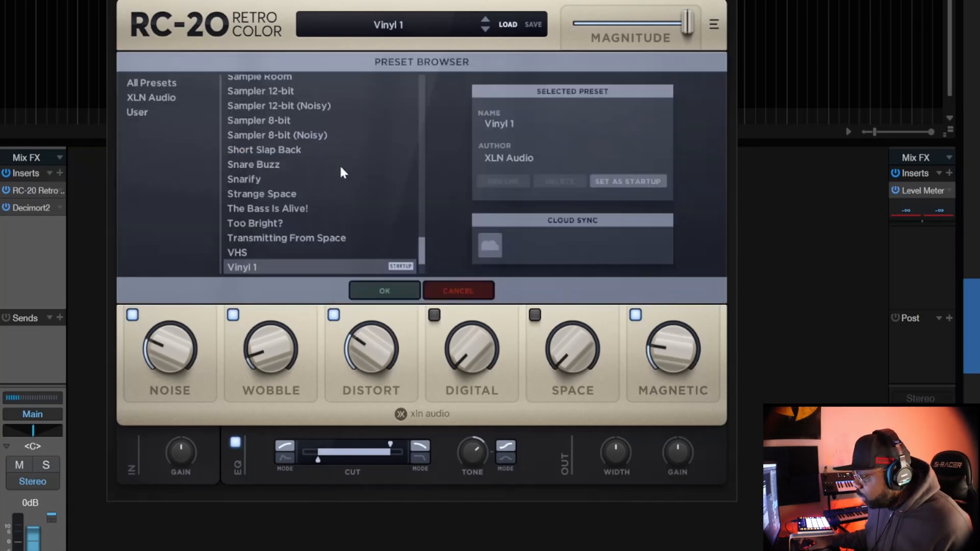
{"action": "scroll", "coordinate": [339, 164], "scroll_direction": "up", "scroll_amount": 5}
{"action": "scroll", "coordinate": [339, 168], "scroll_direction": "up", "scroll_amount": 15}
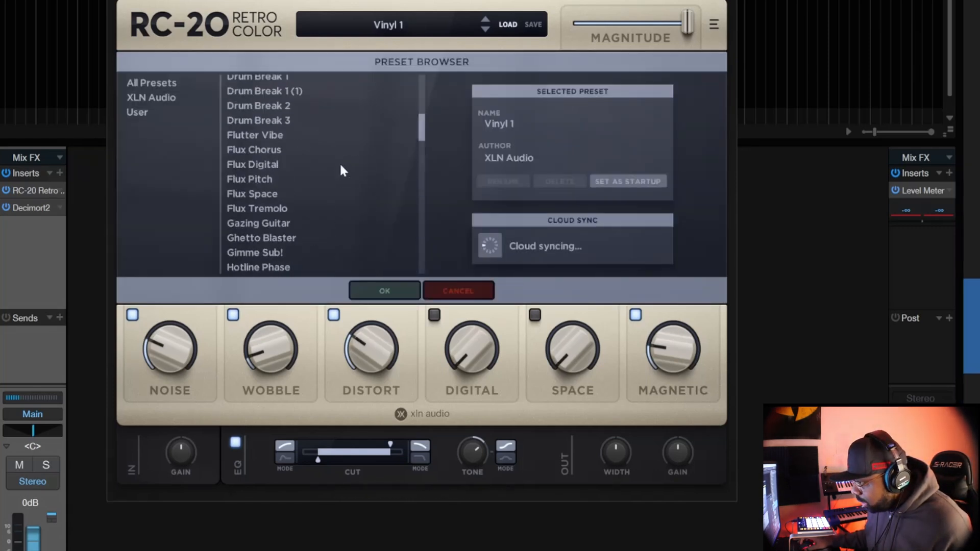
{"action": "scroll", "coordinate": [329, 189], "scroll_direction": "down", "scroll_amount": 2}
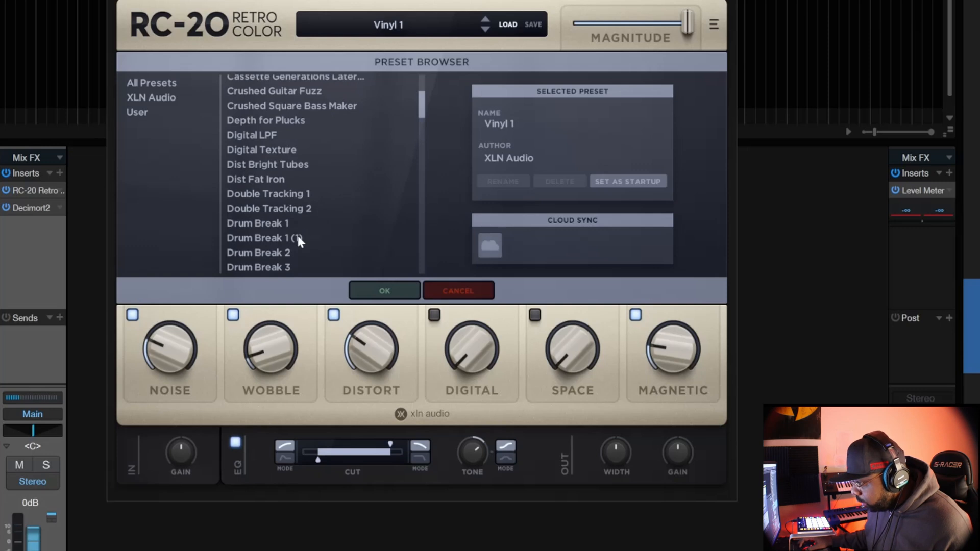
{"action": "left_click", "coordinate": [265, 238]}
{"action": "left_click", "coordinate": [382, 287]}
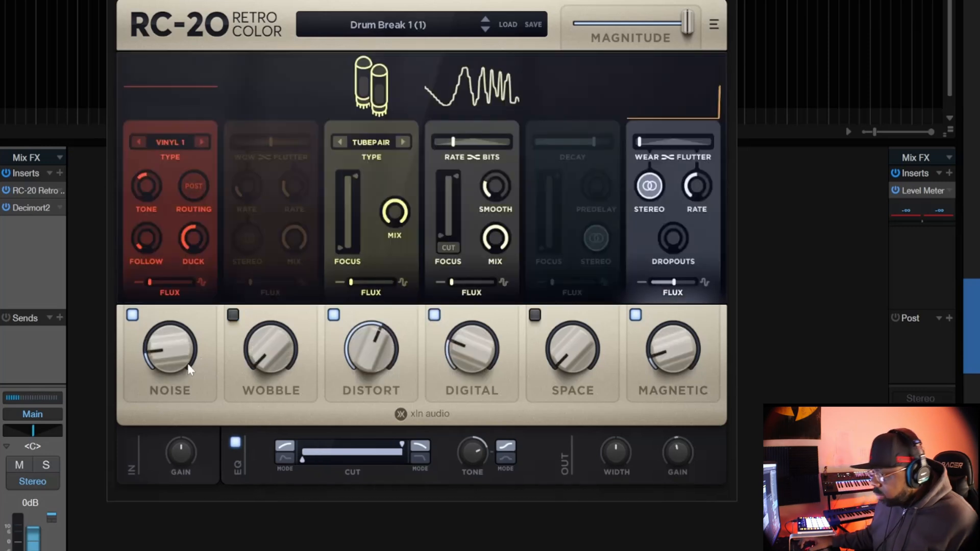
{"action": "left_click_drag", "start_coordinate": [167, 355], "coordinate": [165, 366]}
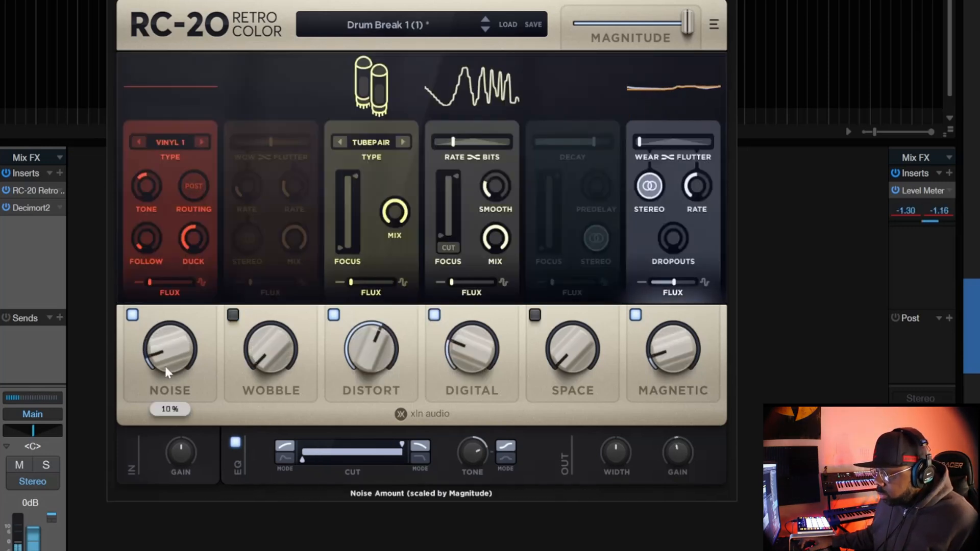
{"action": "left_click", "coordinate": [434, 315]}
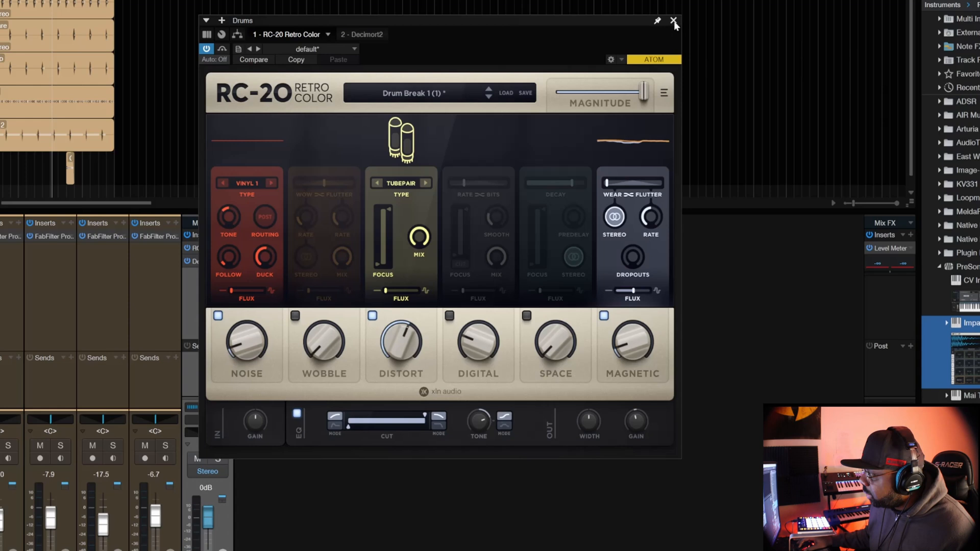
{"action": "left_click", "coordinate": [673, 21]}
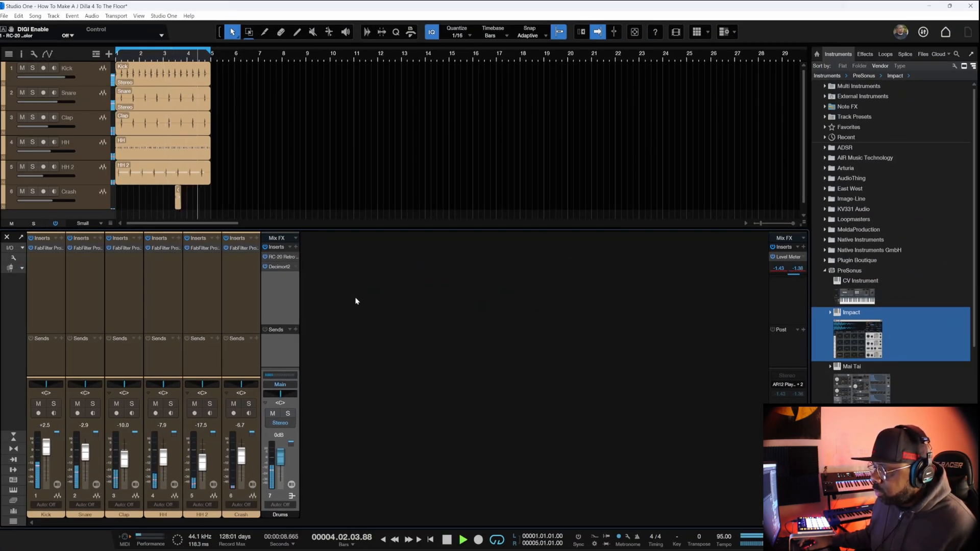
Stop playback and open the Main output's Level Meter, moving its window up and left
{"action": "key", "text": "space"}
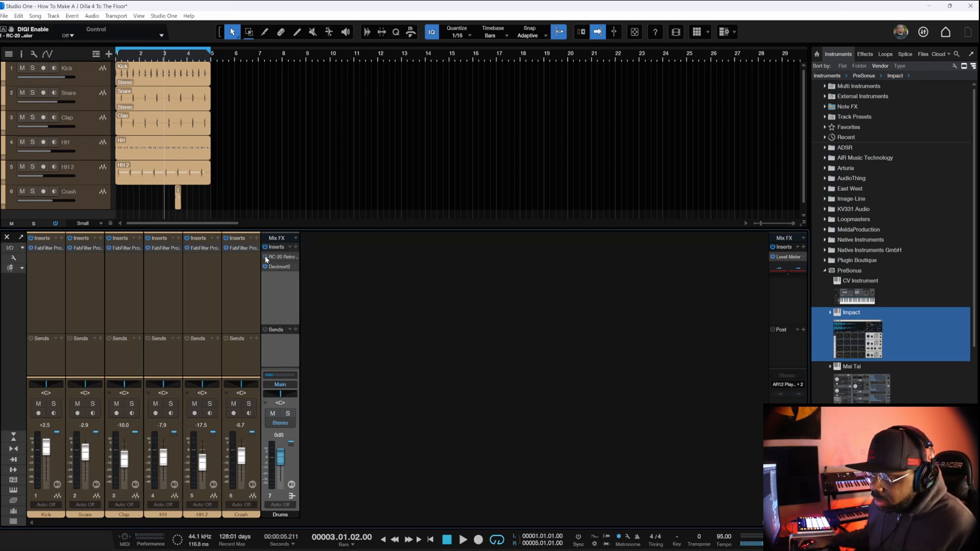
{"action": "left_click", "coordinate": [789, 257]}
{"action": "left_click_drag", "start_coordinate": [479, 137], "coordinate": [399, 98]}
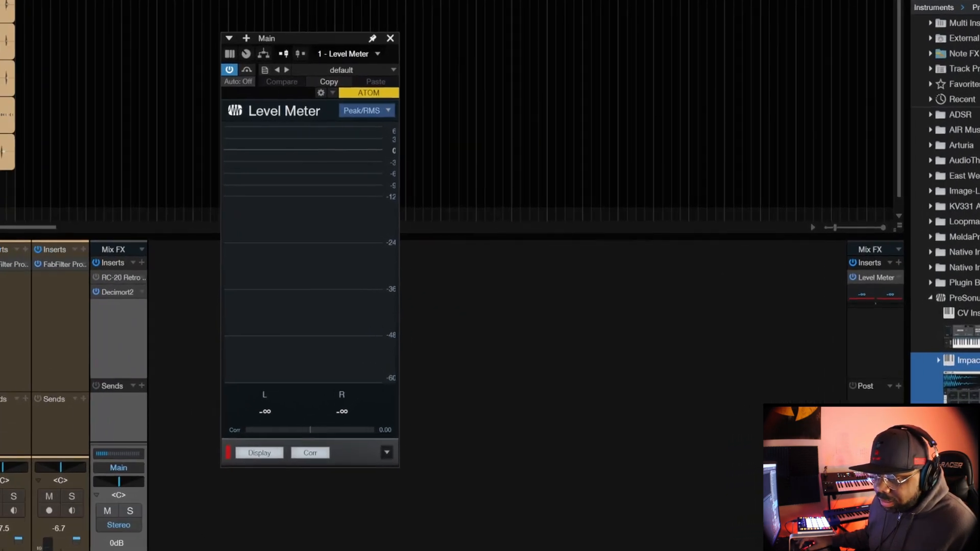
Play the beat and pin the Level Meter window open, placed higher on screen
{"action": "key", "text": "space"}
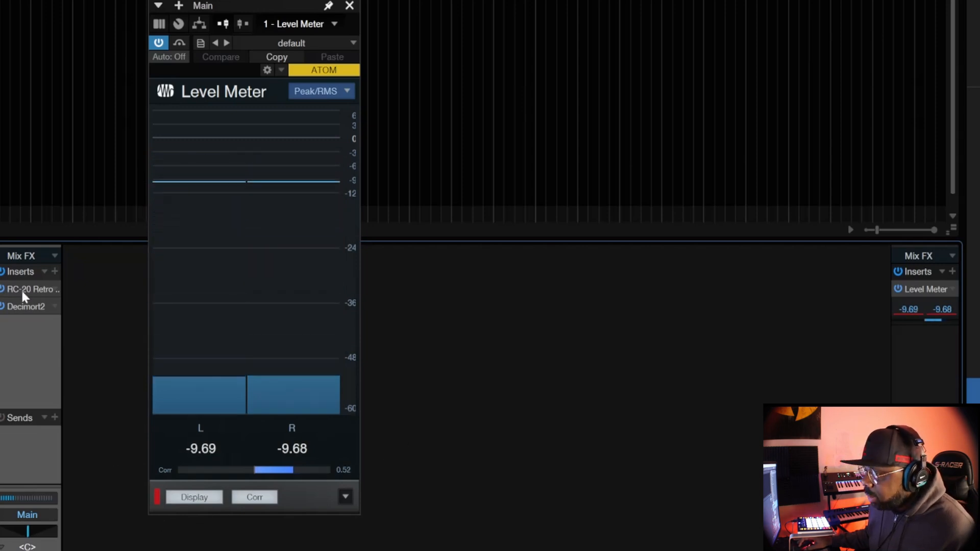
{"action": "left_click", "coordinate": [328, 5]}
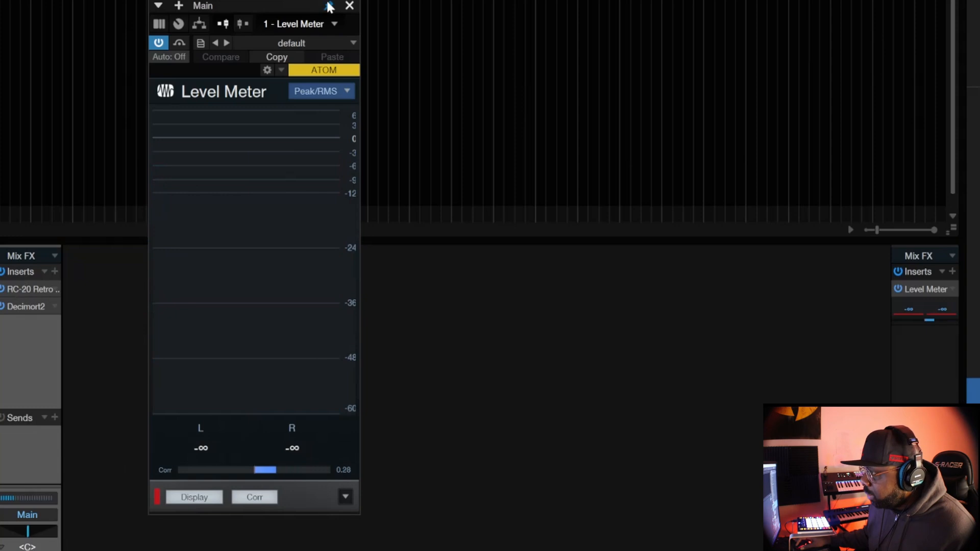
{"action": "left_click_drag", "start_coordinate": [306, 6], "coordinate": [540, 0]}
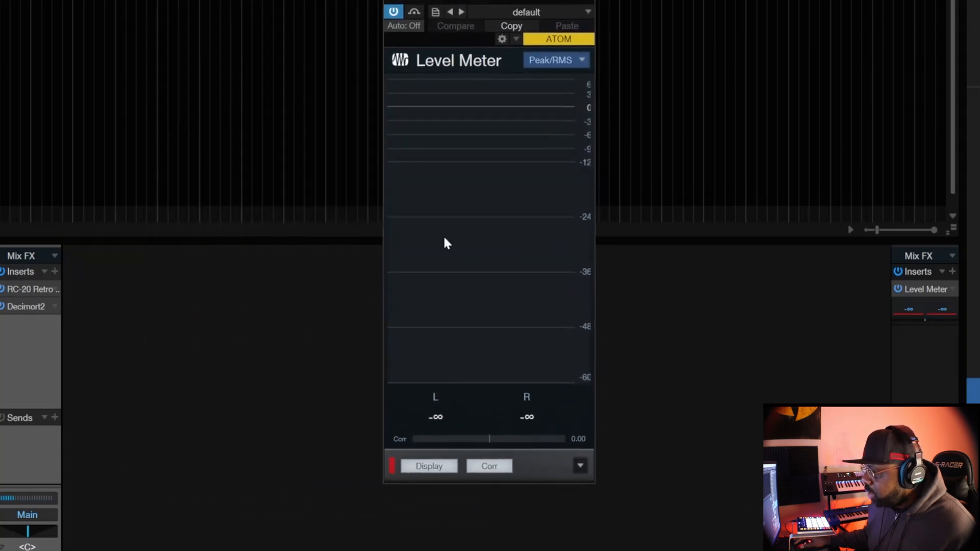
Reopen RC-20 beside the Level Meter and lower its output gain to about -6.5 dB during playback
{"action": "left_click", "coordinate": [35, 289]}
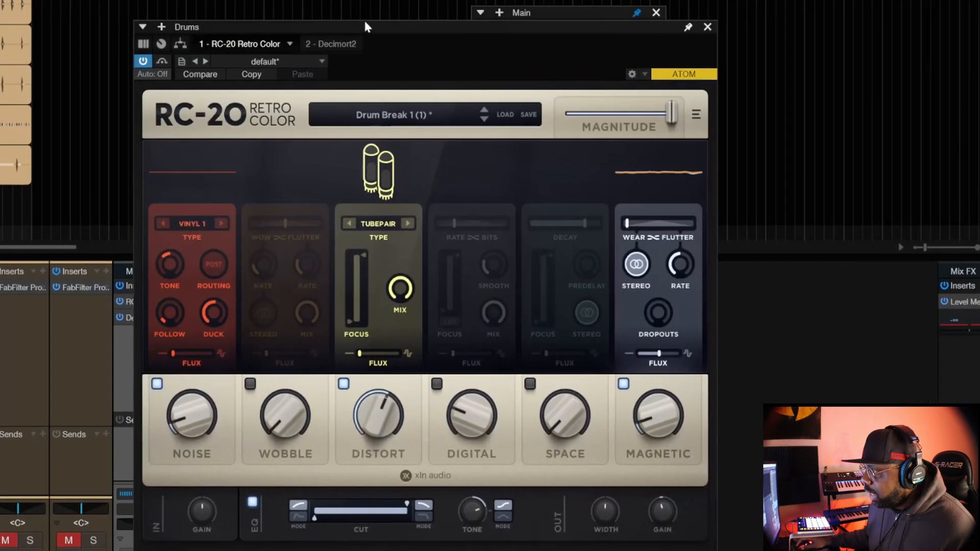
{"action": "left_click_drag", "start_coordinate": [365, 26], "coordinate": [159, 33]}
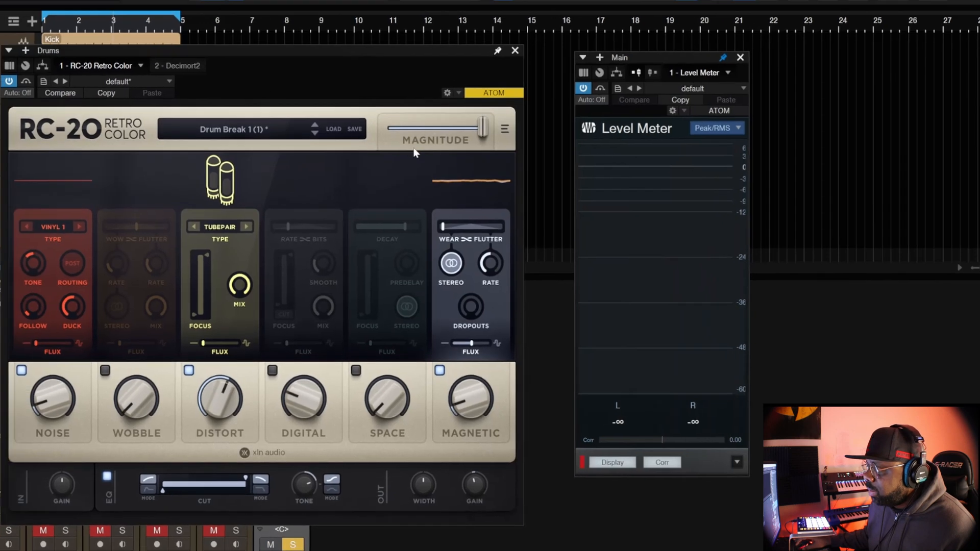
{"action": "key", "text": "space"}
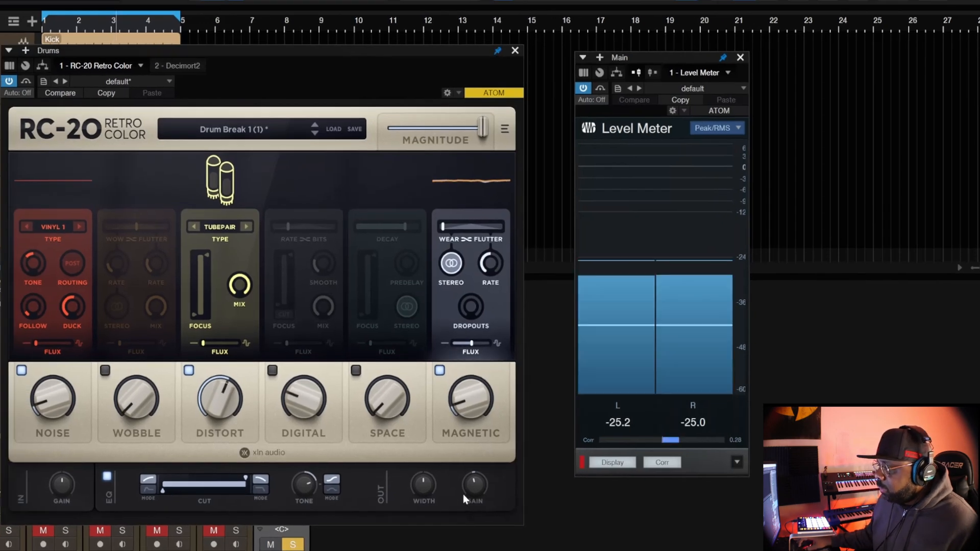
{"action": "left_click_drag", "start_coordinate": [475, 502], "coordinate": [472, 478]}
{"action": "mouse_move", "coordinate": [473, 484]}
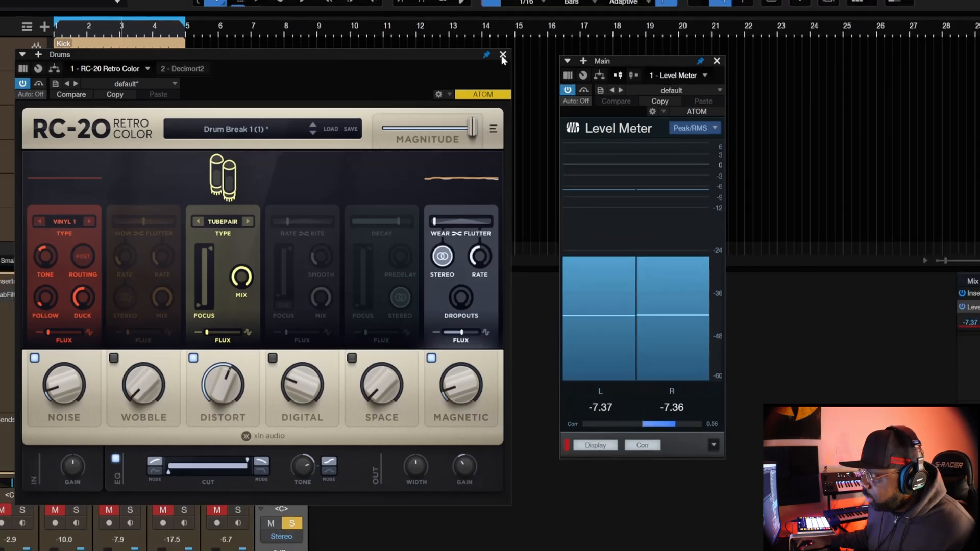
Close the RC-20 and Level Meter windows, unsolo the Kick, and collapse the PreSonus folder
{"action": "left_click", "coordinate": [514, 50]}
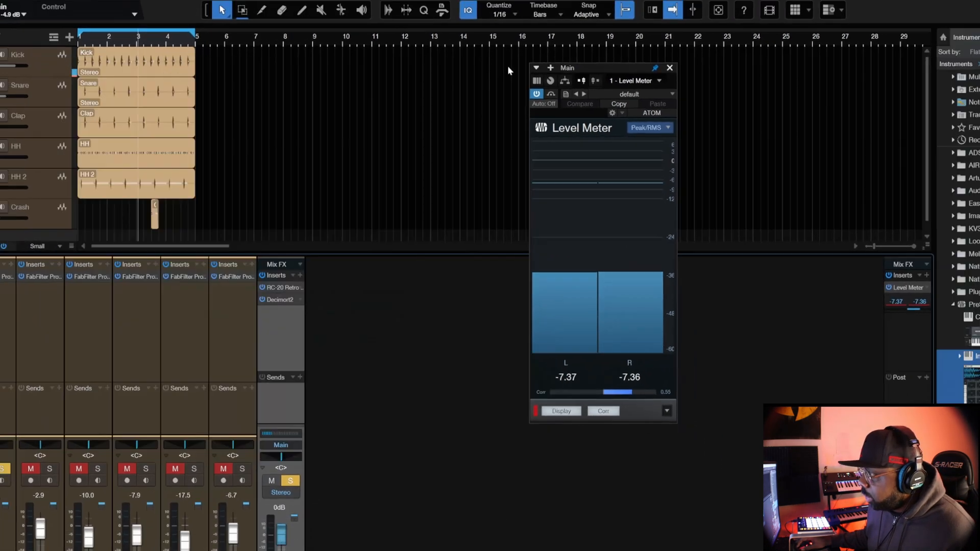
{"action": "left_click", "coordinate": [740, 57]}
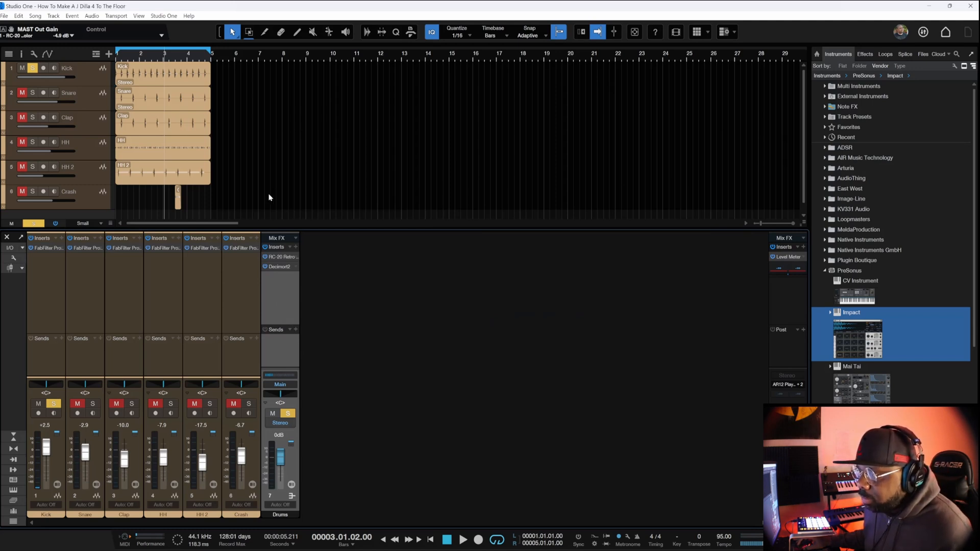
{"action": "scroll", "coordinate": [258, 179], "scroll_direction": "down", "scroll_amount": 1}
{"action": "scroll", "coordinate": [239, 193], "scroll_direction": "up", "scroll_amount": 2}
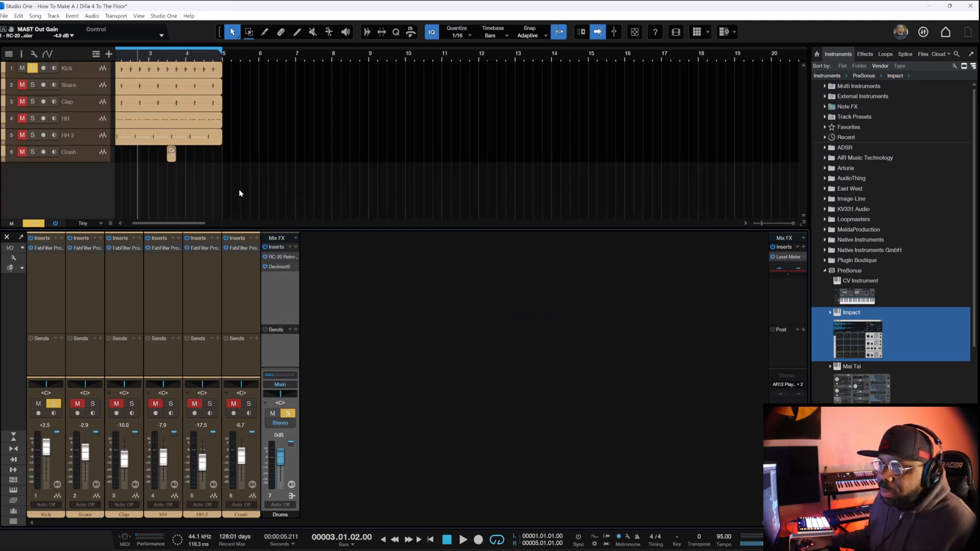
{"action": "left_click", "coordinate": [33, 68]}
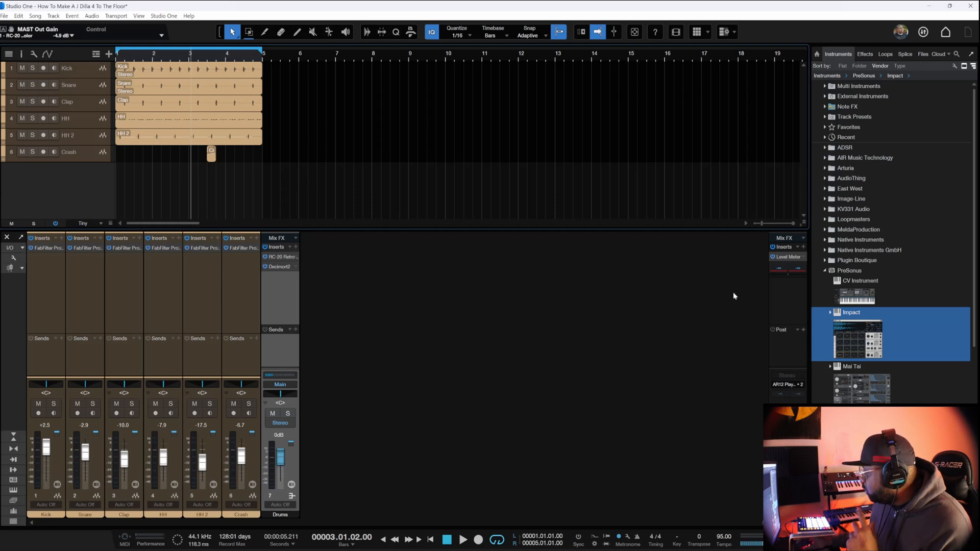
{"action": "left_click", "coordinate": [826, 271]}
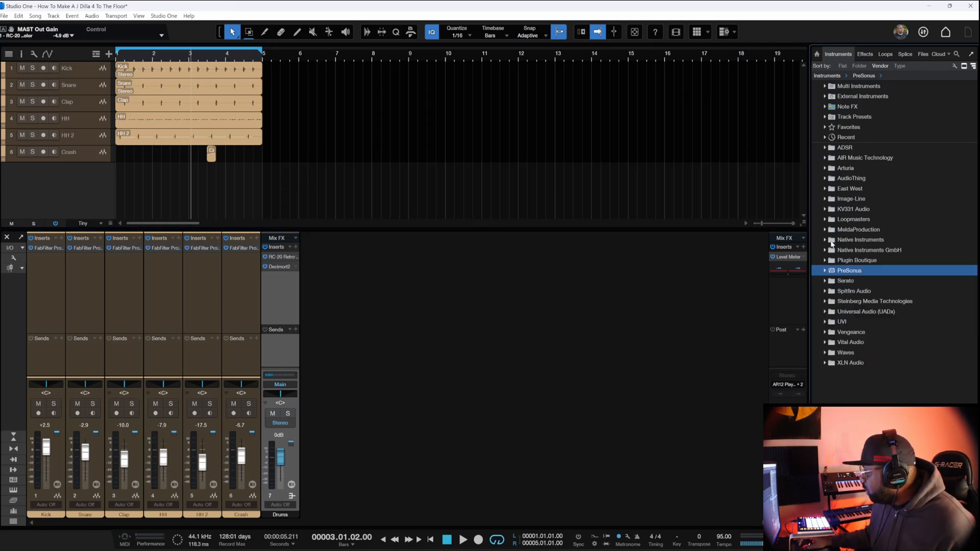
Load Arturia's Analog Lab V onto a new instrument track from the Arturia folder
{"action": "left_click", "coordinate": [825, 168]}
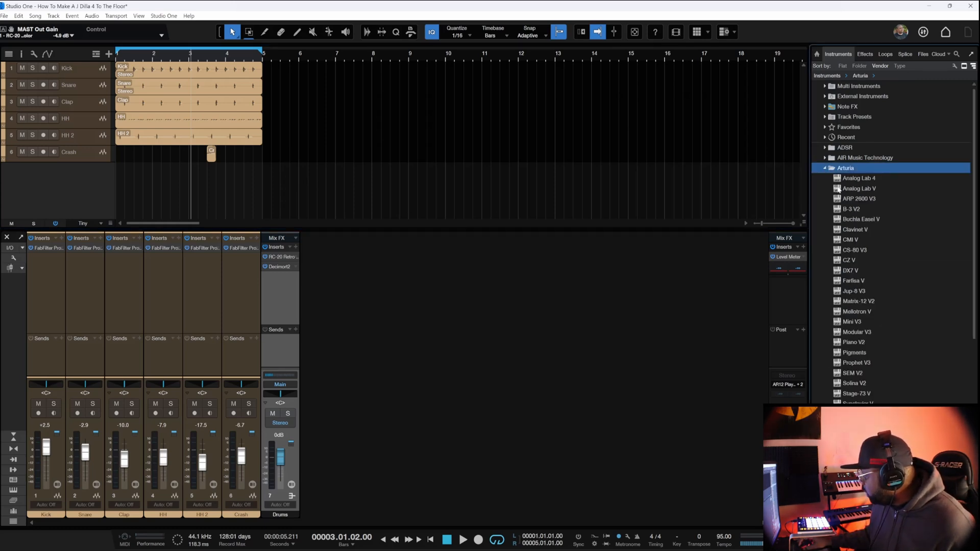
{"action": "left_click_drag", "start_coordinate": [838, 188], "coordinate": [97, 200]}
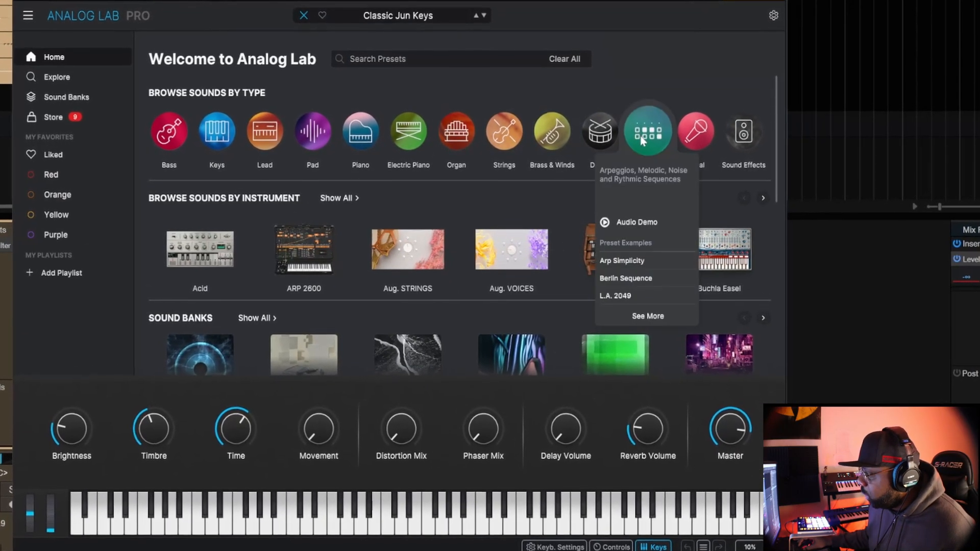
Browse the Sequence-type presets and audition the L.A. 2049 preset
{"action": "left_click", "coordinate": [643, 132]}
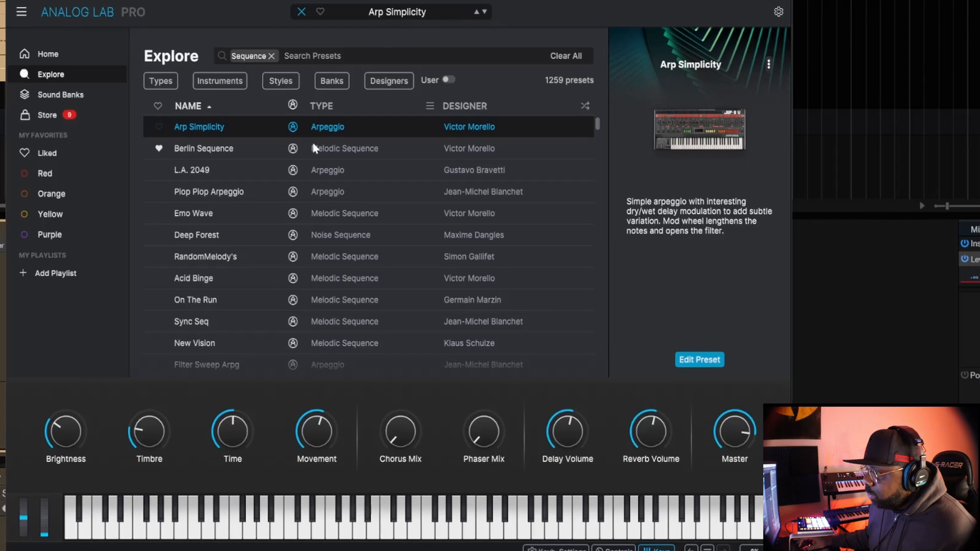
{"action": "left_click", "coordinate": [343, 171]}
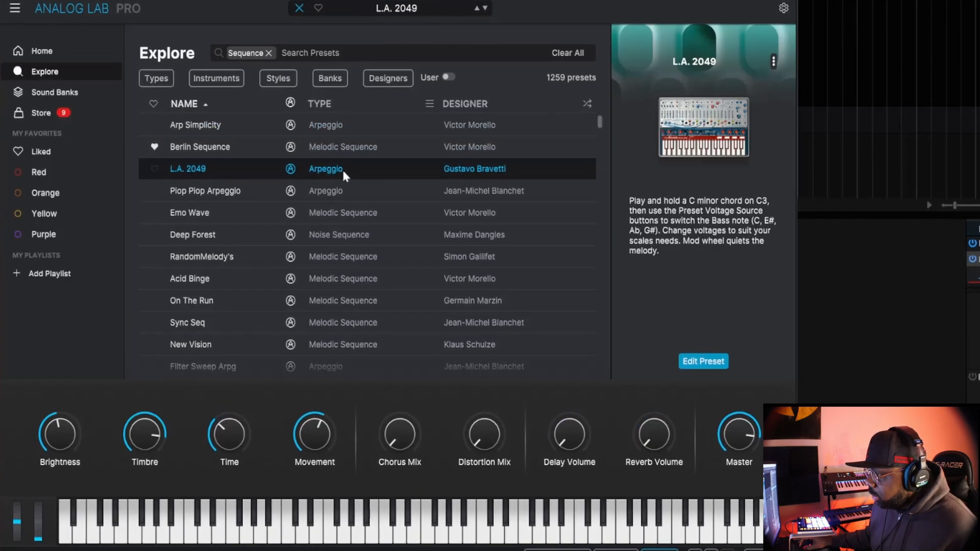
{"action": "right_click", "coordinate": [344, 174]}
{"action": "left_click", "coordinate": [331, 163]}
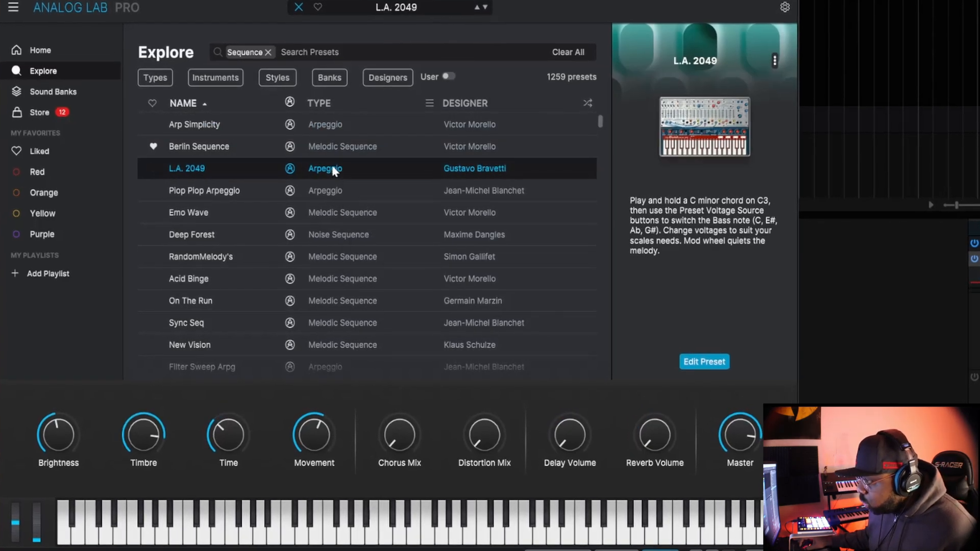
Filter presets by the Arpeggiated tag and scroll through the 343 results
{"action": "left_click", "coordinate": [278, 79]}
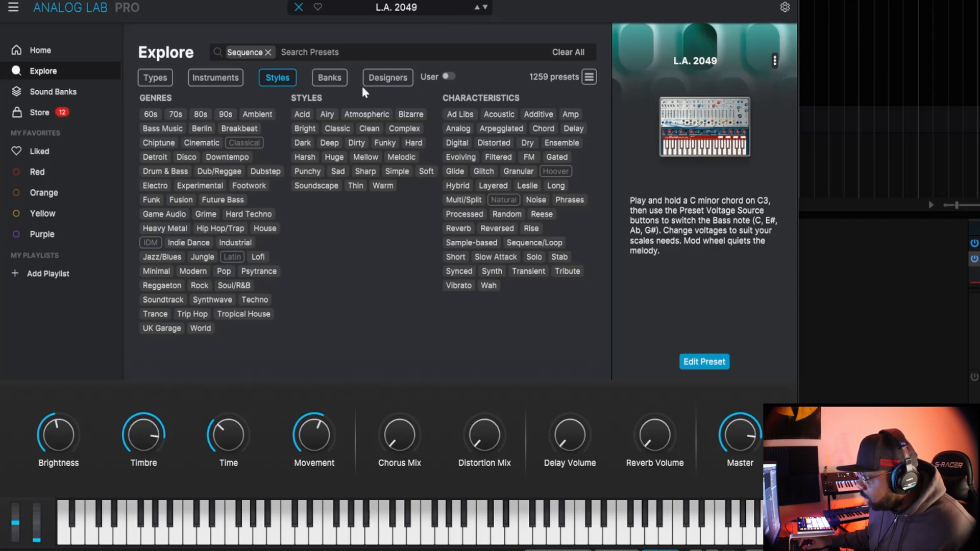
{"action": "left_click", "coordinate": [503, 128]}
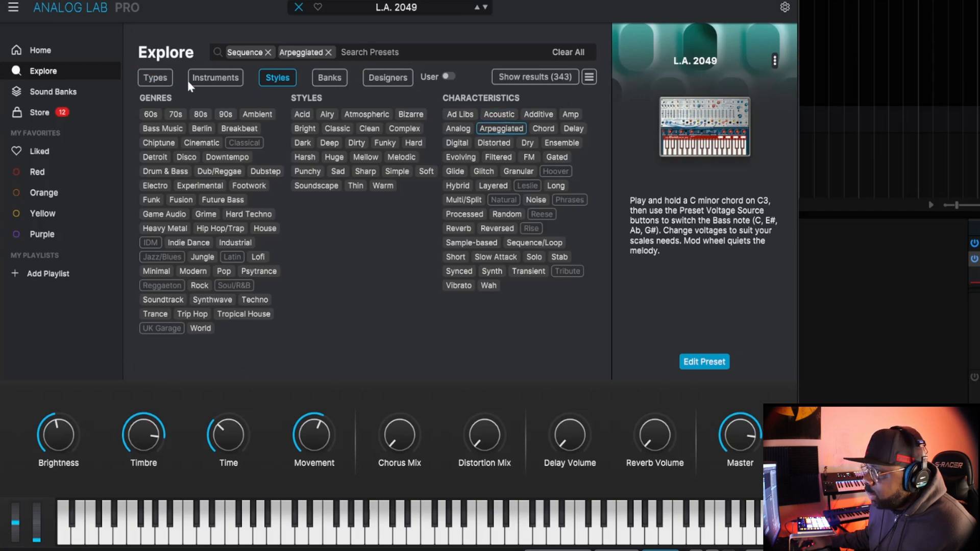
{"action": "left_click", "coordinate": [528, 75]}
{"action": "scroll", "coordinate": [356, 184], "scroll_direction": "down", "scroll_amount": 5}
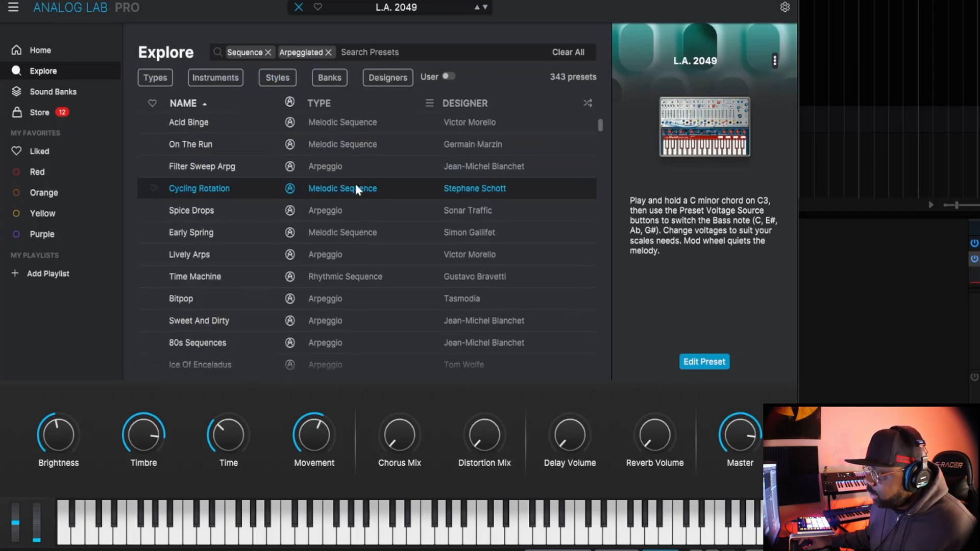
{"action": "scroll", "coordinate": [356, 182], "scroll_direction": "up", "scroll_amount": 5}
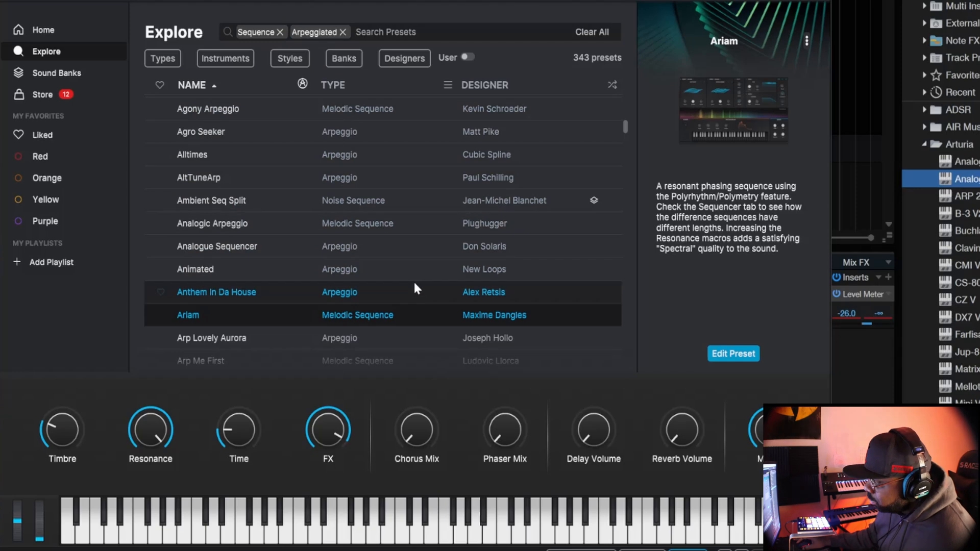
{"action": "scroll", "coordinate": [416, 286], "scroll_direction": "down", "scroll_amount": 3}
{"action": "scroll", "coordinate": [416, 288], "scroll_direction": "down", "scroll_amount": 2}
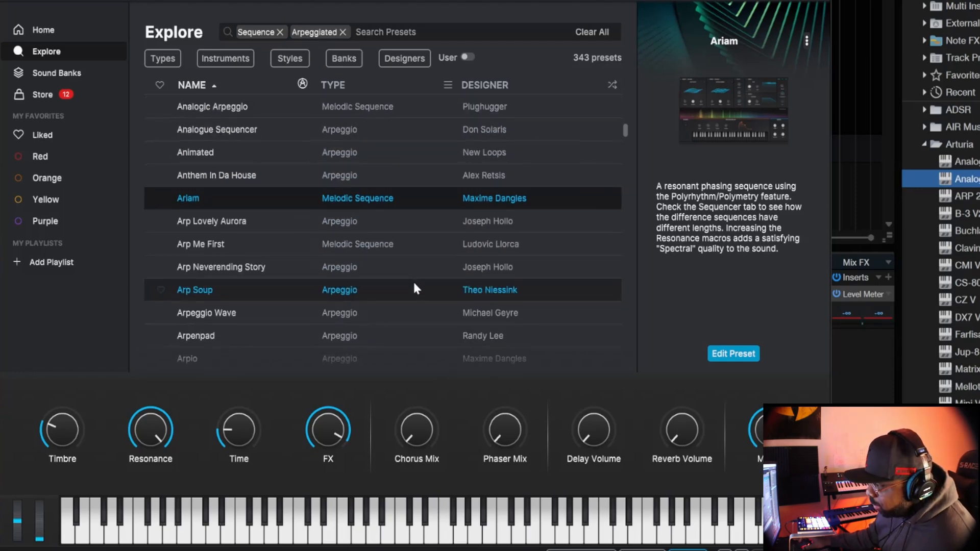
{"action": "scroll", "coordinate": [416, 288], "scroll_direction": "up", "scroll_amount": 4}
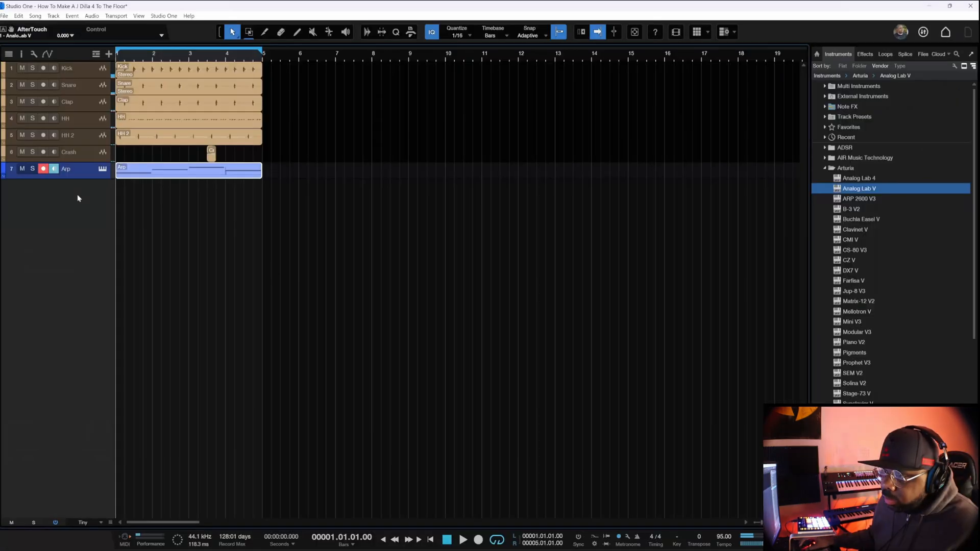
Transform the Arp instrument track to an audio track, play it back, and show the mixer
{"action": "right_click", "coordinate": [78, 170]}
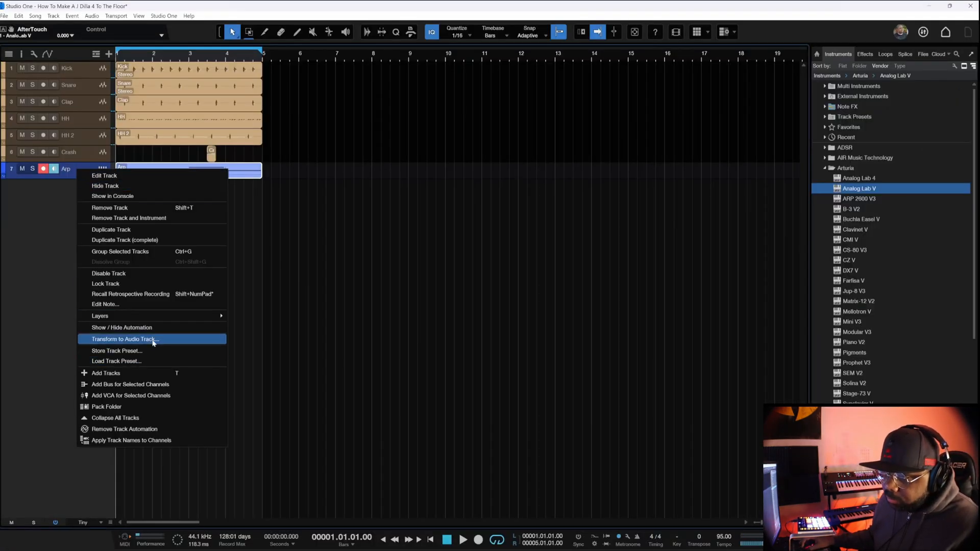
{"action": "left_click", "coordinate": [210, 340]}
{"action": "left_click", "coordinate": [342, 247]}
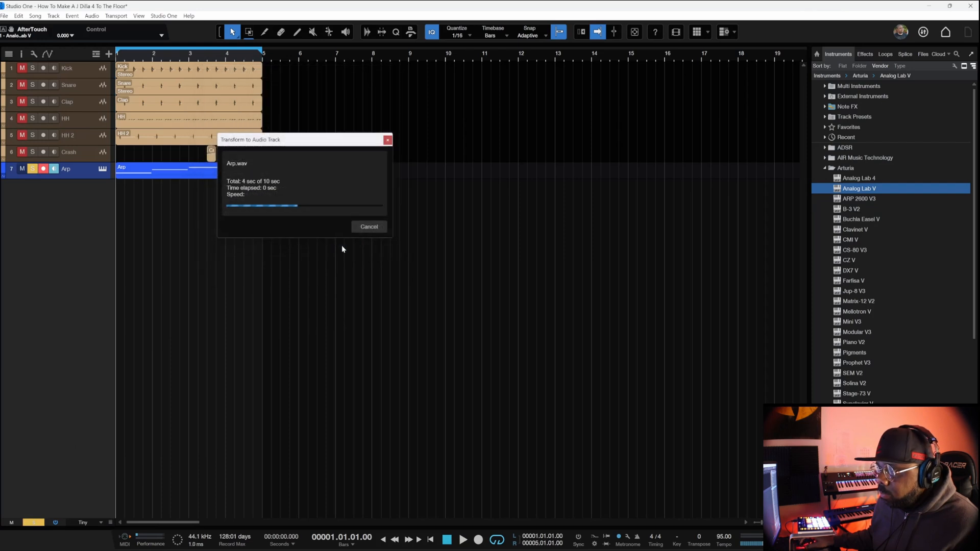
{"action": "key", "text": "space"}
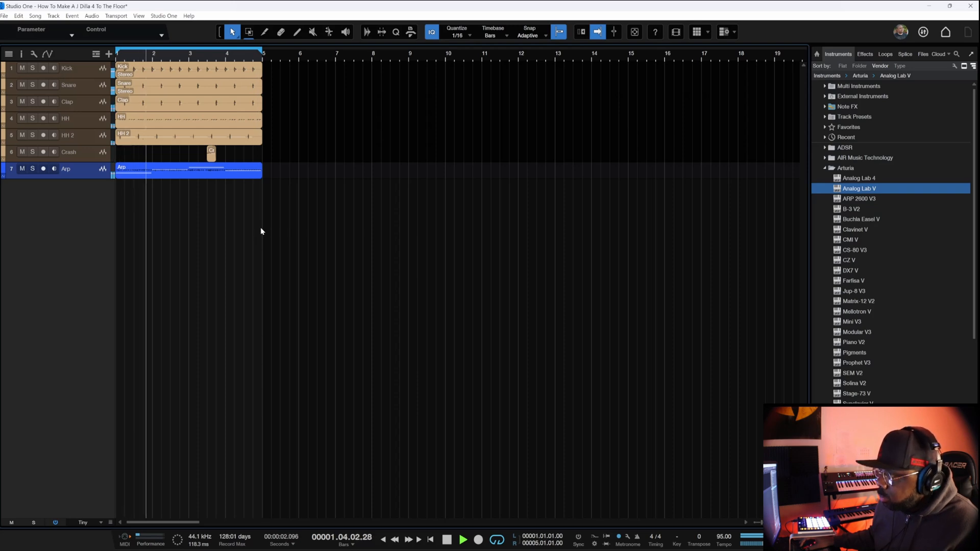
{"action": "key", "text": "space"}
{"action": "key", "text": "F3"}
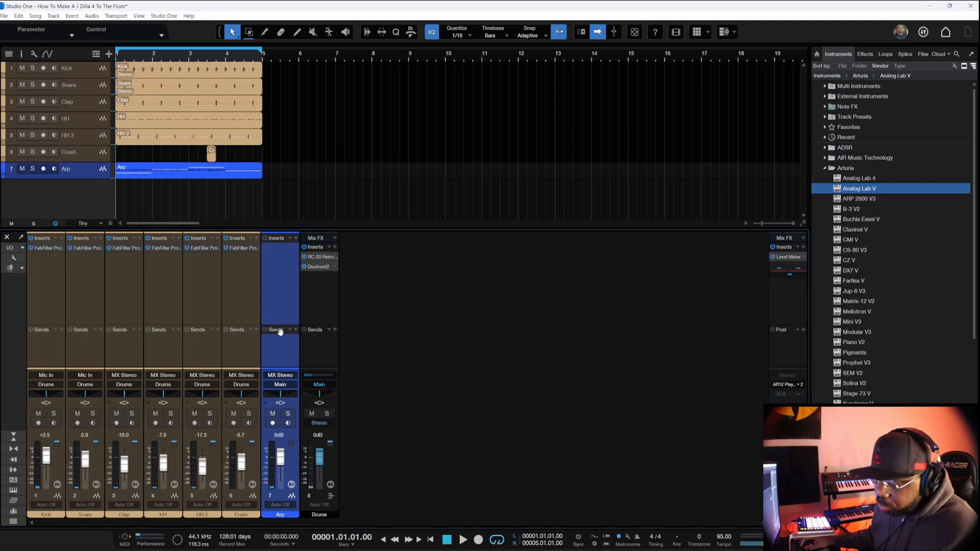
Solo Arp during playback, set its fader to about -8.3 dB, then unsolo it
{"action": "key", "text": "space"}
{"action": "left_click", "coordinate": [287, 413]}
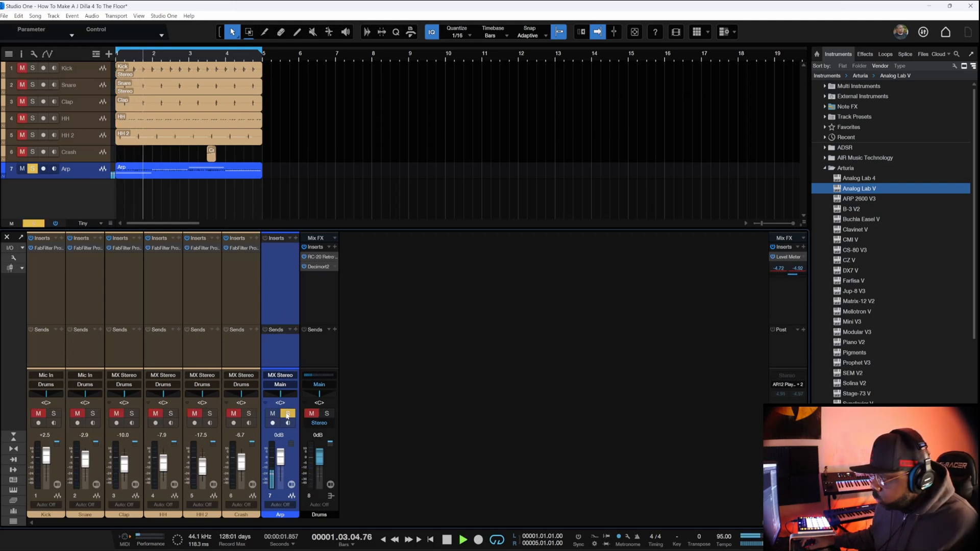
{"action": "left_click_drag", "start_coordinate": [280, 455], "coordinate": [281, 459]}
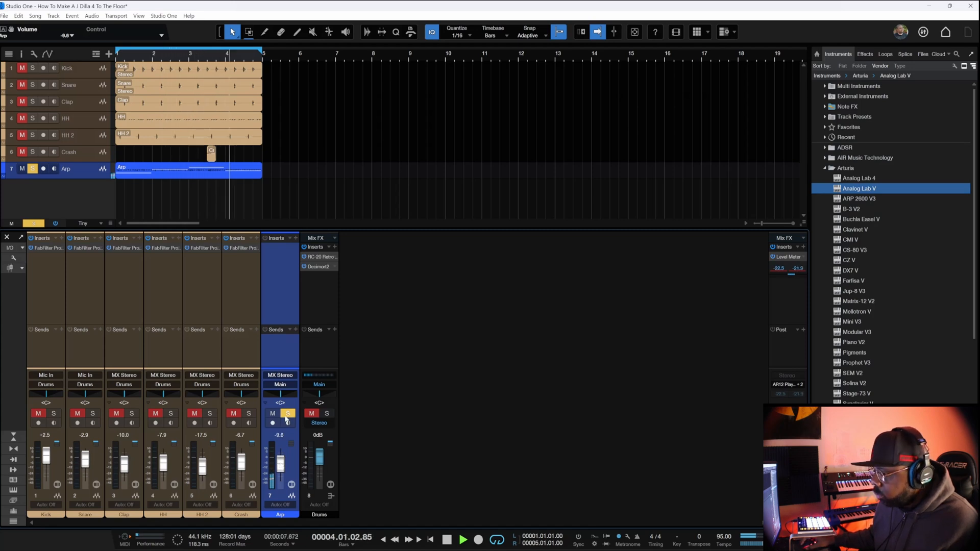
{"action": "left_click", "coordinate": [287, 413]}
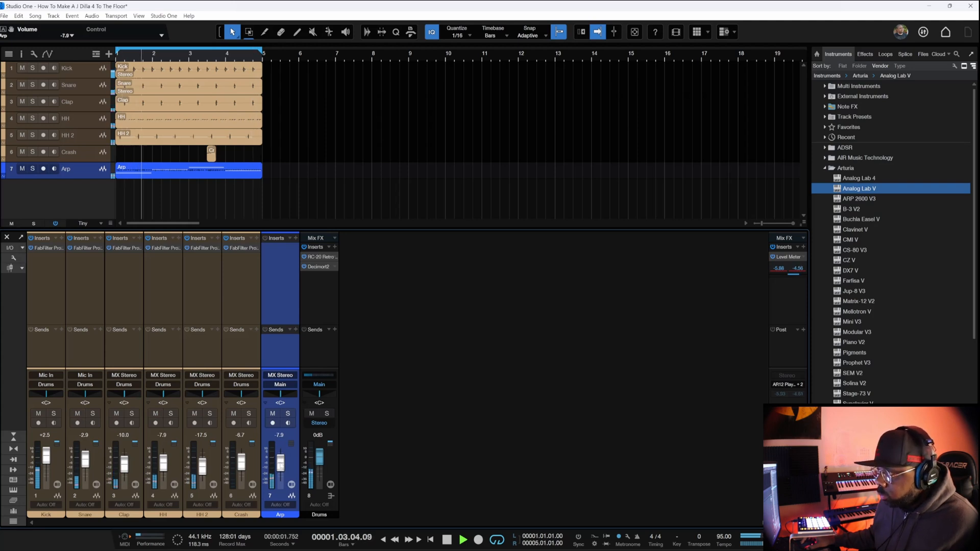
{"action": "left_click_drag", "start_coordinate": [281, 466], "coordinate": [280, 464]}
{"action": "key", "text": "space"}
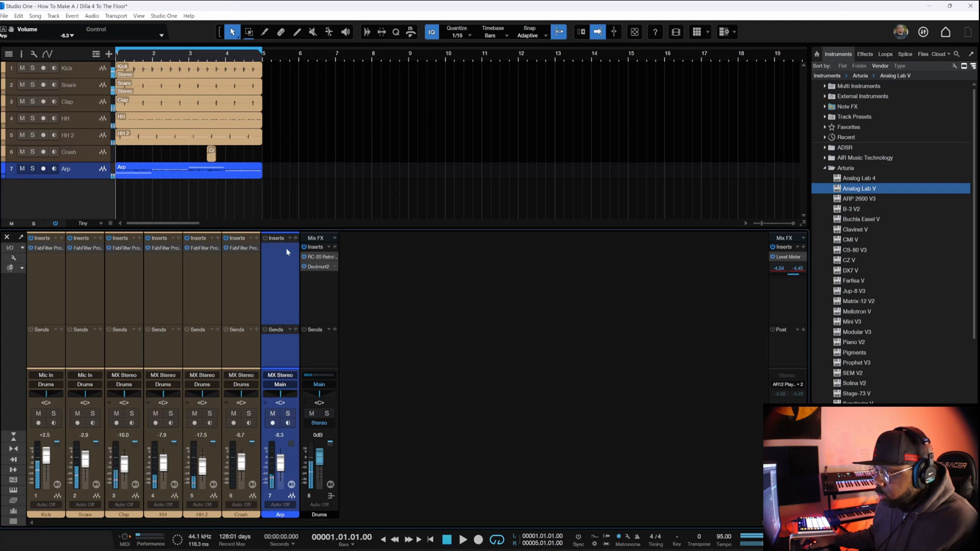
Insert TR5 Saturator X on the Arp channel, found by searching 'sat'
{"action": "left_click", "coordinate": [295, 237]}
{"action": "type", "text": "sat"}
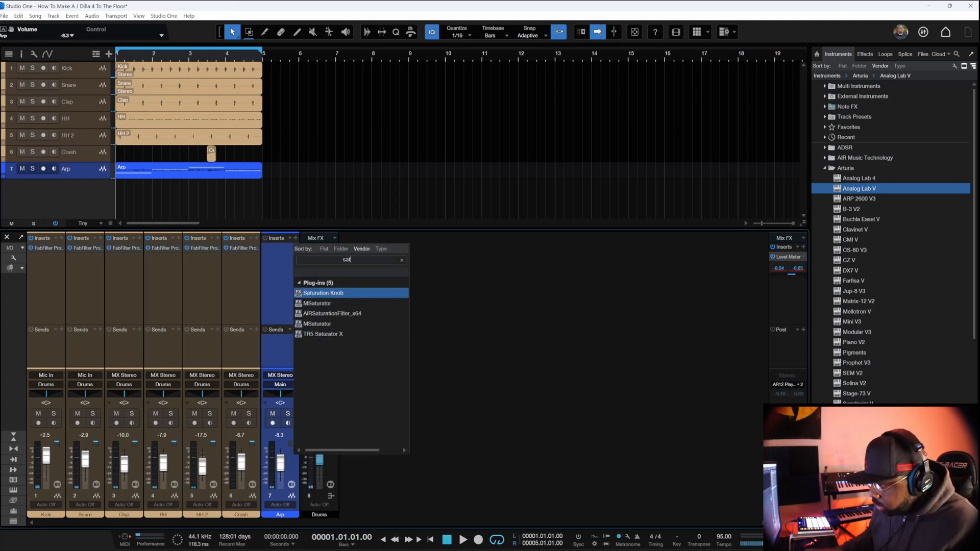
{"action": "left_click", "coordinate": [336, 335]}
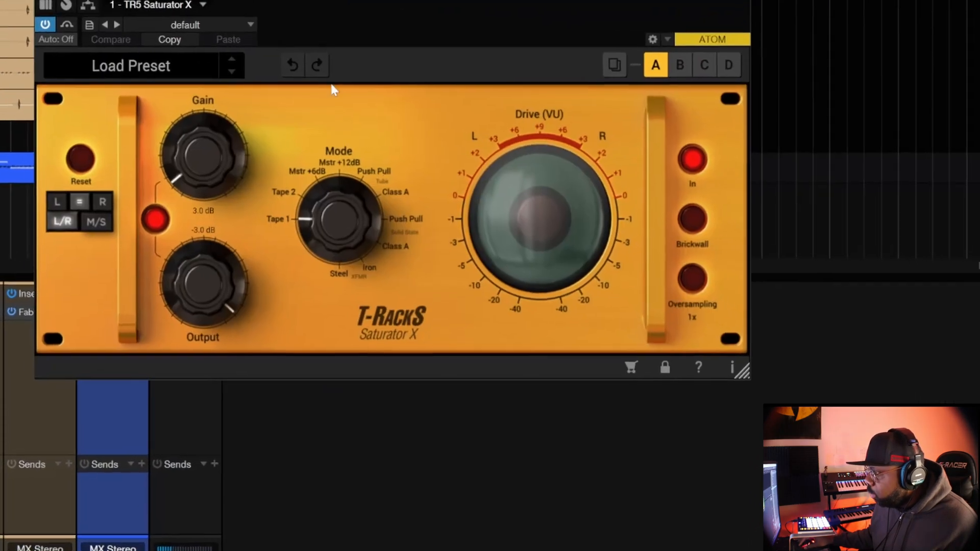
Drive the saturator to about 11 dB gain with 2x oversampling and a different mode
{"action": "mouse_move", "coordinate": [194, 162]}
{"action": "left_mouse_down"}
{"action": "mouse_move", "coordinate": [194, 91]}
{"action": "mouse_move", "coordinate": [180, 118]}
{"action": "mouse_move", "coordinate": [182, 174]}
{"action": "left_mouse_up"}
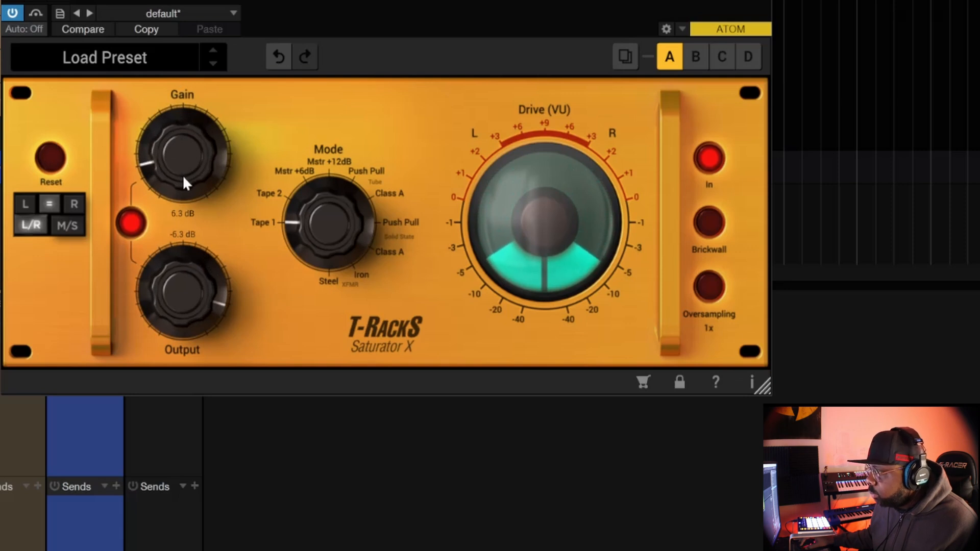
{"action": "left_click", "coordinate": [707, 285]}
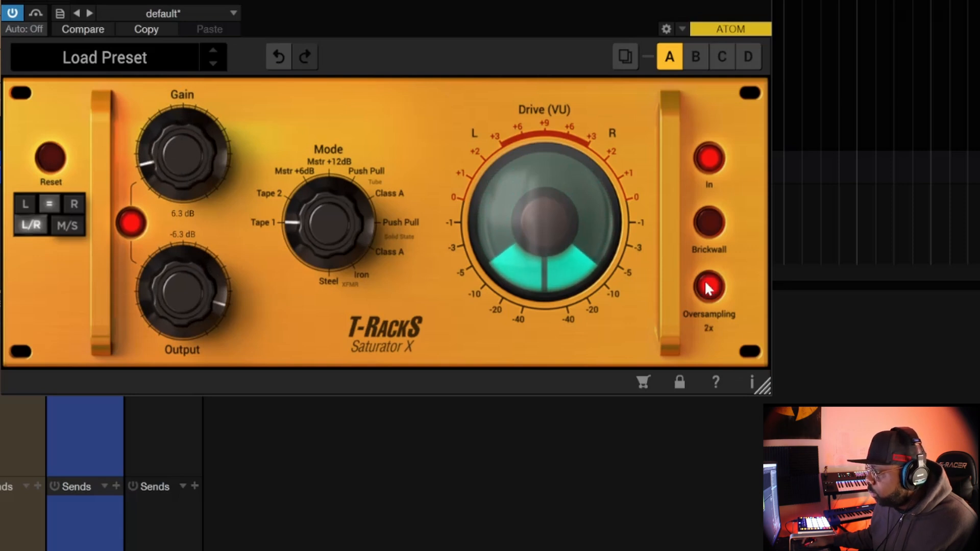
{"action": "left_click_drag", "start_coordinate": [347, 225], "coordinate": [328, 114]}
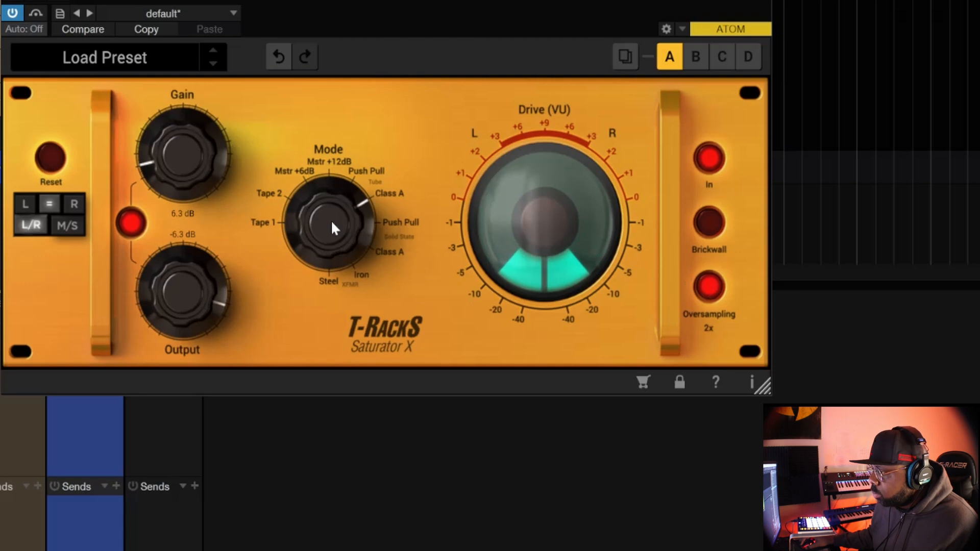
{"action": "left_click_drag", "start_coordinate": [163, 149], "coordinate": [162, 125]}
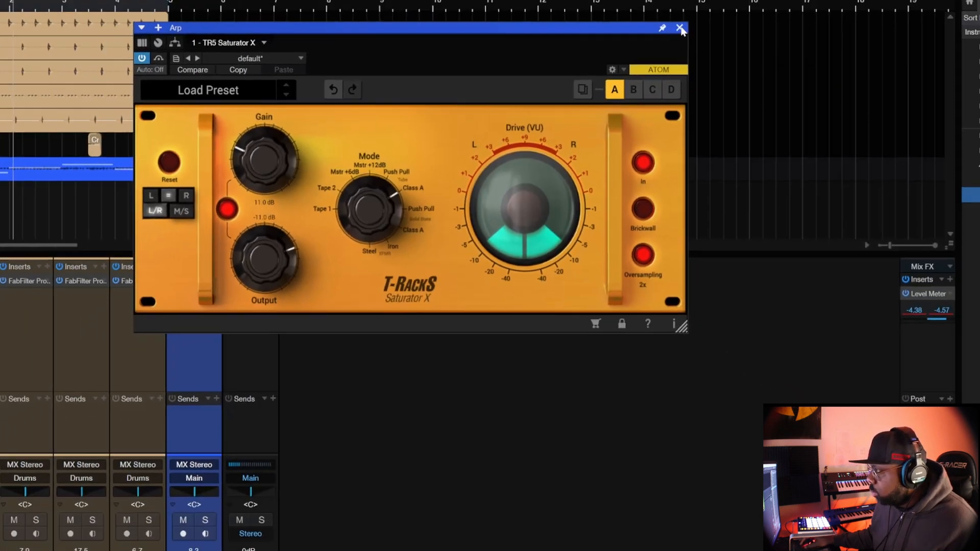
{"action": "left_click", "coordinate": [680, 28]}
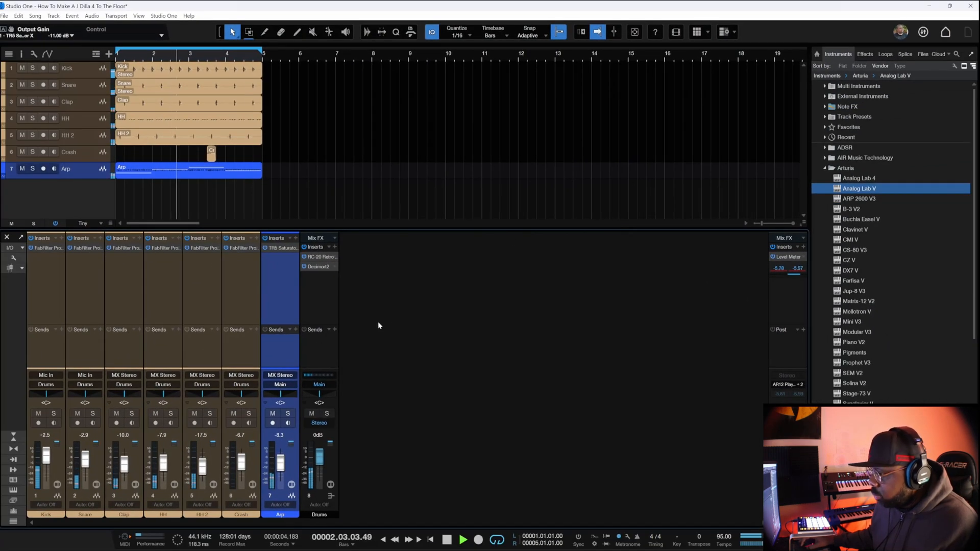
Add FabFilter Pro-Q 2 after the saturator on the Arp channel, searched as 'fa'
{"action": "key", "text": "space"}
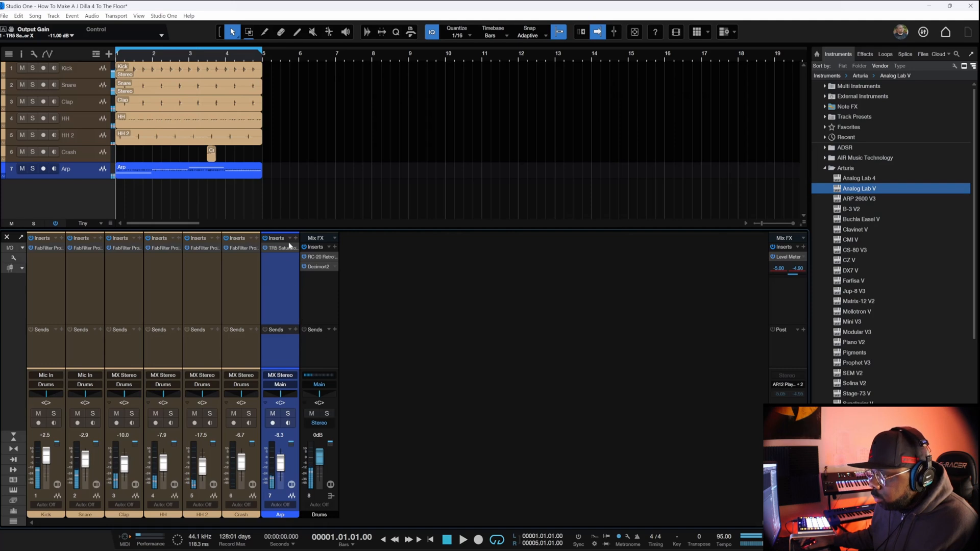
{"action": "left_click", "coordinate": [295, 238]}
{"action": "type", "text": "fa"}
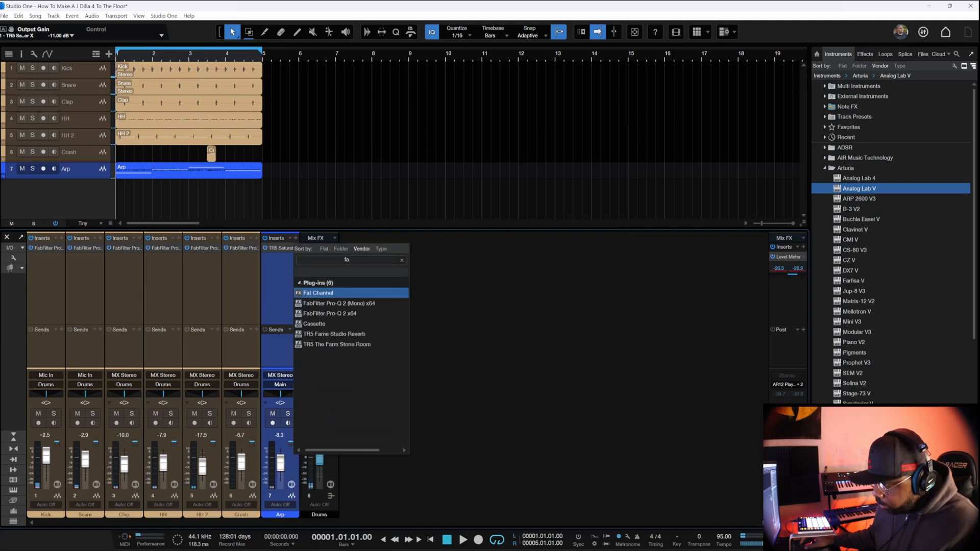
{"action": "left_click", "coordinate": [368, 314]}
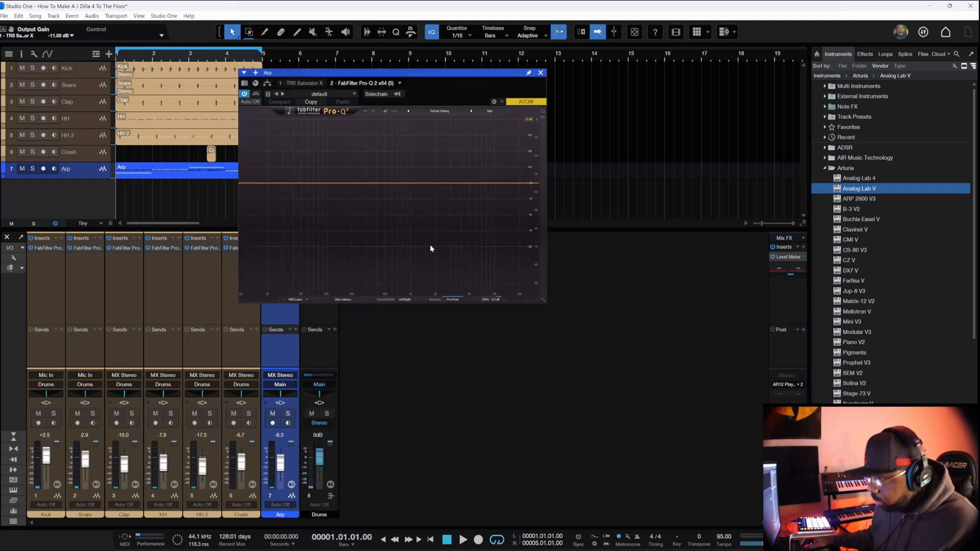
Apply the S2S Bandpass EQ preset in Pro-Q 2 while the Arp plays
{"action": "left_click", "coordinate": [426, 110]}
{"action": "left_click", "coordinate": [438, 76]}
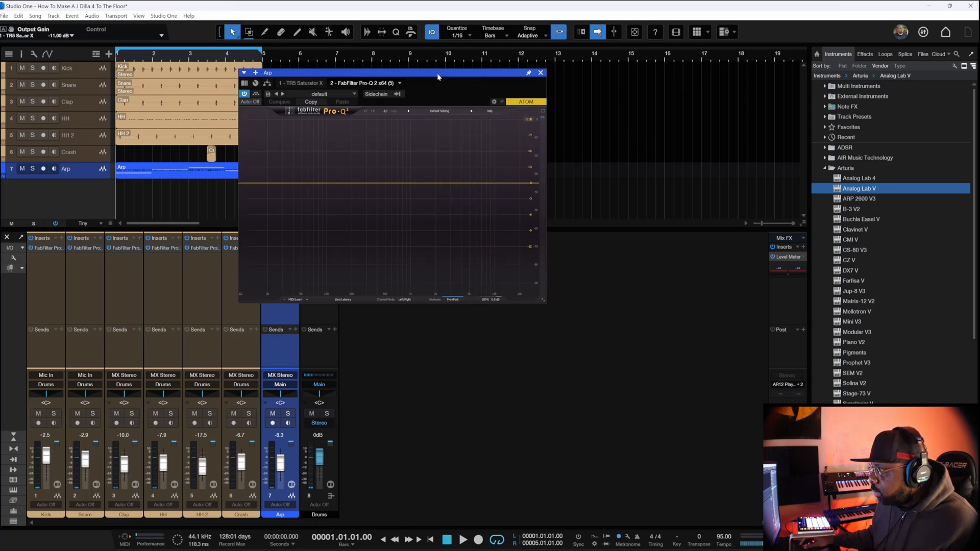
{"action": "key", "text": "space"}
{"action": "left_click", "coordinate": [439, 110]}
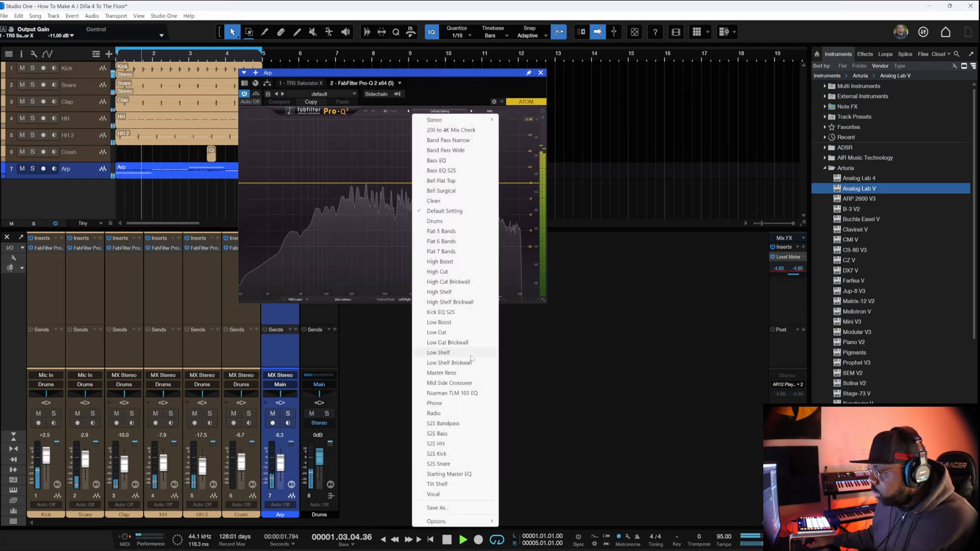
{"action": "left_click", "coordinate": [449, 424]}
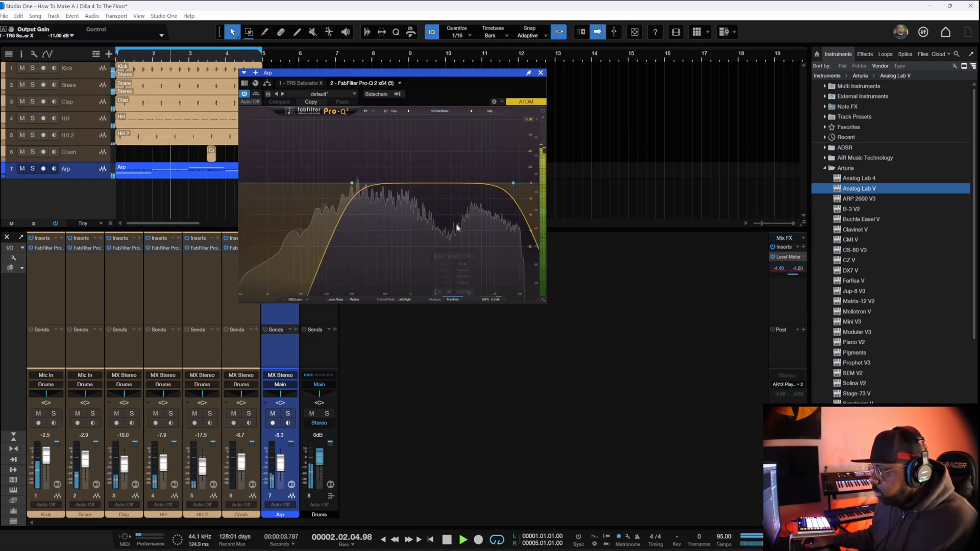
{"action": "left_click", "coordinate": [540, 72]}
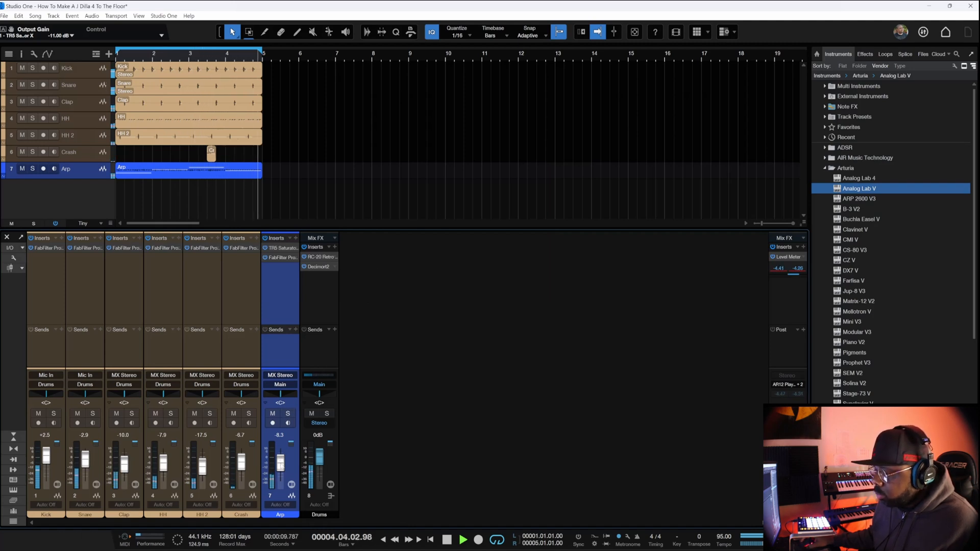
Nudge the Arp fader down slightly and stop playback
{"action": "left_click_drag", "start_coordinate": [281, 466], "coordinate": [281, 466]}
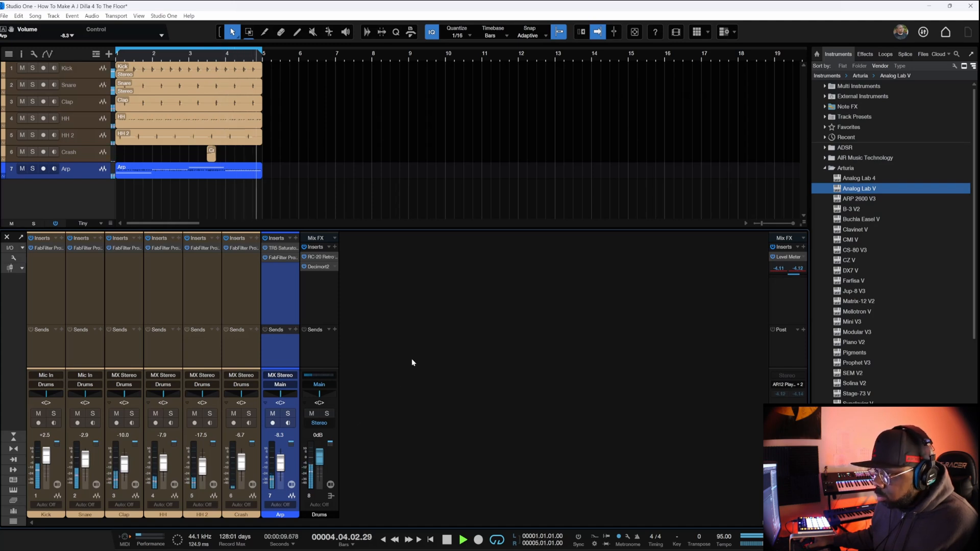
{"action": "key", "text": "space"}
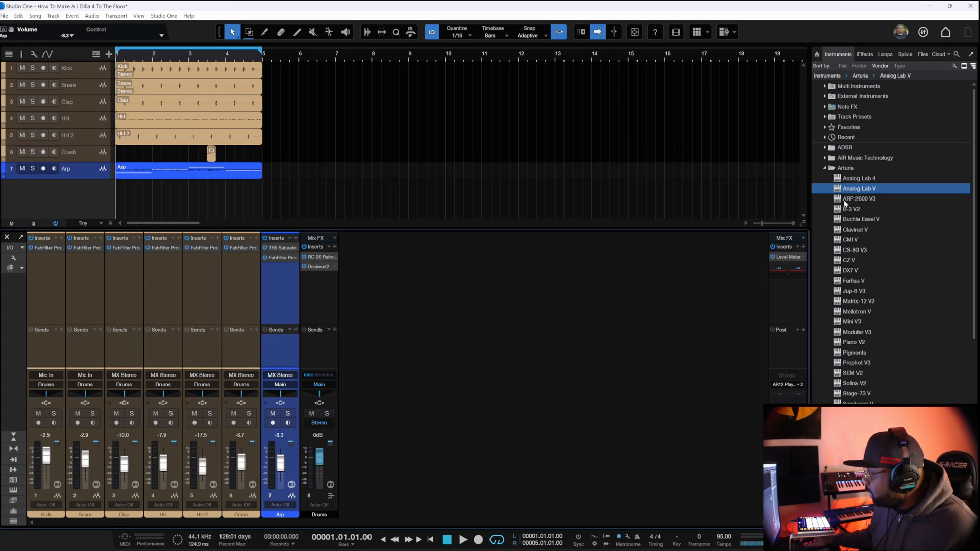
Drag Analog Lab V from the Arturia folder into the arrangement as a new instrument track
{"action": "left_click_drag", "start_coordinate": [838, 190], "coordinate": [306, 186]}
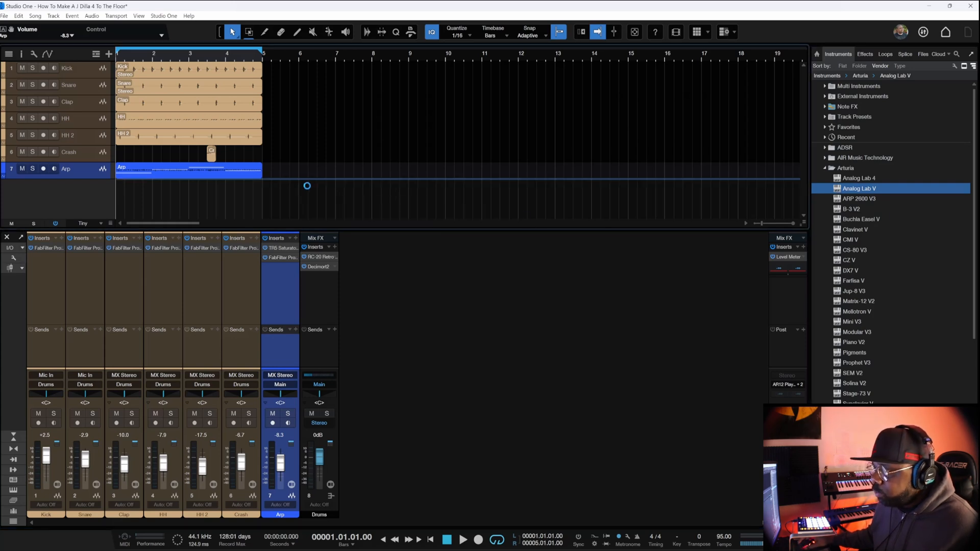
Audition Analog Lab's Keys presets and settle on the Soda Beach preset
{"action": "left_click_drag", "start_coordinate": [494, 38], "coordinate": [330, 46]}
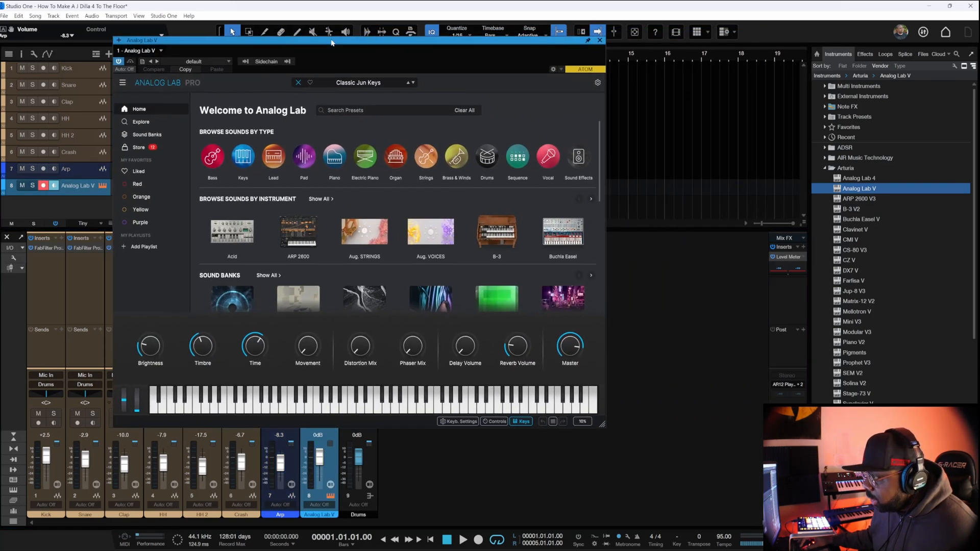
{"action": "mouse_move", "coordinate": [244, 160]}
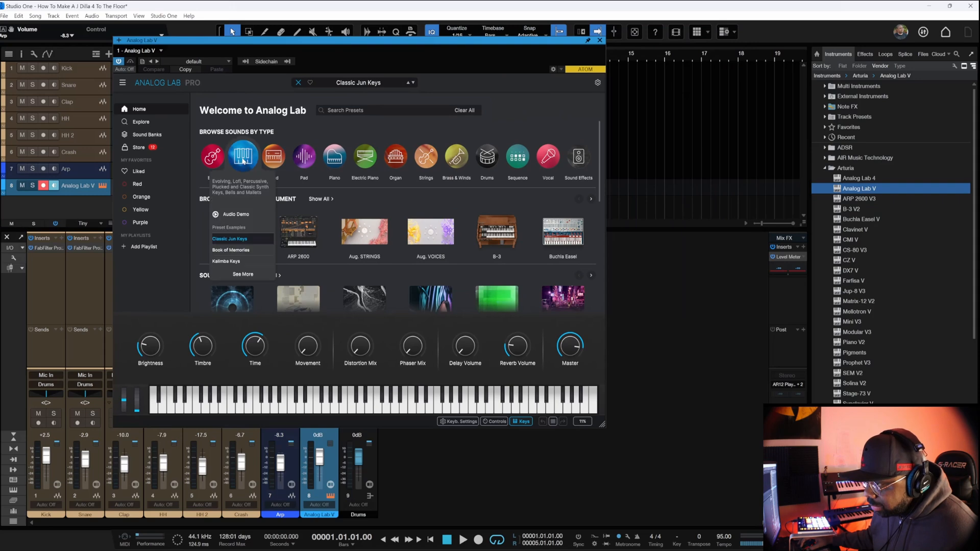
{"action": "left_click", "coordinate": [230, 249]}
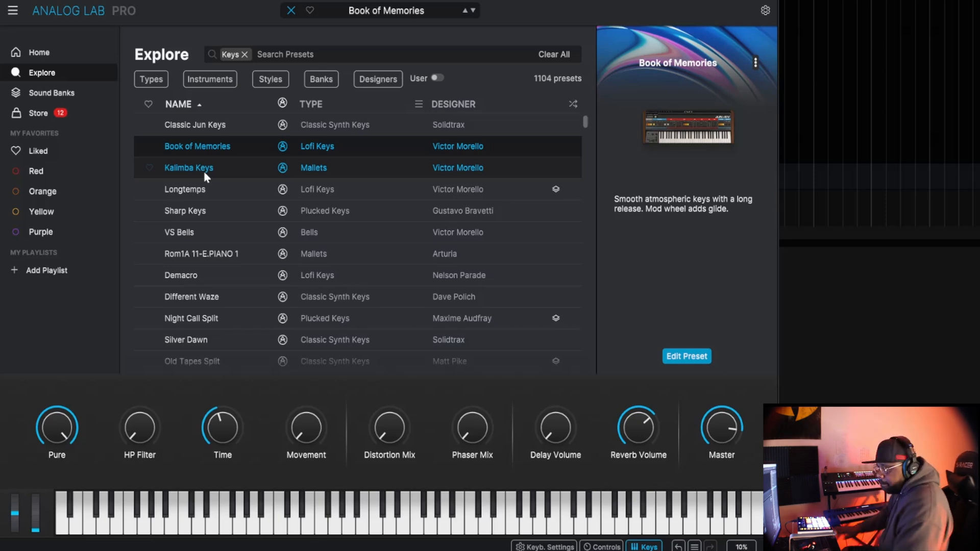
{"action": "left_click", "coordinate": [210, 186]}
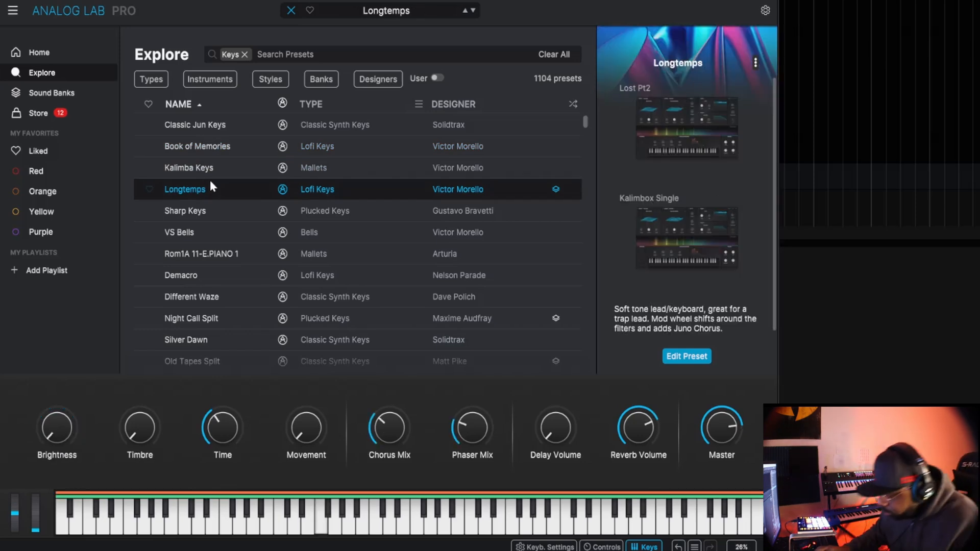
{"action": "key", "text": "Down"}
{"action": "key", "text": "Down"}
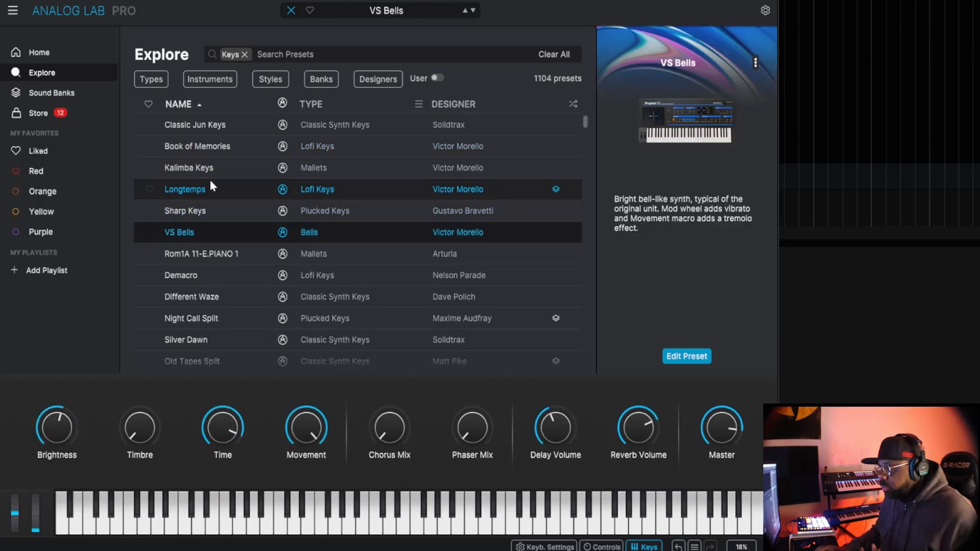
{"action": "key", "text": "Down"}
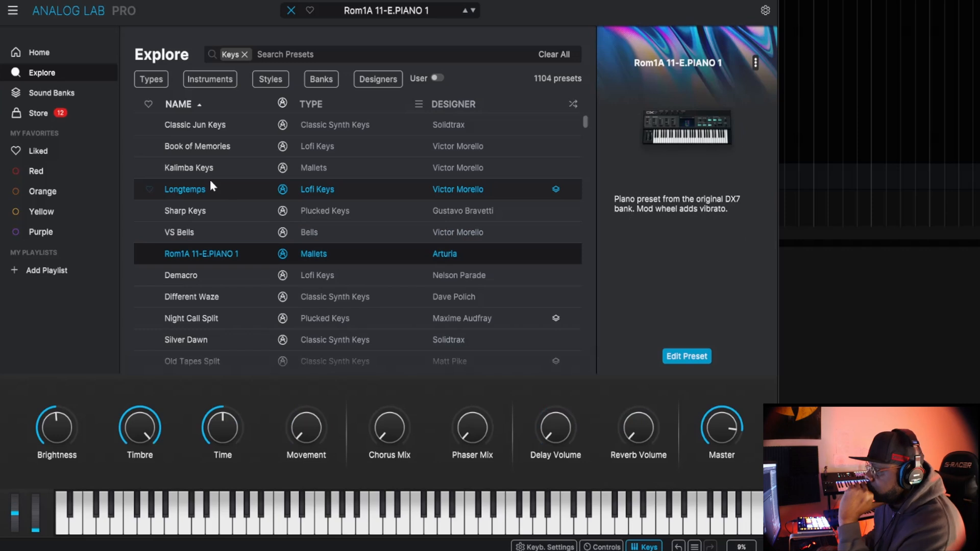
{"action": "key", "text": "Down"}
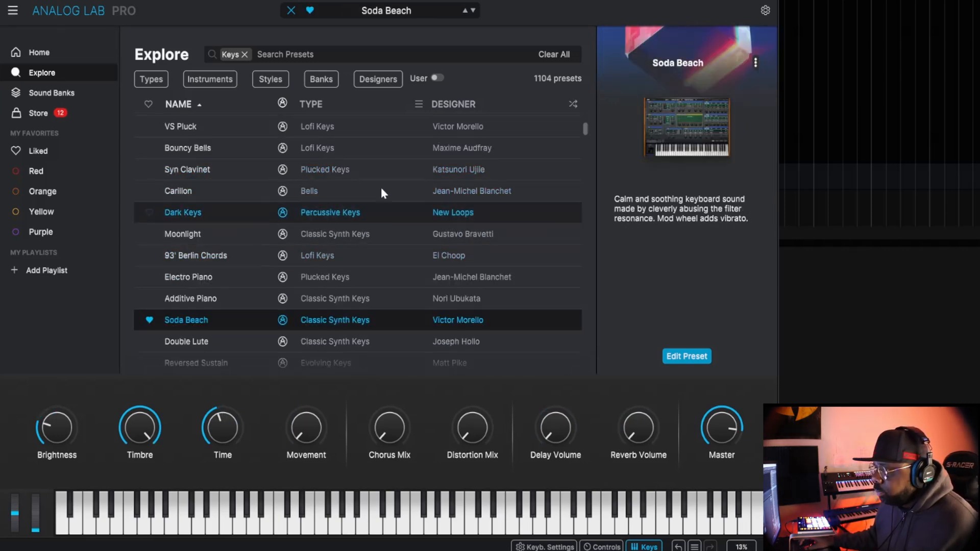
{"action": "mouse_move", "coordinate": [680, 164]}
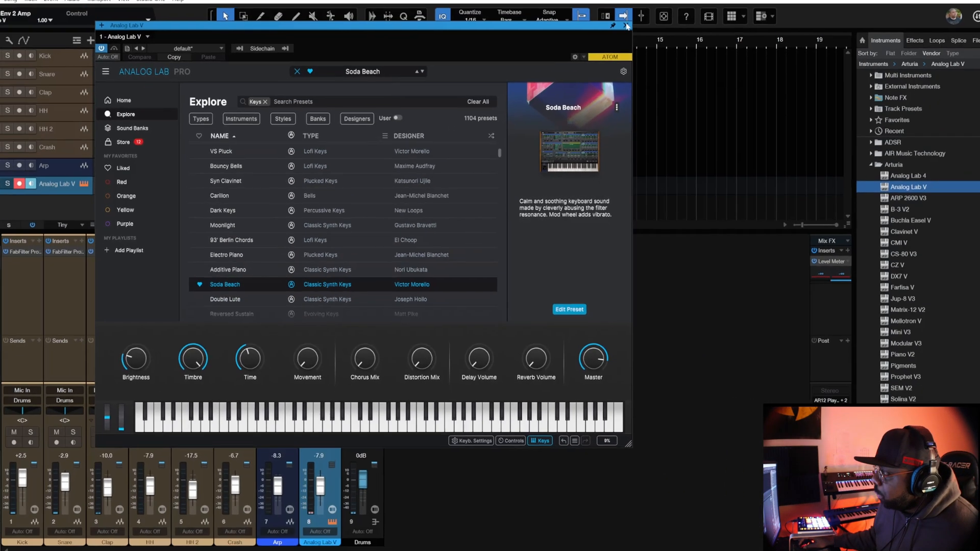
{"action": "left_click", "coordinate": [600, 42]}
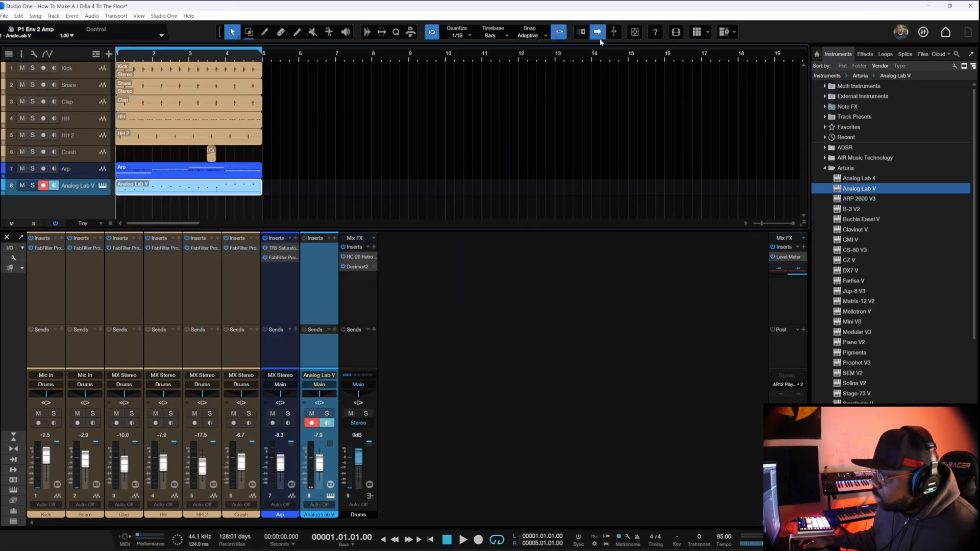
Review the Analog Lab V part's notes in the piano roll during playback
{"action": "double_click", "coordinate": [222, 194]}
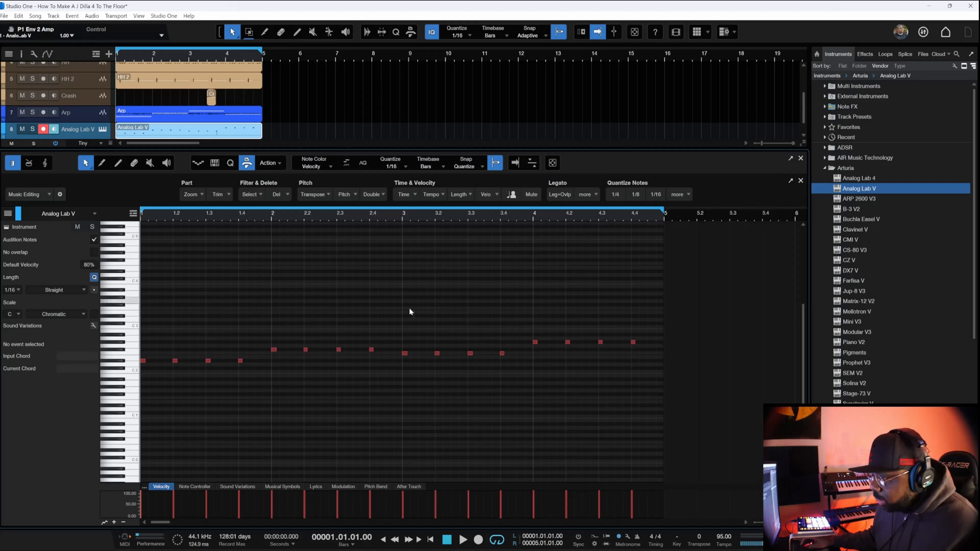
{"action": "key", "text": "space"}
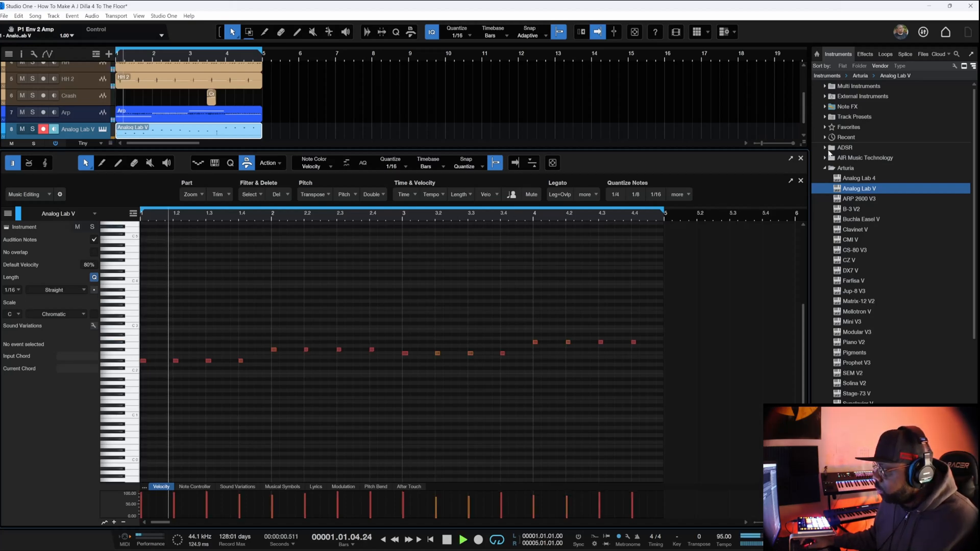
{"action": "left_click", "coordinate": [800, 159]}
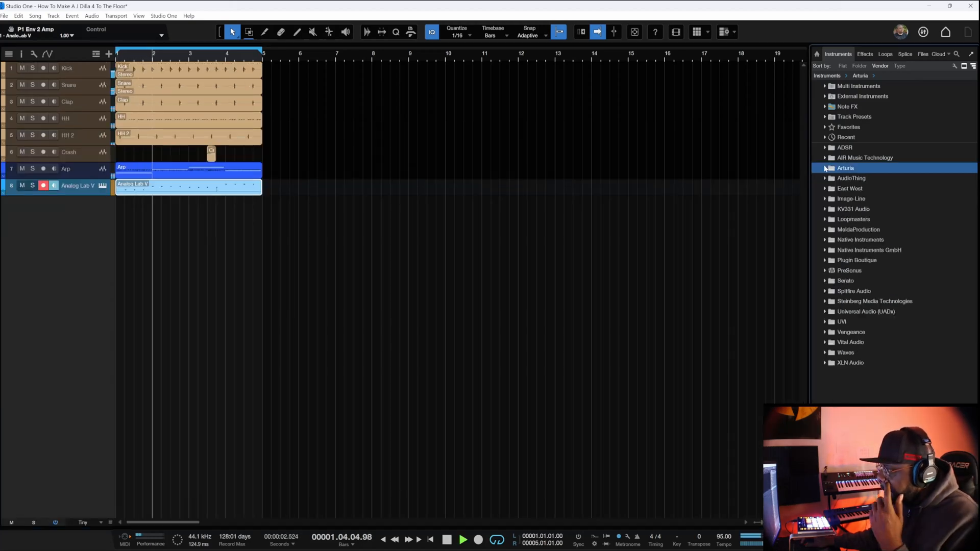
Rename the Analog Lab V track to 'Keys'
{"action": "left_click", "coordinate": [824, 168]}
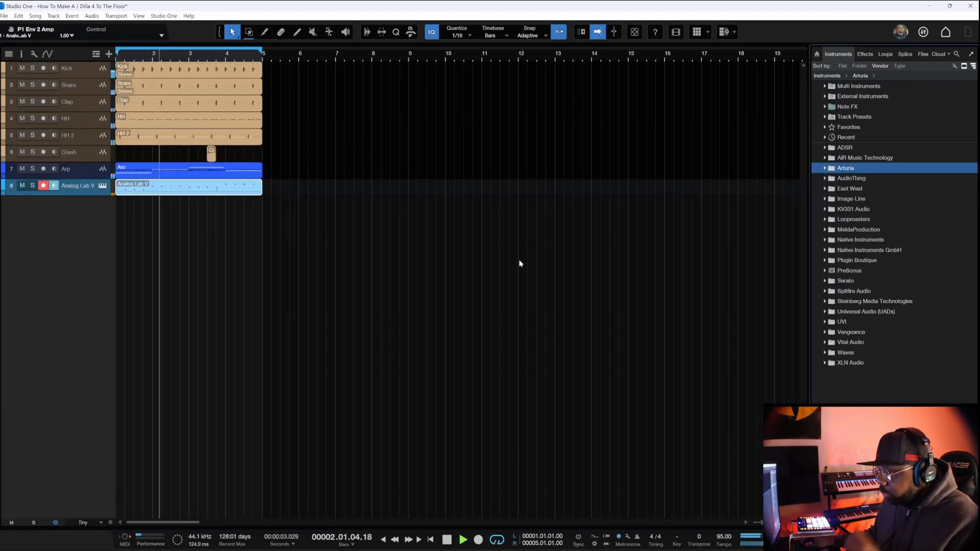
{"action": "double_click", "coordinate": [76, 184]}
{"action": "type", "text": "Keys"}
{"action": "key", "text": "Return"}
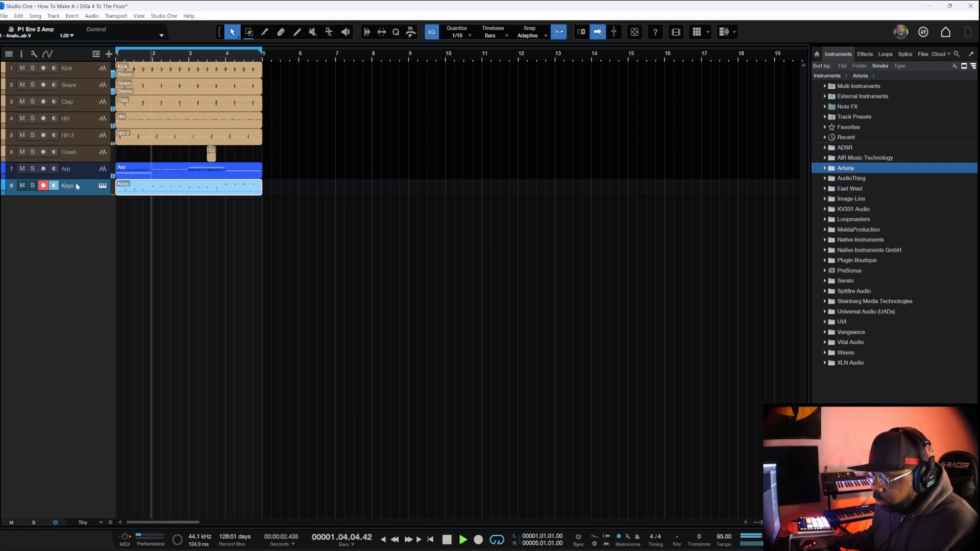
Stop playback and list the Arturia instruments in the Instruments browser
{"action": "key", "text": "space"}
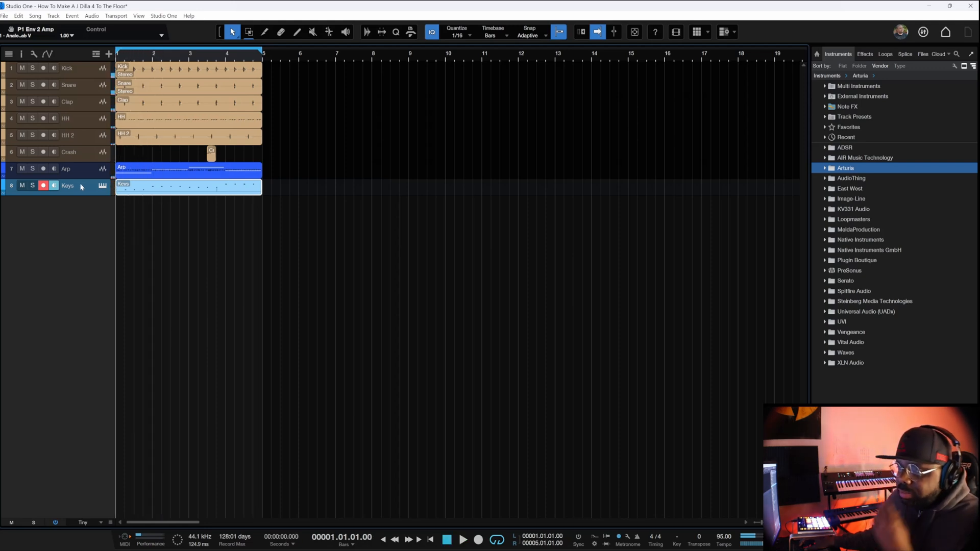
{"action": "left_click", "coordinate": [825, 168]}
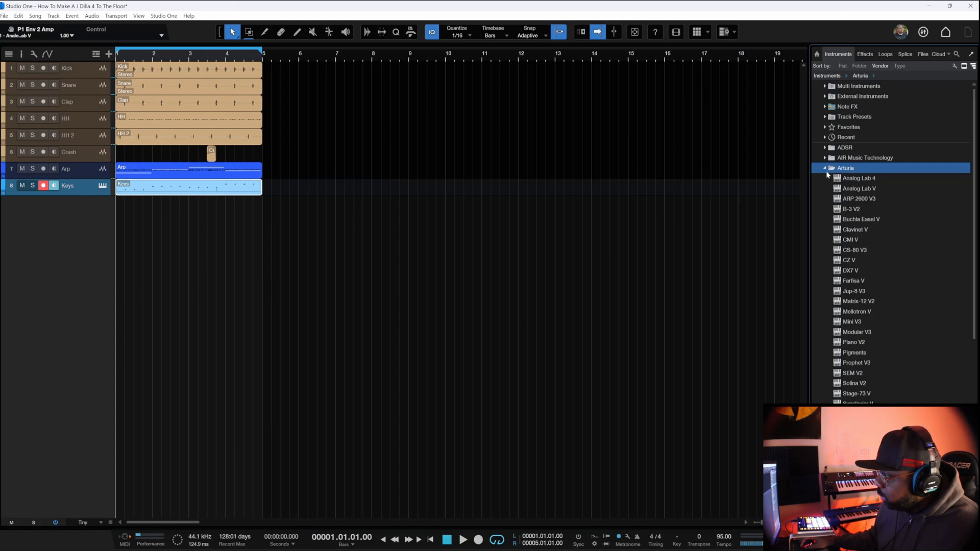
{"action": "scroll", "coordinate": [855, 252], "scroll_direction": "down", "scroll_amount": 2}
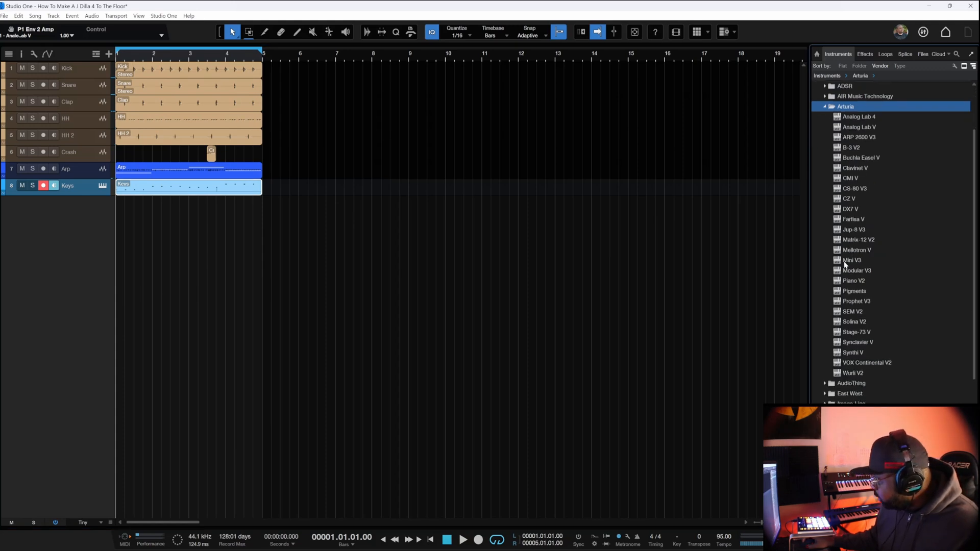
Add a Mini V3 instrument track and copy the Keys part onto it
{"action": "left_click_drag", "start_coordinate": [837, 261], "coordinate": [255, 280]}
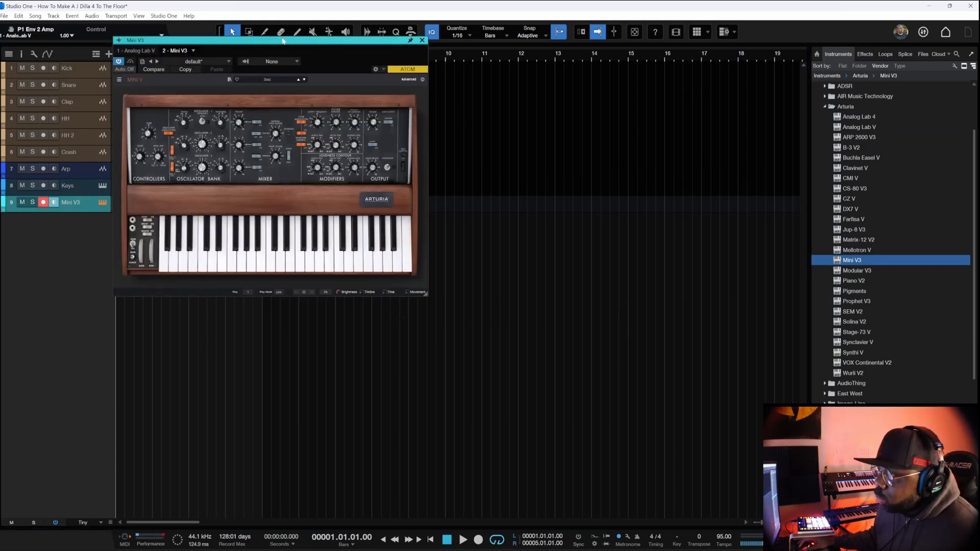
{"action": "left_click_drag", "start_coordinate": [283, 41], "coordinate": [456, 68]}
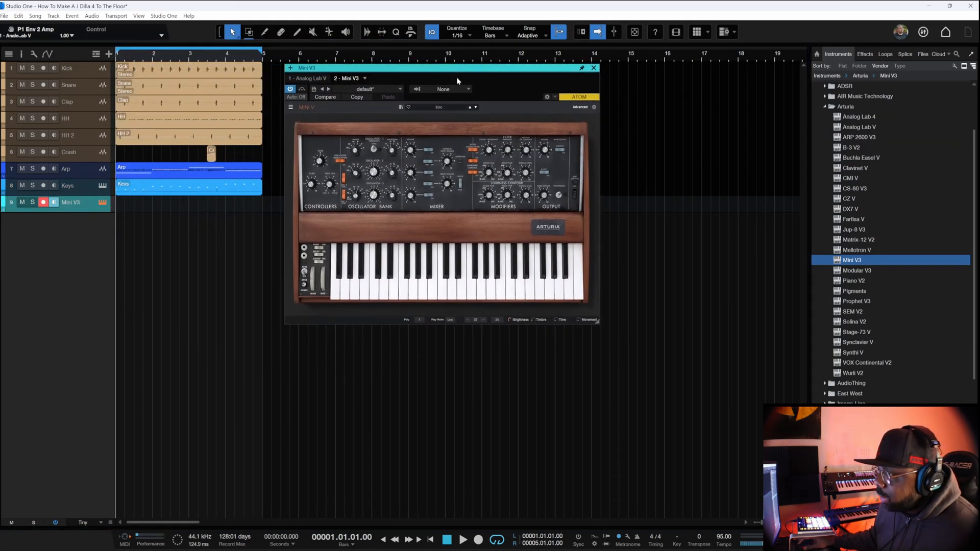
{"action": "left_click_drag", "start_coordinate": [181, 192], "coordinate": [221, 212]}
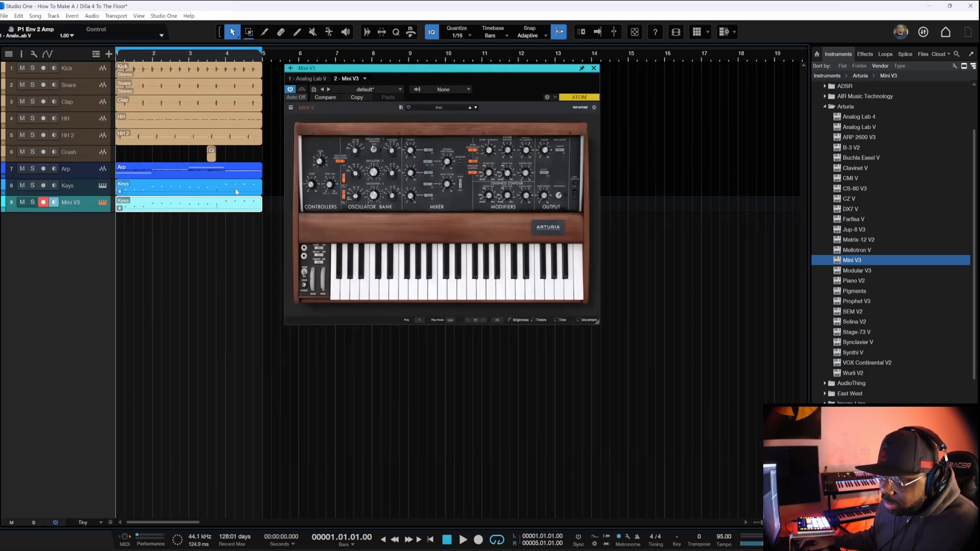
Enlarge the Mini V3 plugin window and move it into view
{"action": "left_click", "coordinate": [401, 107]}
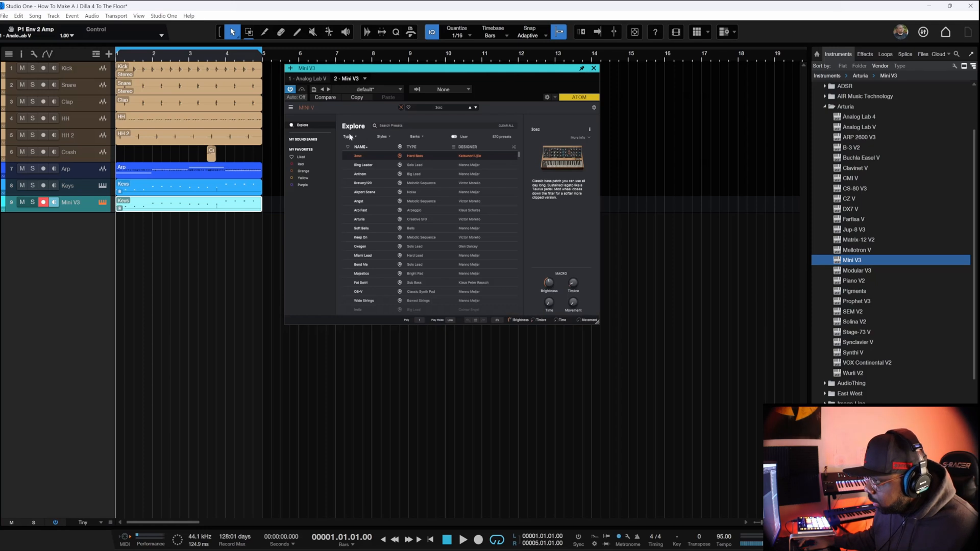
{"action": "left_click", "coordinate": [290, 108]}
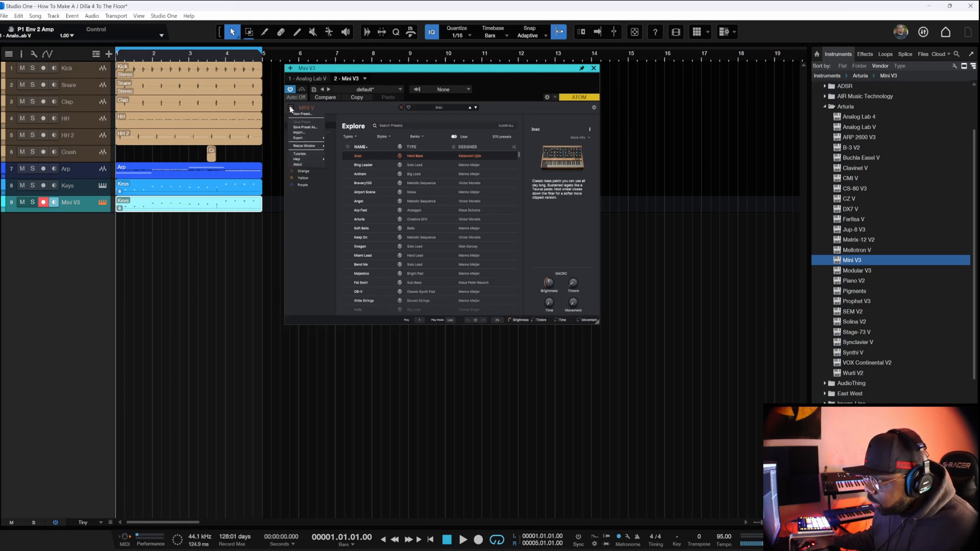
{"action": "mouse_move", "coordinate": [303, 148]}
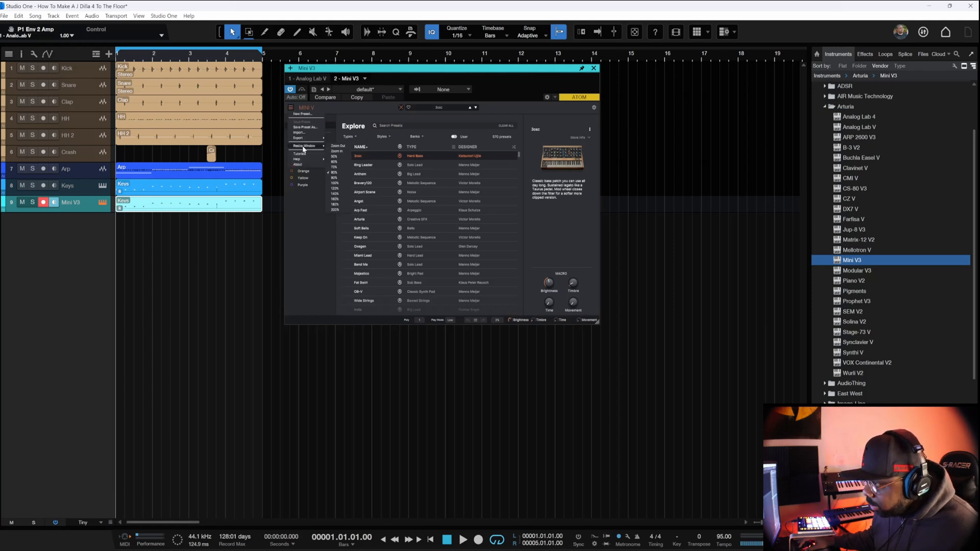
{"action": "left_click", "coordinate": [335, 183]}
{"action": "left_click_drag", "start_coordinate": [489, 68], "coordinate": [443, 91]}
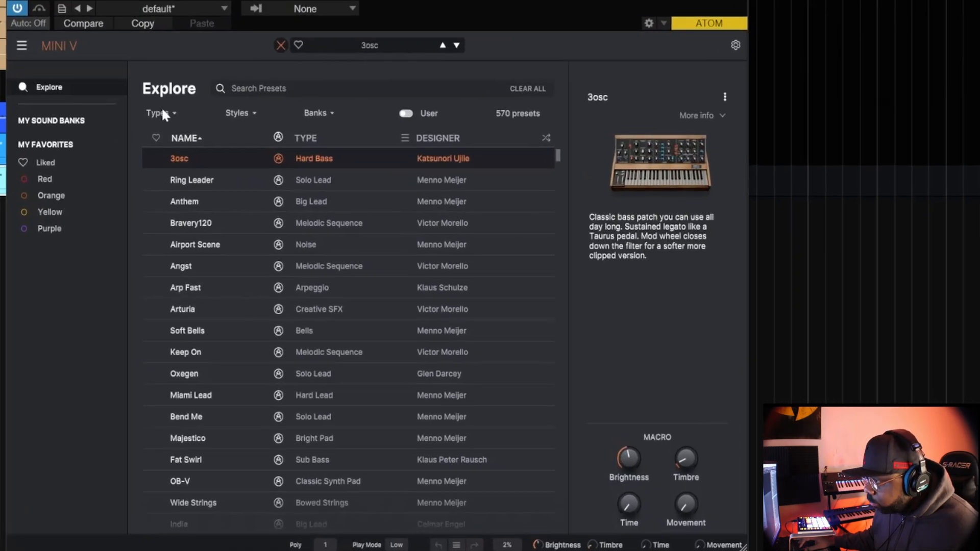
Filter Mini V3 presets to Bass and load A Bass You'll Use
{"action": "left_click", "coordinate": [158, 113]}
{"action": "left_click", "coordinate": [162, 146]}
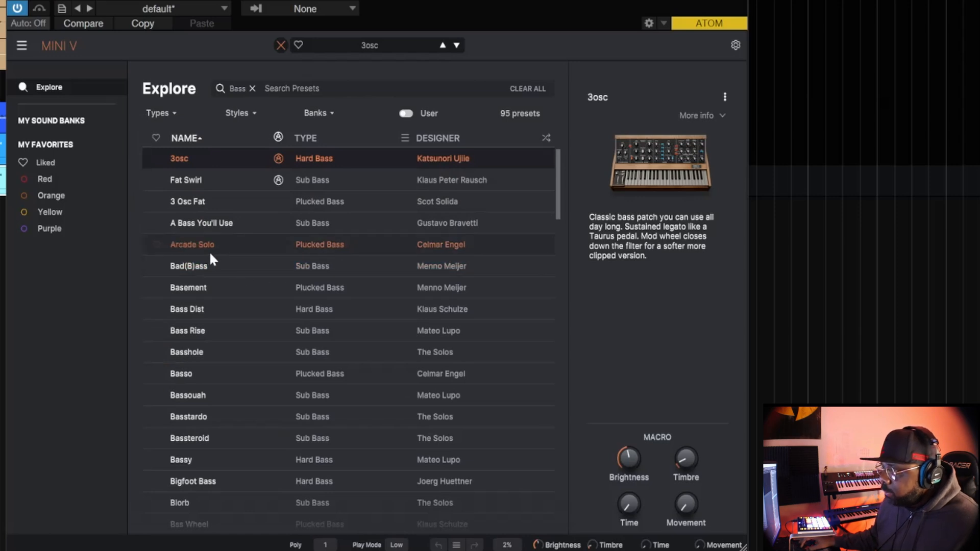
{"action": "left_click", "coordinate": [198, 243]}
{"action": "left_click", "coordinate": [211, 222]}
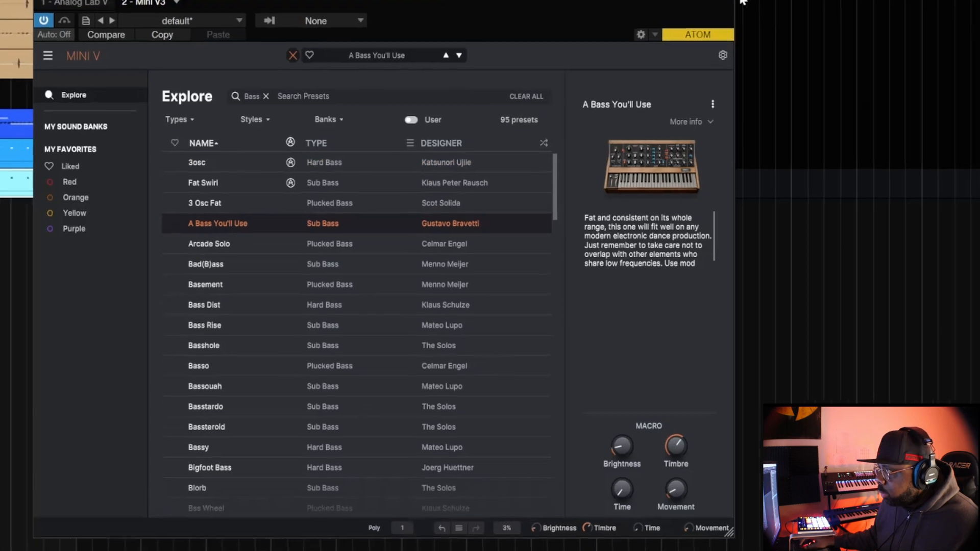
{"action": "left_click", "coordinate": [693, 17]}
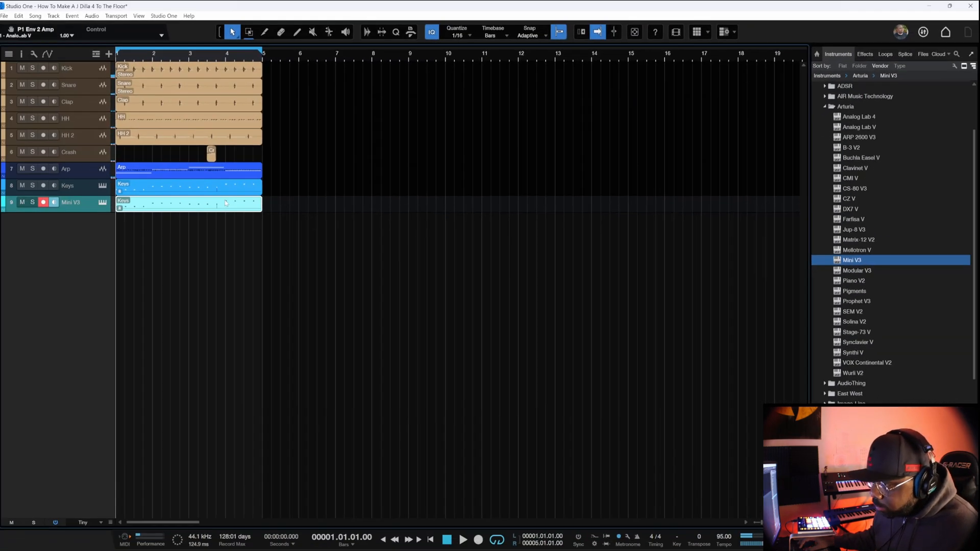
Transpose all Mini V3 bass notes down one octave and listen back
{"action": "double_click", "coordinate": [233, 204]}
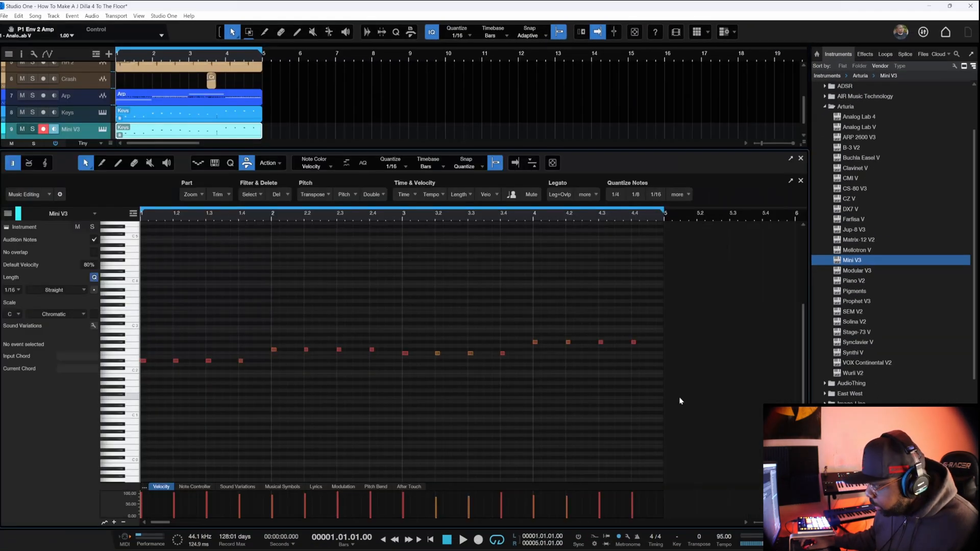
{"action": "left_click_drag", "start_coordinate": [679, 402], "coordinate": [7, 291]}
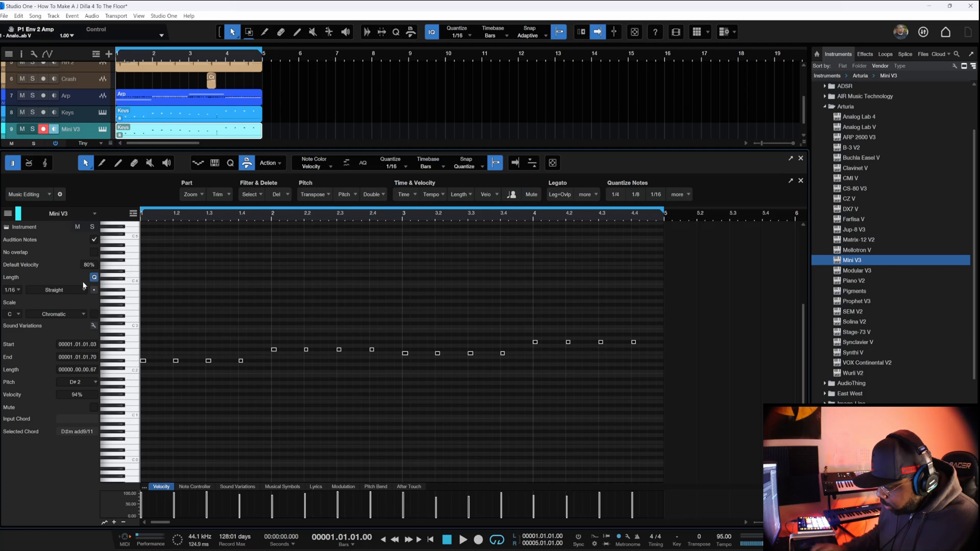
{"action": "key", "text": "shift+Down"}
{"action": "key", "text": "space"}
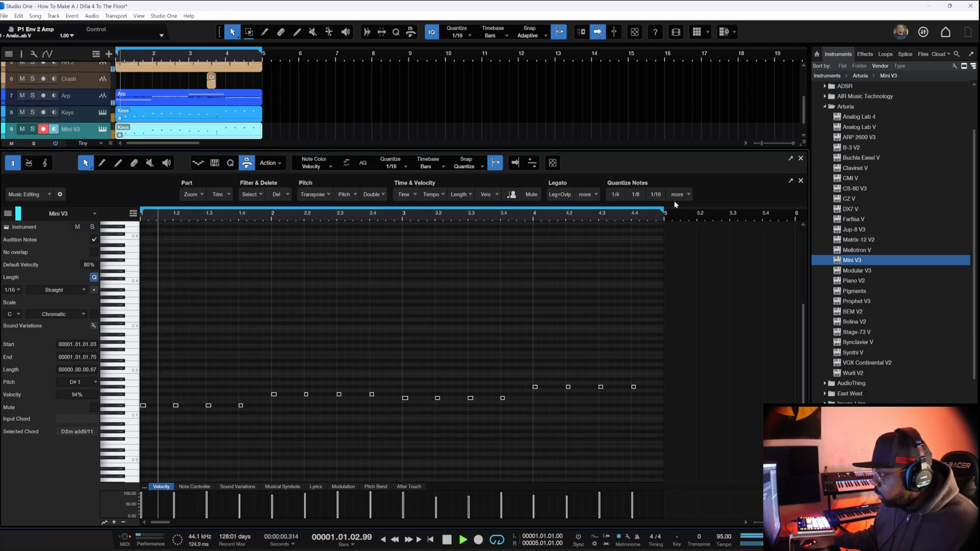
{"action": "left_click", "coordinate": [799, 160]}
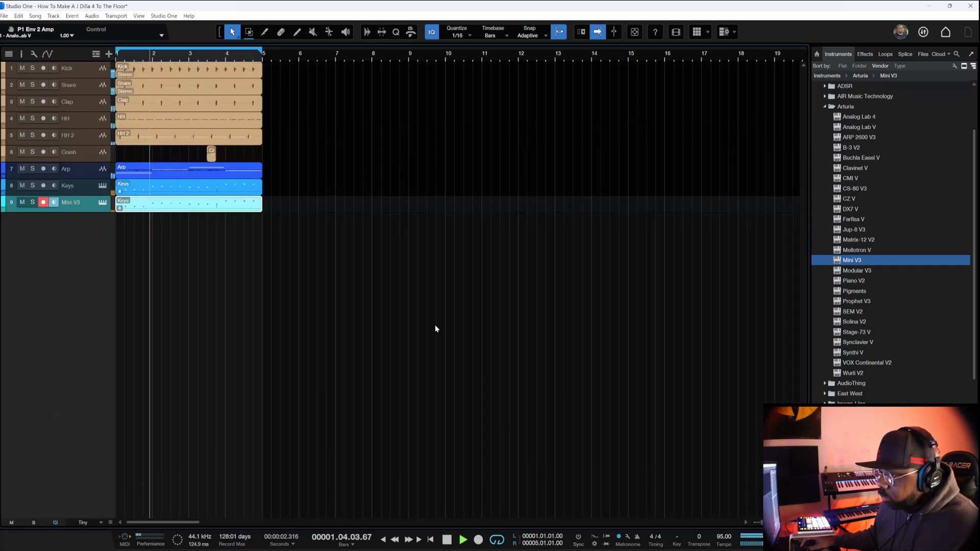
{"action": "key", "text": "space"}
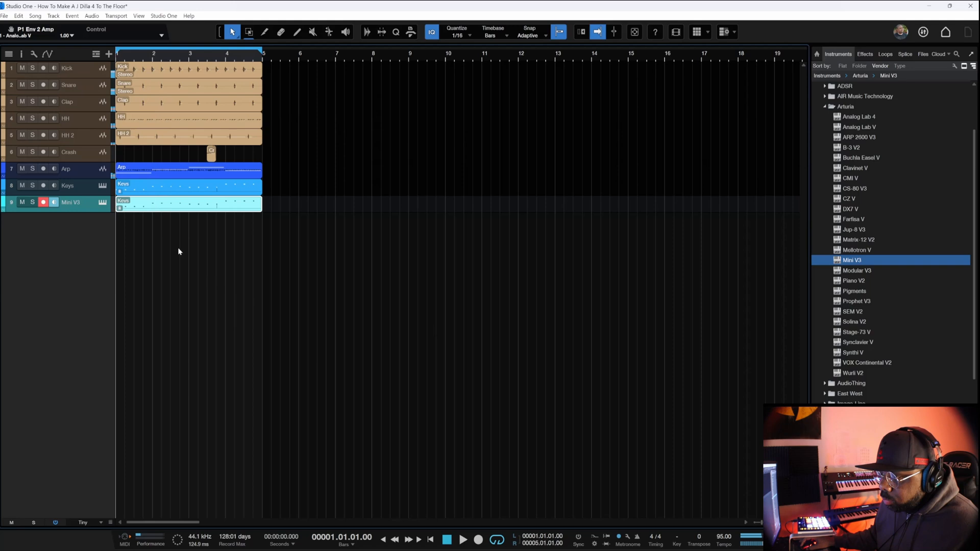
Lengthen all the Mini V3 bass notes slightly and play them back
{"action": "double_click", "coordinate": [163, 204]}
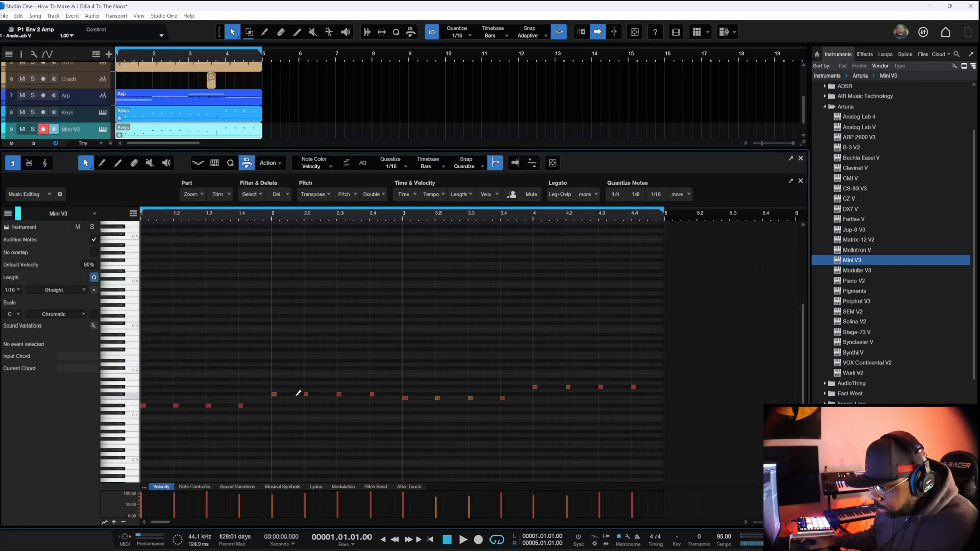
{"action": "scroll", "coordinate": [298, 393], "scroll_direction": "down", "scroll_amount": 2}
{"action": "left_click_drag", "start_coordinate": [456, 421], "coordinate": [94, 365]}
{"action": "scroll", "coordinate": [230, 406], "scroll_direction": "up", "scroll_amount": 5}
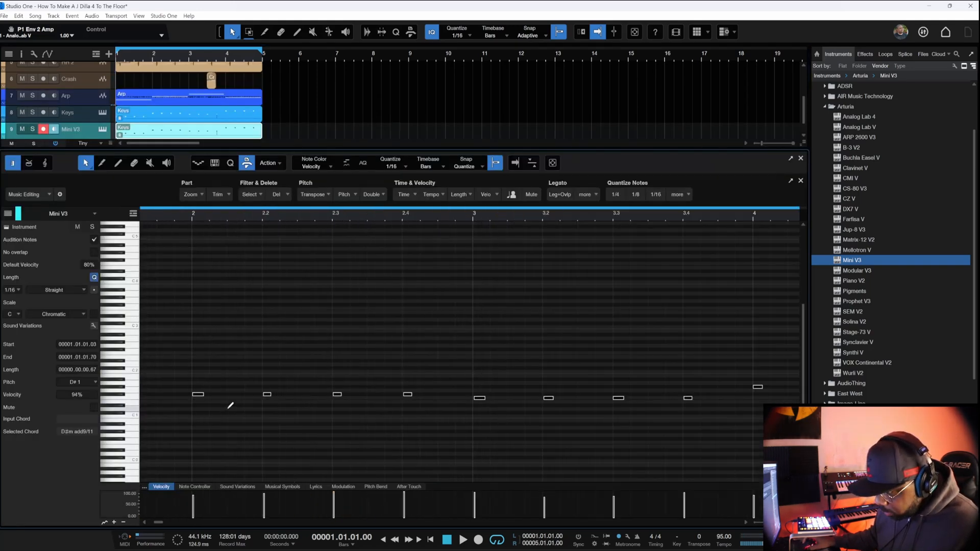
{"action": "scroll", "coordinate": [230, 405], "scroll_direction": "up", "scroll_amount": 3}
{"action": "left_click_drag", "start_coordinate": [388, 395], "coordinate": [419, 395]}
{"action": "key", "text": "space"}
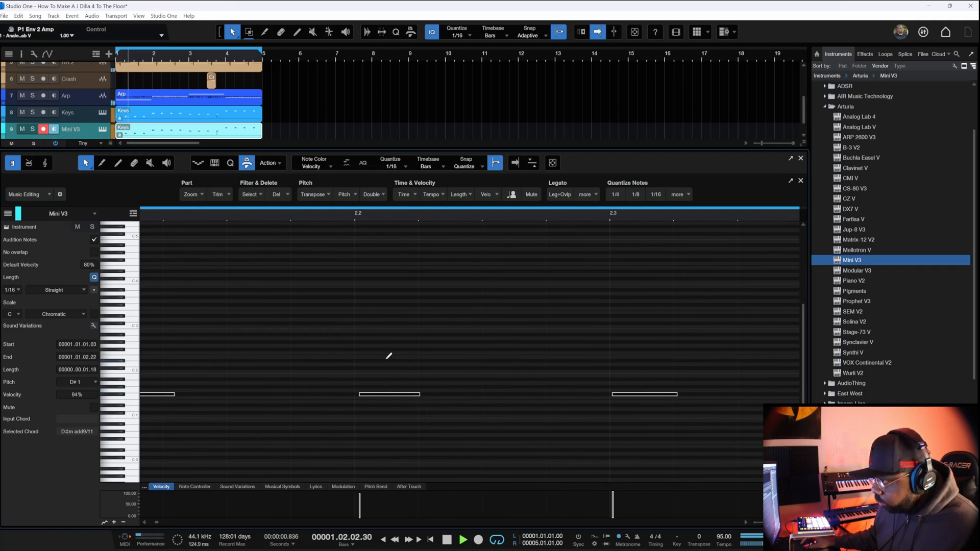
{"action": "scroll", "coordinate": [387, 354], "scroll_direction": "down", "scroll_amount": 8}
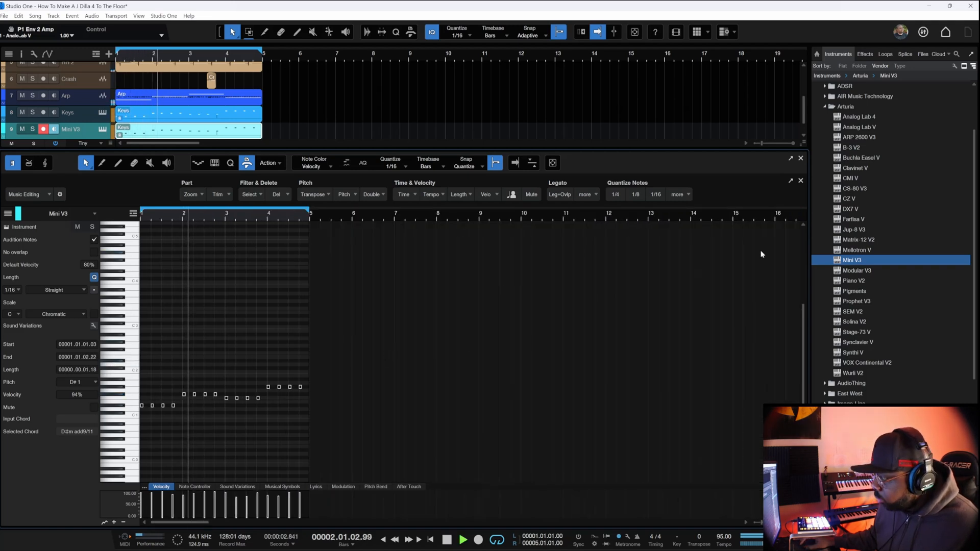
{"action": "left_click", "coordinate": [800, 158]}
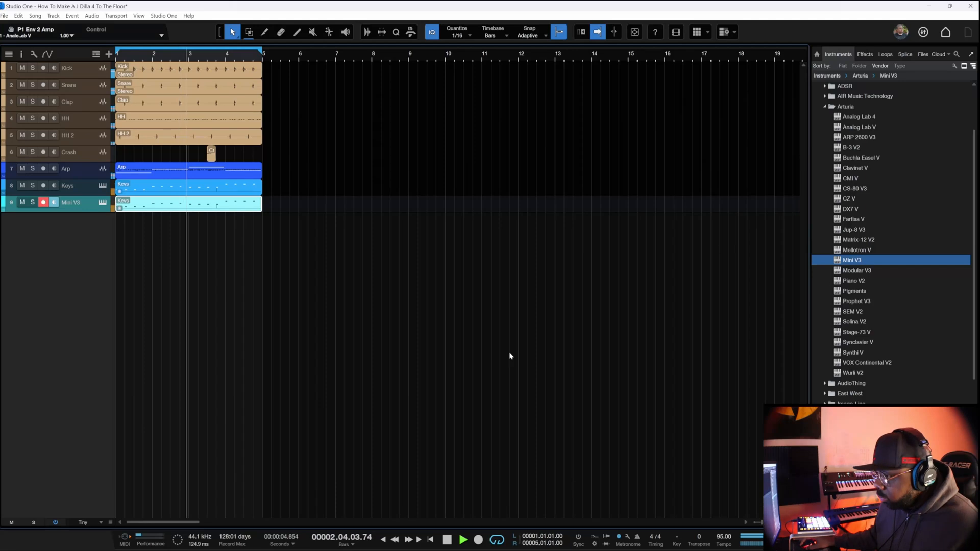
Pull the Mini V3 fader in the Console down to about -5.4 dB
{"action": "key", "text": "F3"}
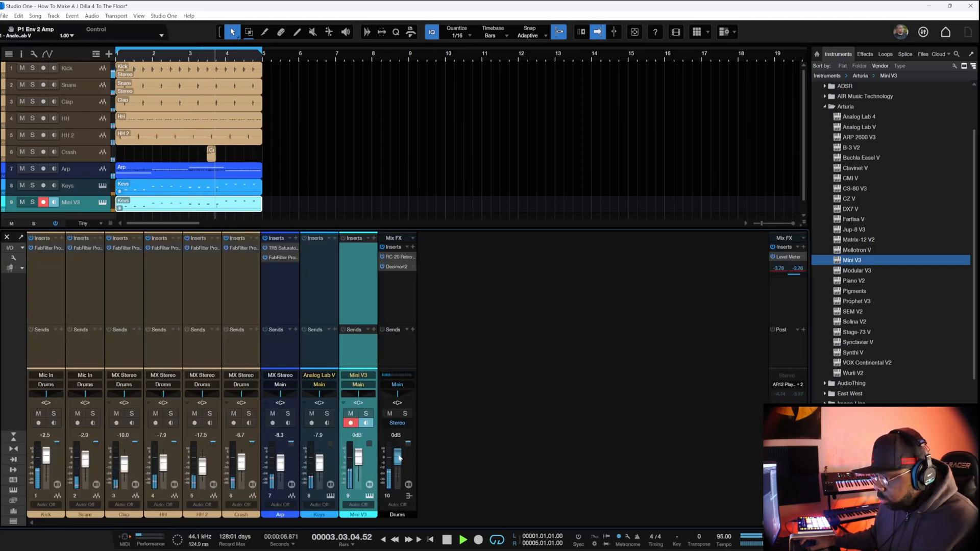
{"action": "left_click_drag", "start_coordinate": [359, 454], "coordinate": [359, 457]}
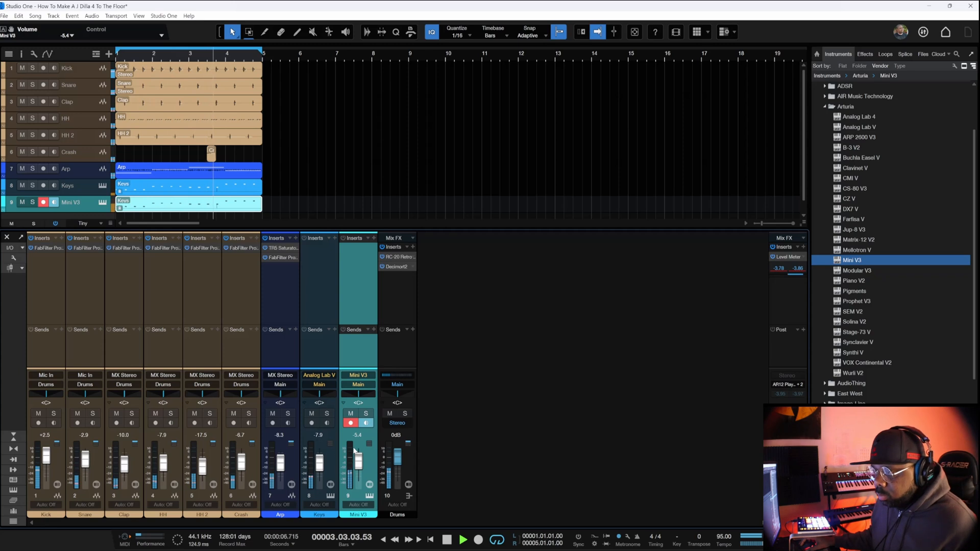
{"action": "key", "text": "space"}
Nudge every Mini V3 bass note slightly later in the piano roll and play it back
{"action": "double_click", "coordinate": [214, 204]}
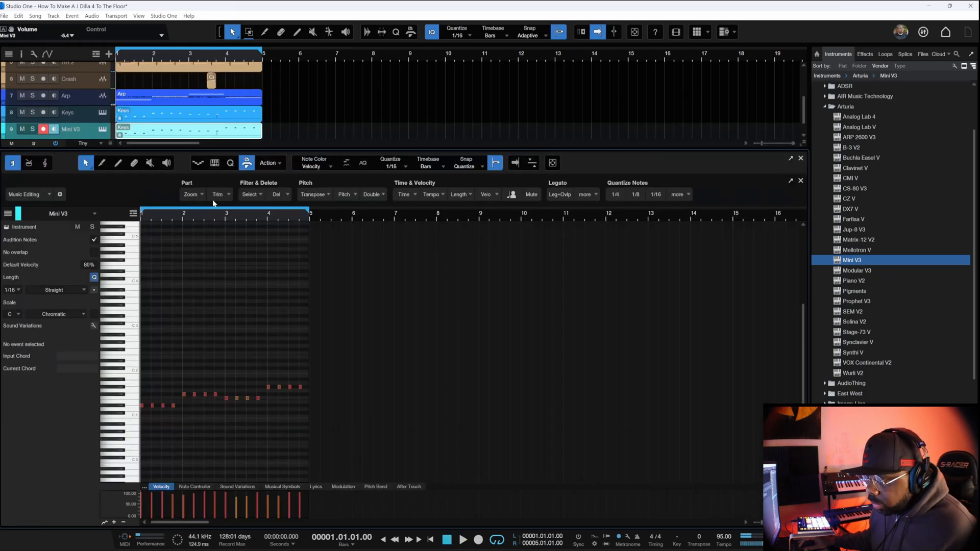
{"action": "left_click_drag", "start_coordinate": [356, 425], "coordinate": [79, 355]}
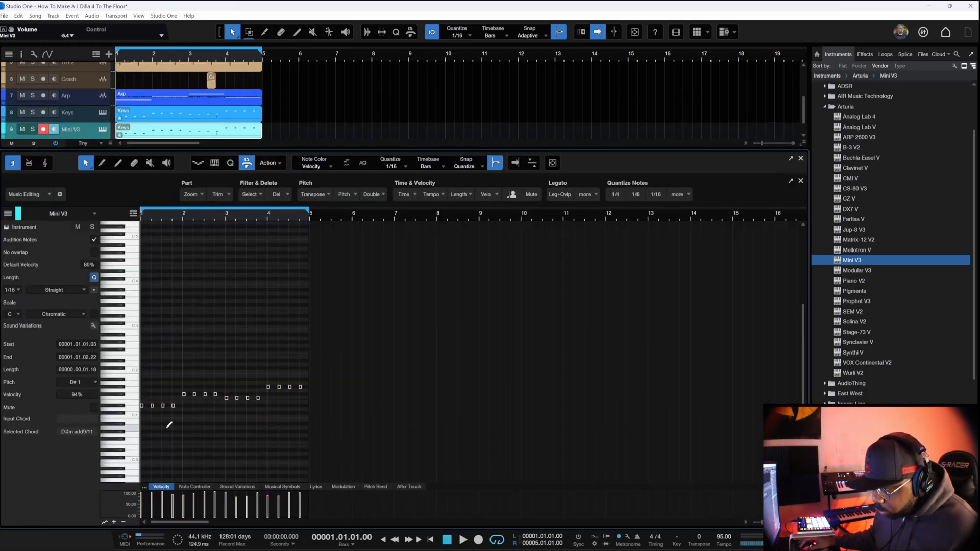
{"action": "scroll", "coordinate": [195, 425], "scroll_direction": "up", "scroll_amount": 5}
{"action": "scroll", "coordinate": [212, 427], "scroll_direction": "left", "scroll_amount": 2}
{"action": "scroll", "coordinate": [212, 426], "scroll_direction": "up", "scroll_amount": 5}
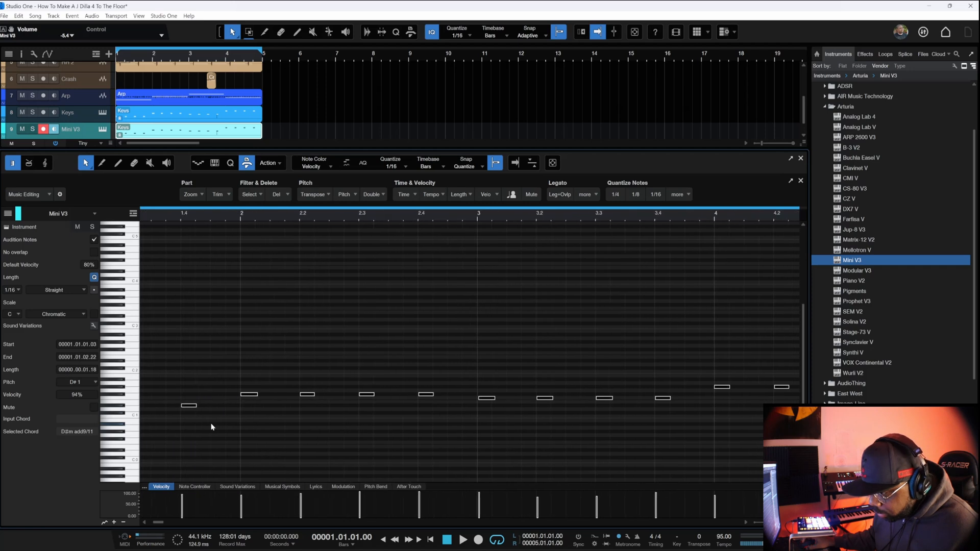
{"action": "scroll", "coordinate": [230, 416], "scroll_direction": "left", "scroll_amount": 2}
{"action": "scroll", "coordinate": [295, 421], "scroll_direction": "up", "scroll_amount": 4}
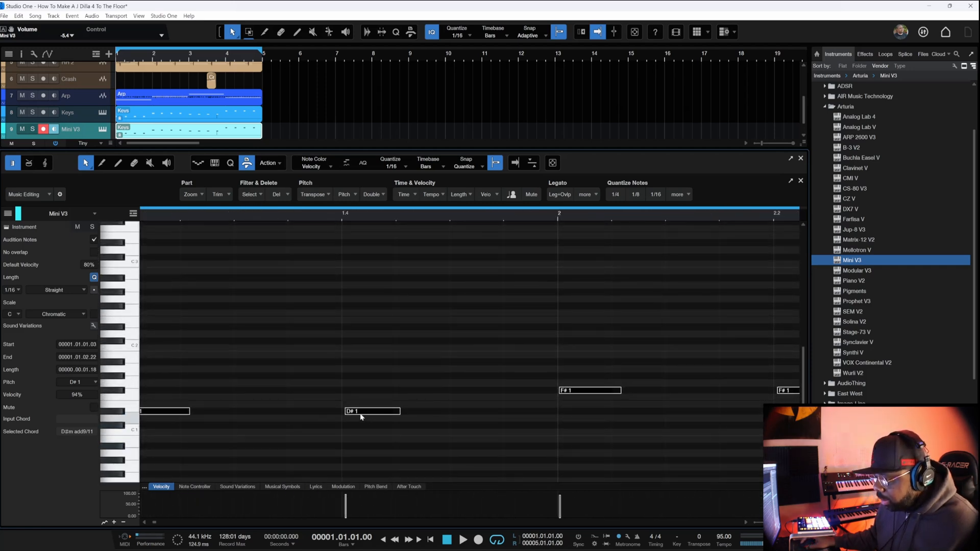
{"action": "left_click_drag", "start_coordinate": [365, 411], "coordinate": [364, 416]}
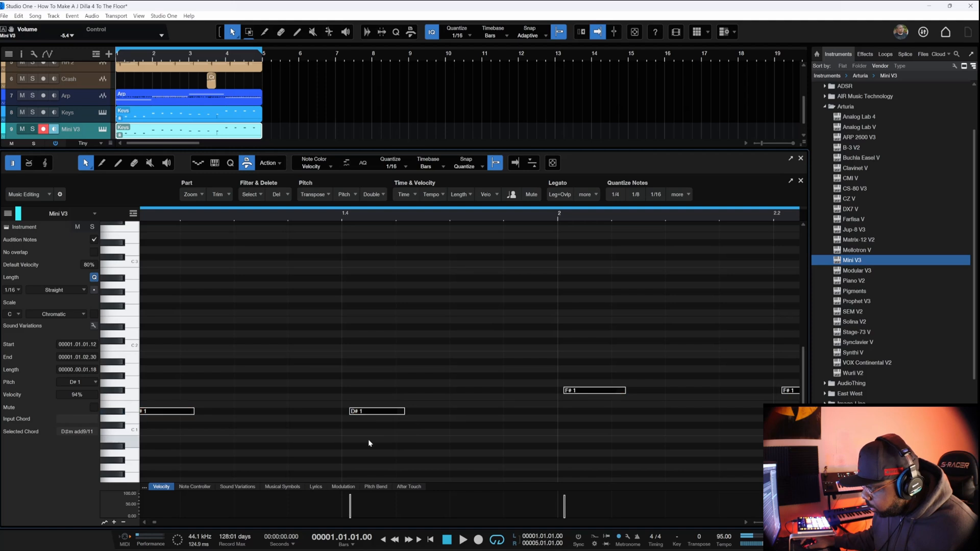
{"action": "left_click", "coordinate": [368, 439]}
{"action": "scroll", "coordinate": [370, 435], "scroll_direction": "down", "scroll_amount": 8}
{"action": "key", "text": "space"}
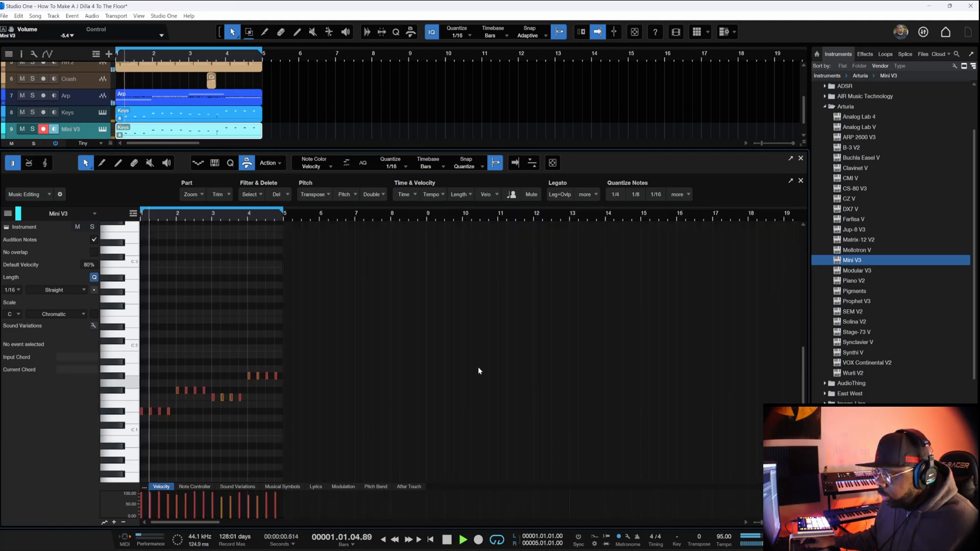
{"action": "left_click", "coordinate": [800, 158]}
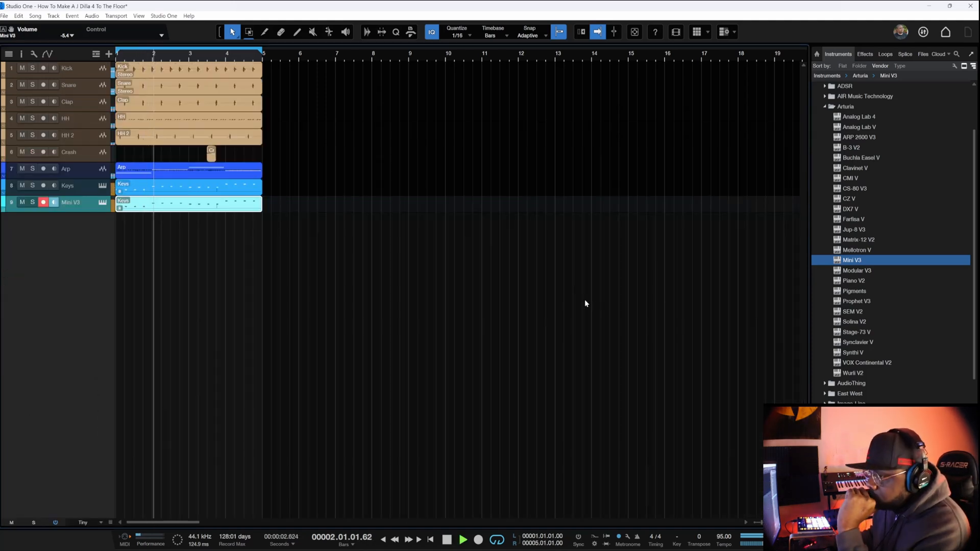
Rename the ninth track, Mini V3, to 'Bass'
{"action": "double_click", "coordinate": [70, 202]}
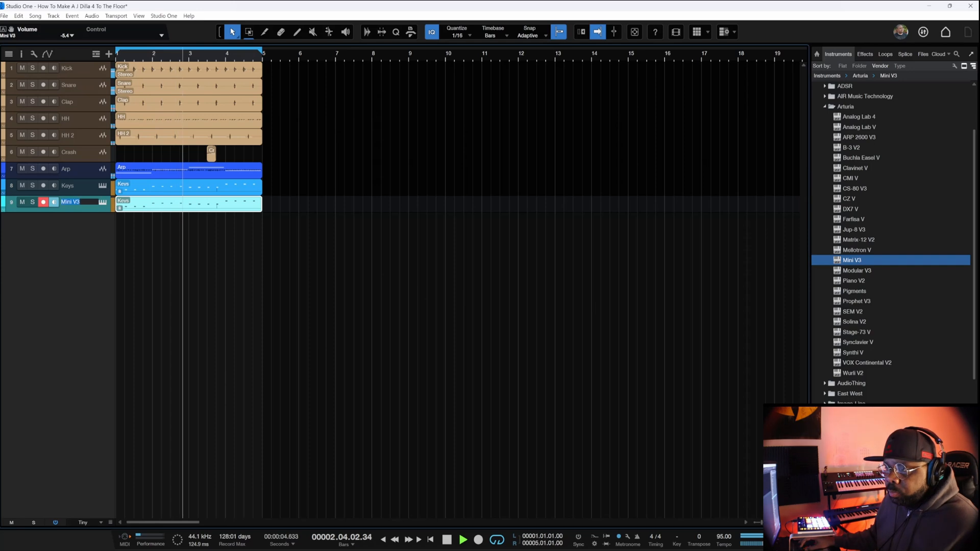
{"action": "type", "text": "Bass"}
{"action": "key", "text": "Return"}
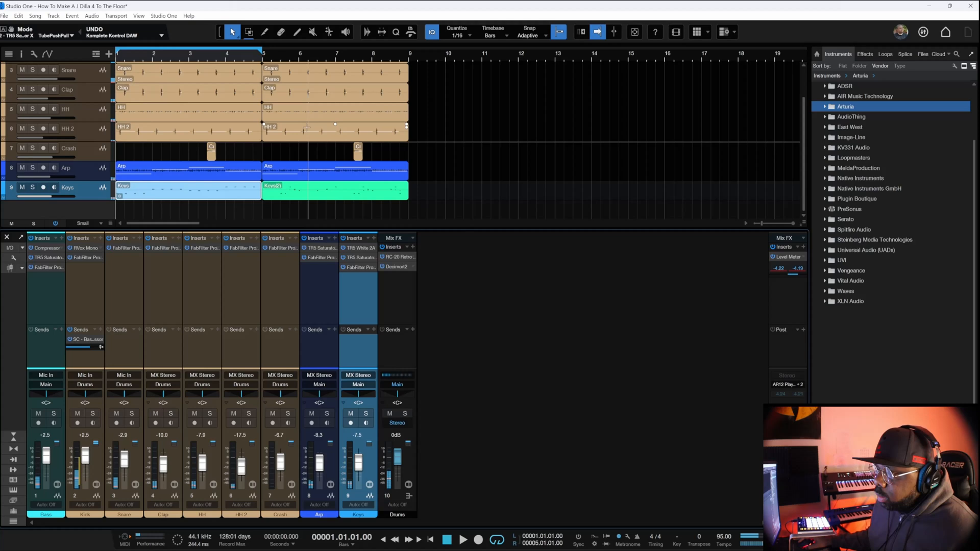
Set the loop range to span bars 5 to 9
{"action": "scroll", "coordinate": [307, 127], "scroll_direction": "down", "scroll_amount": 2}
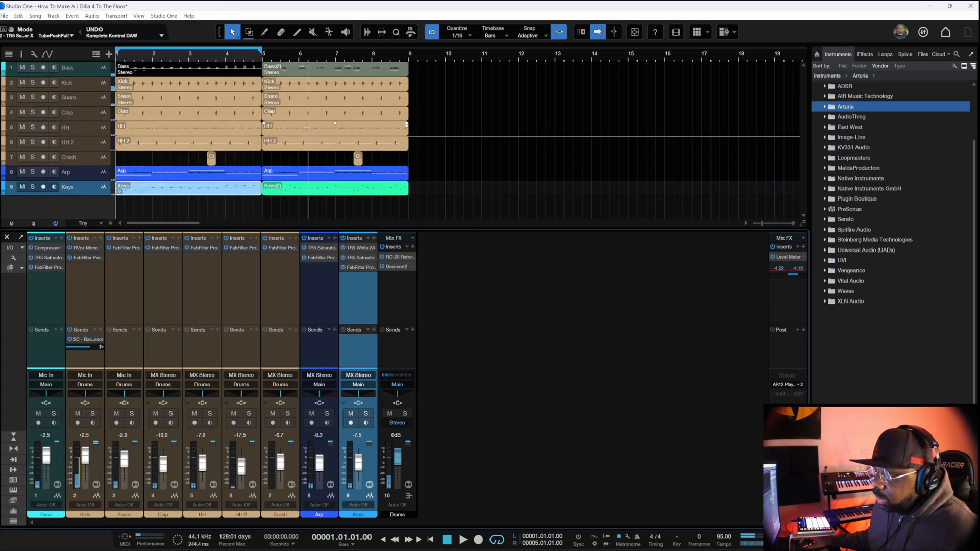
{"action": "scroll", "coordinate": [307, 127], "scroll_direction": "down", "scroll_amount": 1}
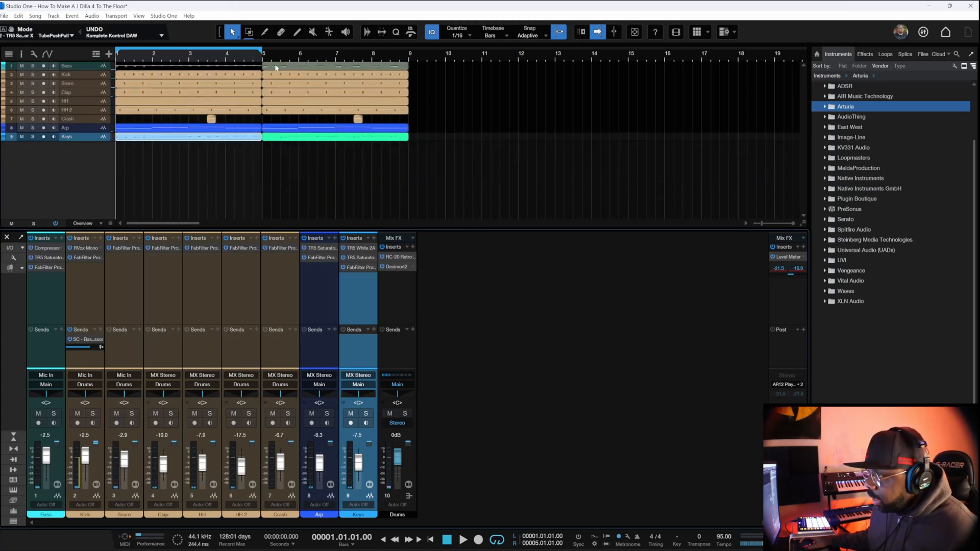
{"action": "left_click_drag", "start_coordinate": [261, 49], "coordinate": [409, 50]}
{"action": "left_click_drag", "start_coordinate": [118, 49], "coordinate": [263, 49]}
Insert the Movement effect on the Arp channel
{"action": "scroll", "coordinate": [299, 147], "scroll_direction": "up", "scroll_amount": 2}
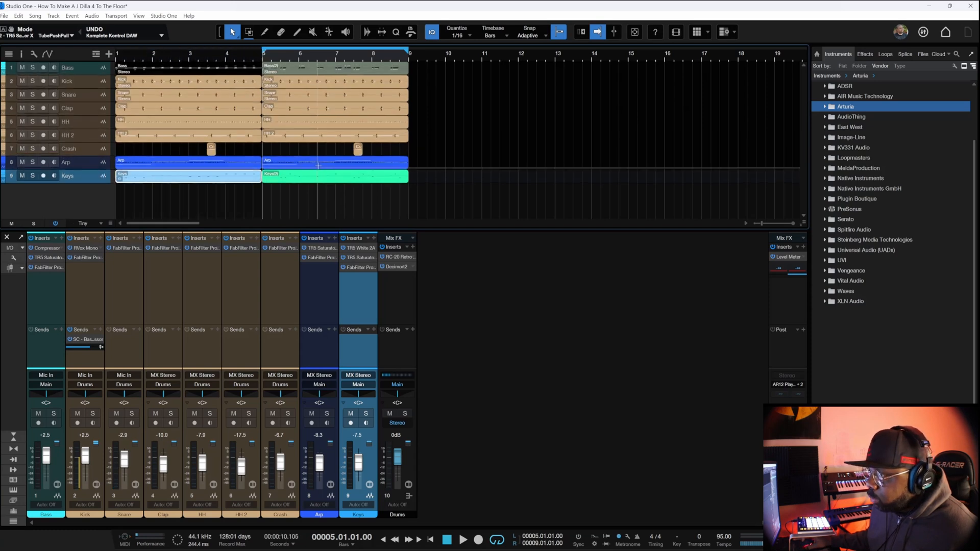
{"action": "left_click", "coordinate": [334, 238]}
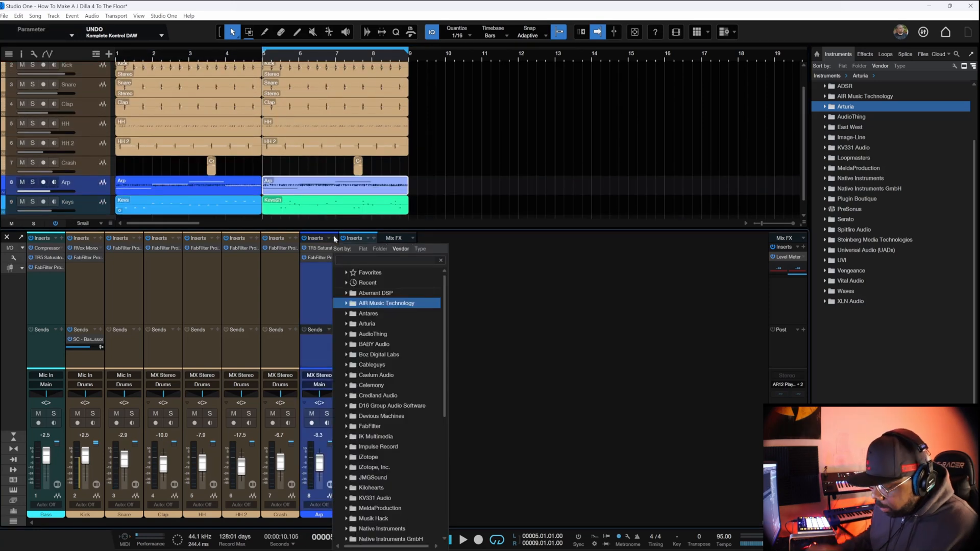
{"action": "type", "text": "move"}
{"action": "key", "text": "Return"}
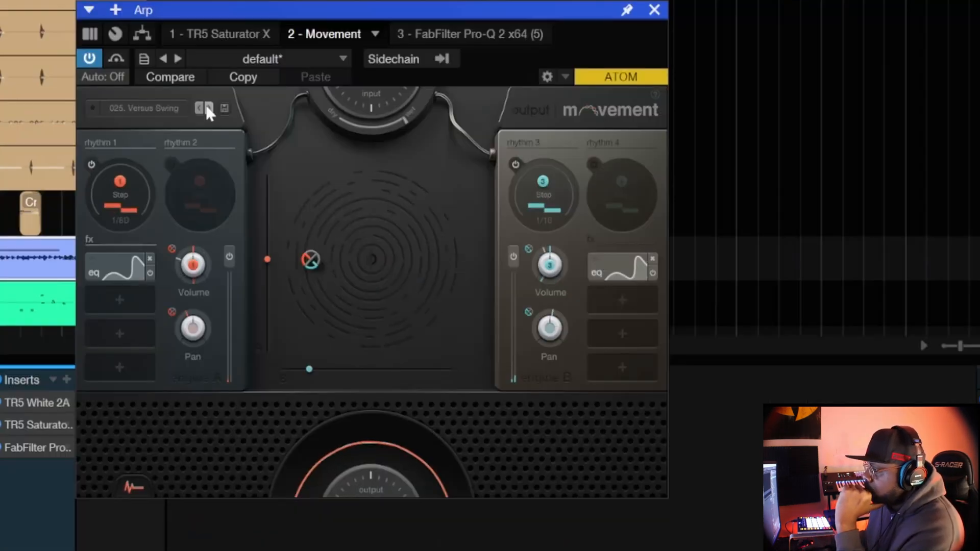
Set Movement to the 026 Mid High Fluxes preset with roughly half dry/wet mix
{"action": "left_click", "coordinate": [207, 108]}
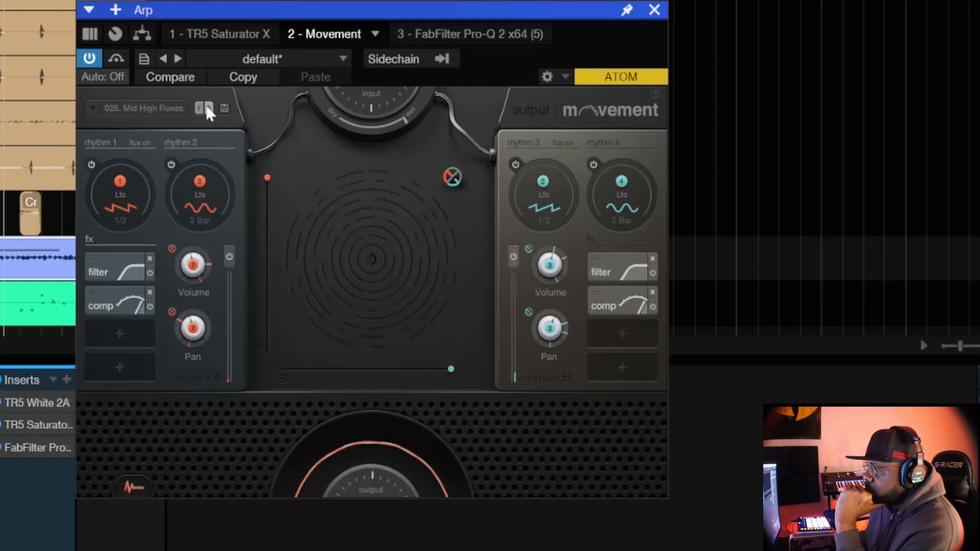
{"action": "left_click_drag", "start_coordinate": [400, 131], "coordinate": [327, 142]}
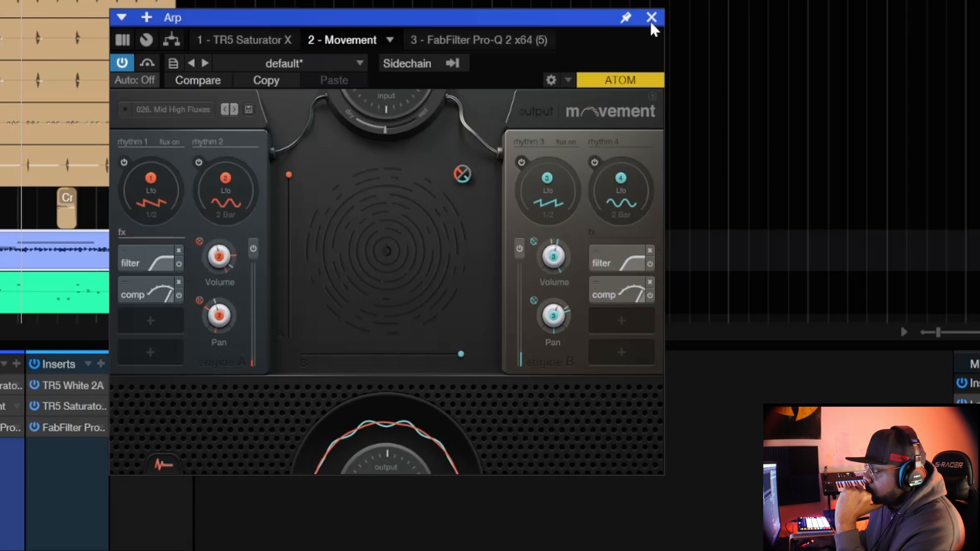
{"action": "left_click", "coordinate": [653, 10]}
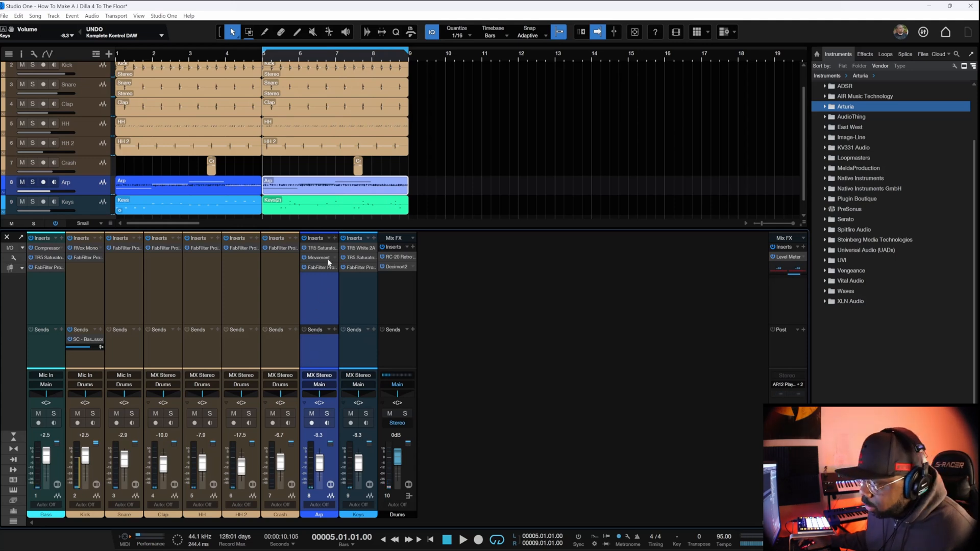
Insert Effectrix after Movement on the Arp channel with Tonal Delay mix at 83%
{"action": "left_click", "coordinate": [334, 239]}
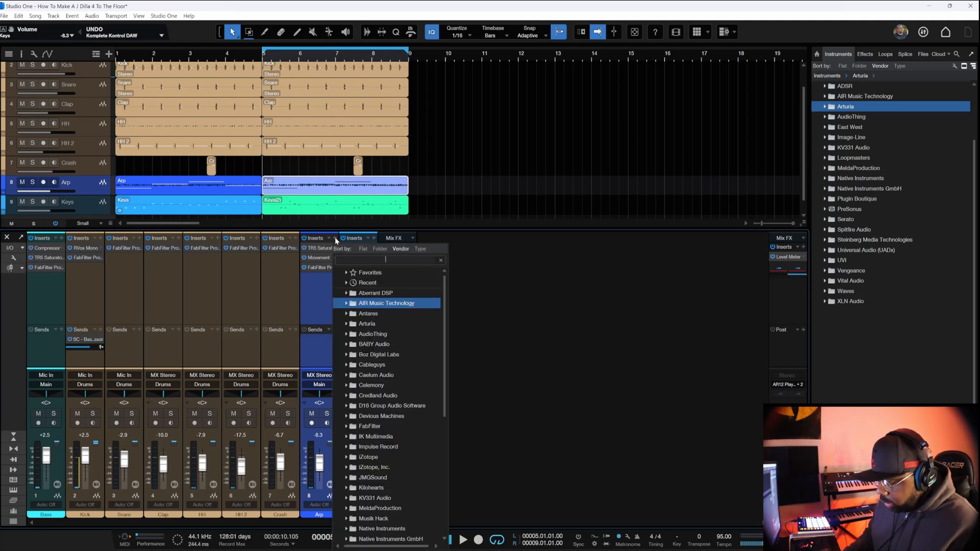
{"action": "type", "text": "eff"}
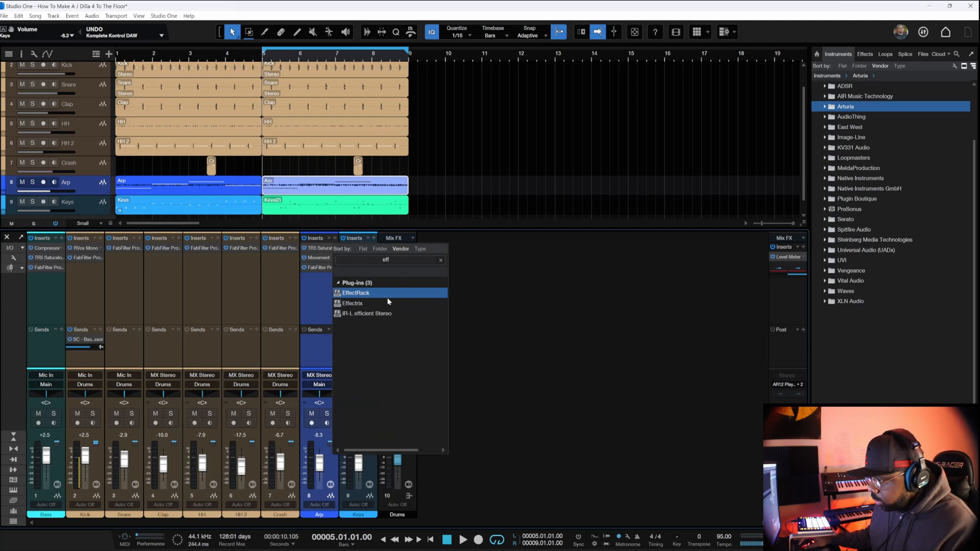
{"action": "double_click", "coordinate": [384, 302]}
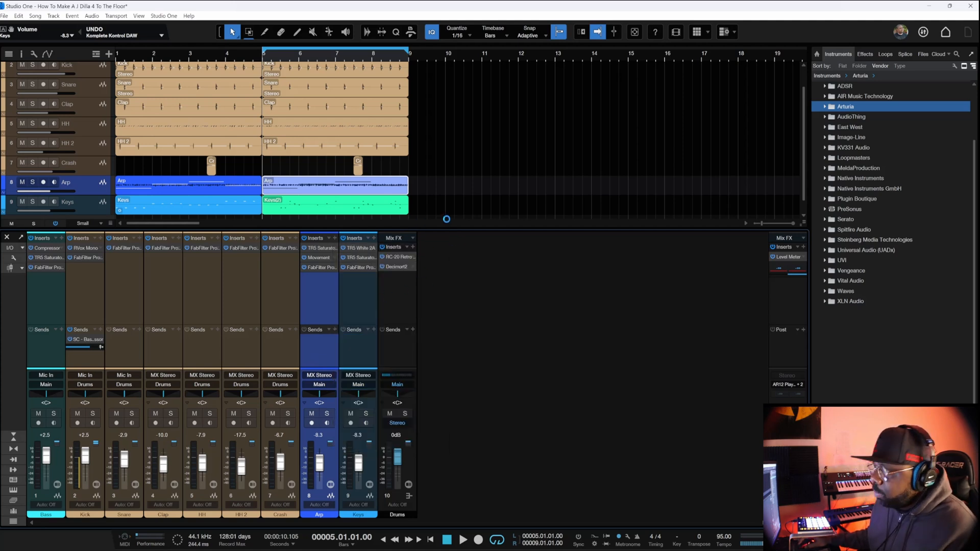
{"action": "key", "text": "space"}
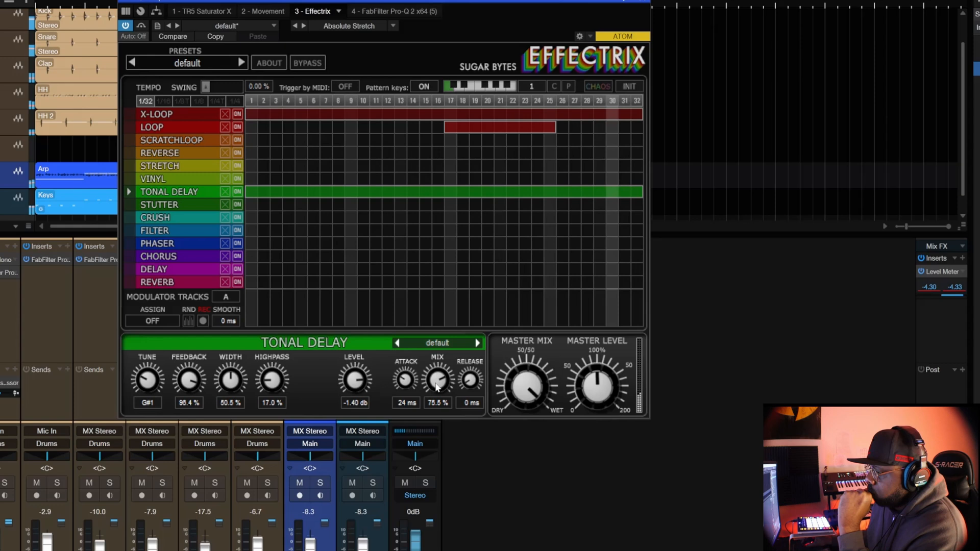
{"action": "left_click_drag", "start_coordinate": [413, 337], "coordinate": [412, 331]}
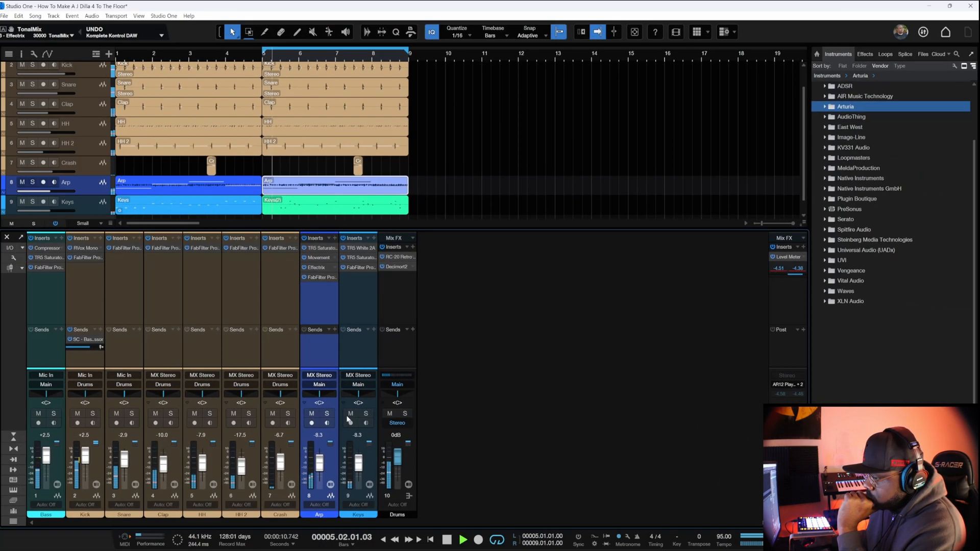
Mute the Keys channel and move the bar 5–9 events to bars 9–13
{"action": "left_click", "coordinate": [353, 543]}
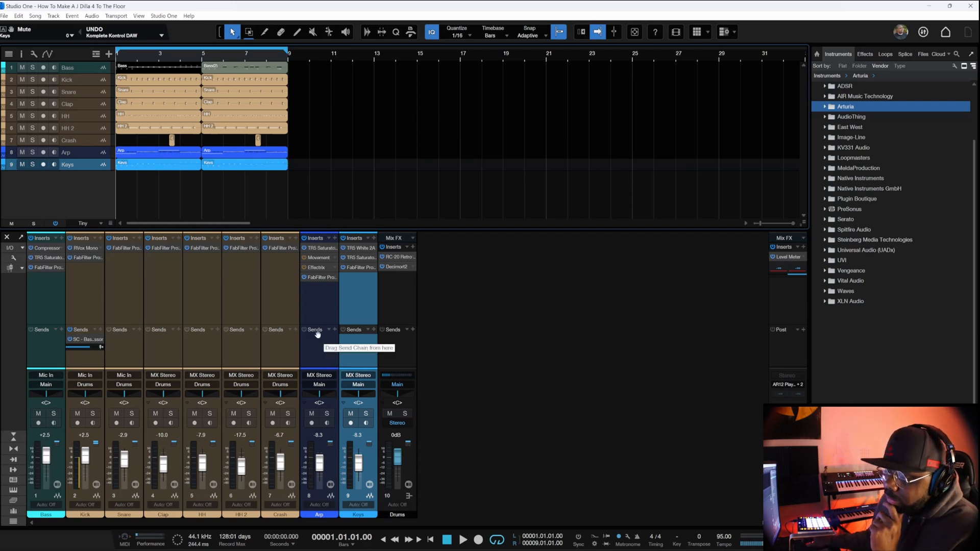
{"action": "left_click_drag", "start_coordinate": [308, 178], "coordinate": [294, 69]}
{"action": "left_click_drag", "start_coordinate": [216, 182], "coordinate": [136, 66]}
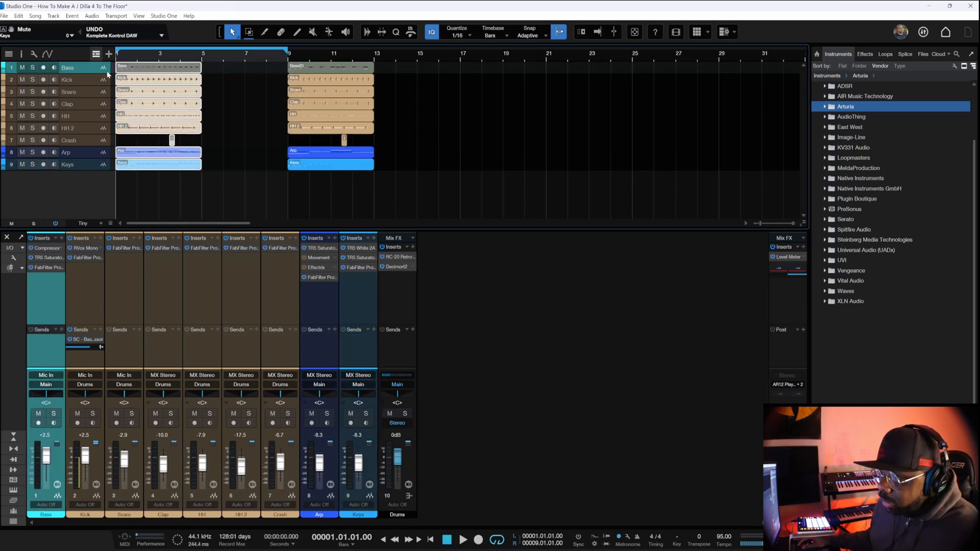
Duplicate bars 1–5 into 5–9 and bars 9–13 into 13–17
{"action": "key", "text": "d"}
{"action": "left_click", "coordinate": [399, 194]}
{"action": "left_click_drag", "start_coordinate": [399, 194], "coordinate": [461, 104]}
{"action": "key", "text": "d"}
{"action": "left_click", "coordinate": [473, 138]}
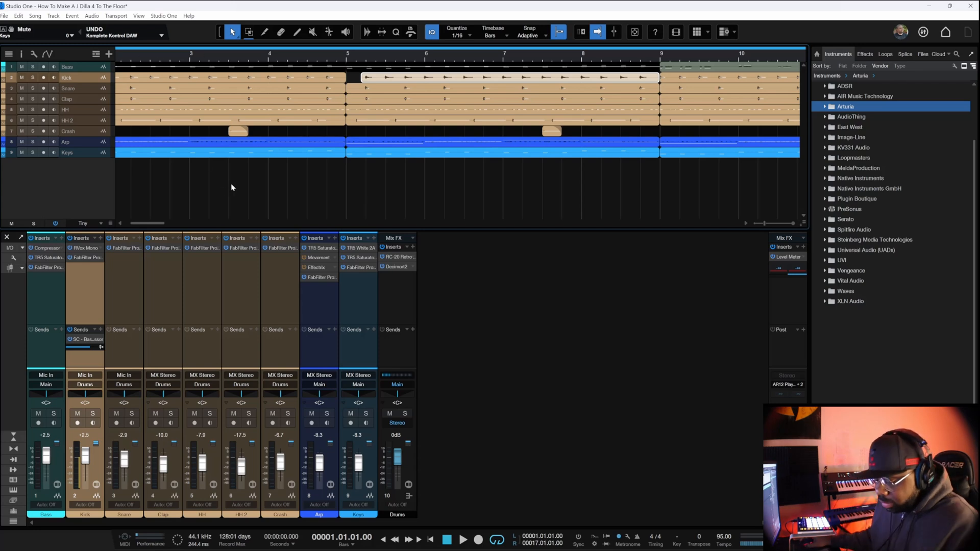
During playback, shorten the first Snare and both Clap events to end before bar 5
{"action": "scroll", "coordinate": [235, 186], "scroll_direction": "left", "scroll_amount": 2}
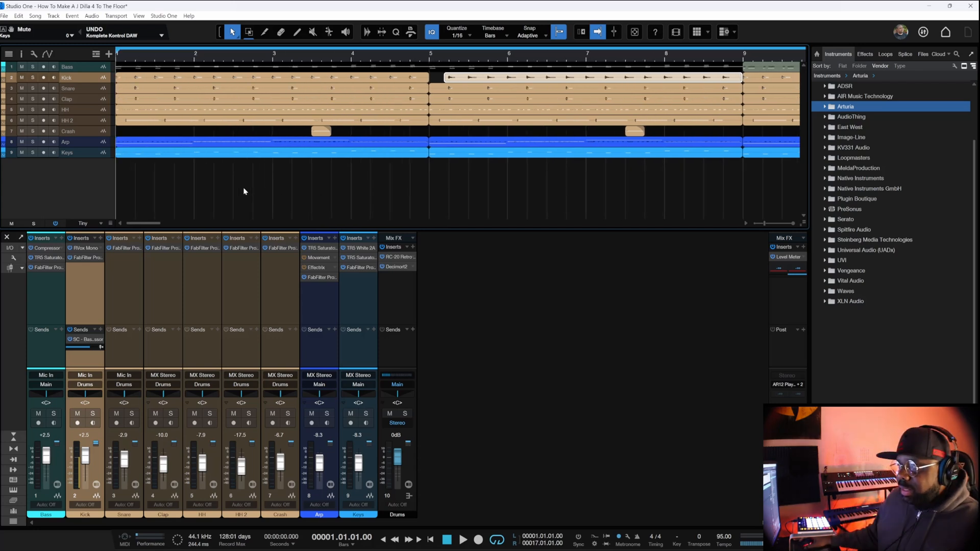
{"action": "scroll", "coordinate": [464, 121], "scroll_direction": "up", "scroll_amount": 4}
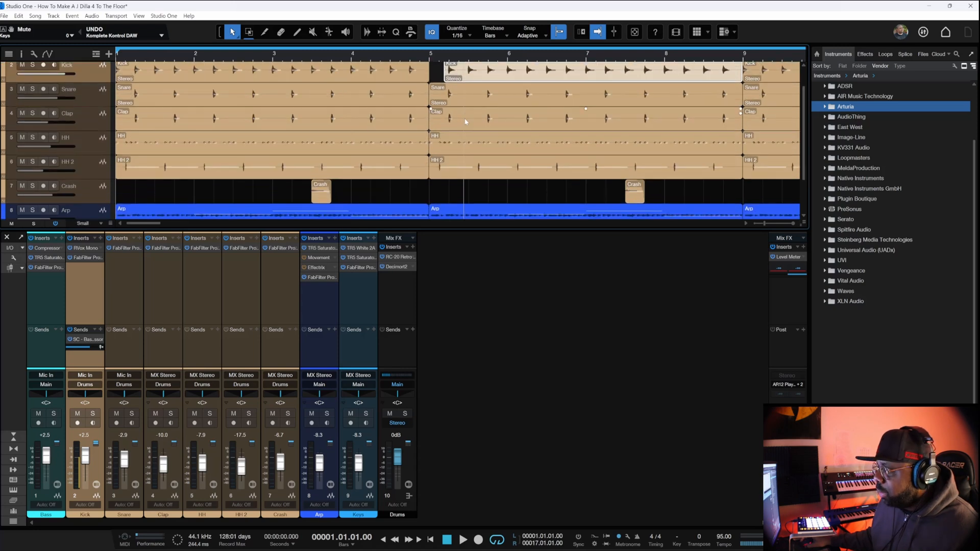
{"action": "scroll", "coordinate": [457, 110], "scroll_direction": "up", "scroll_amount": 2}
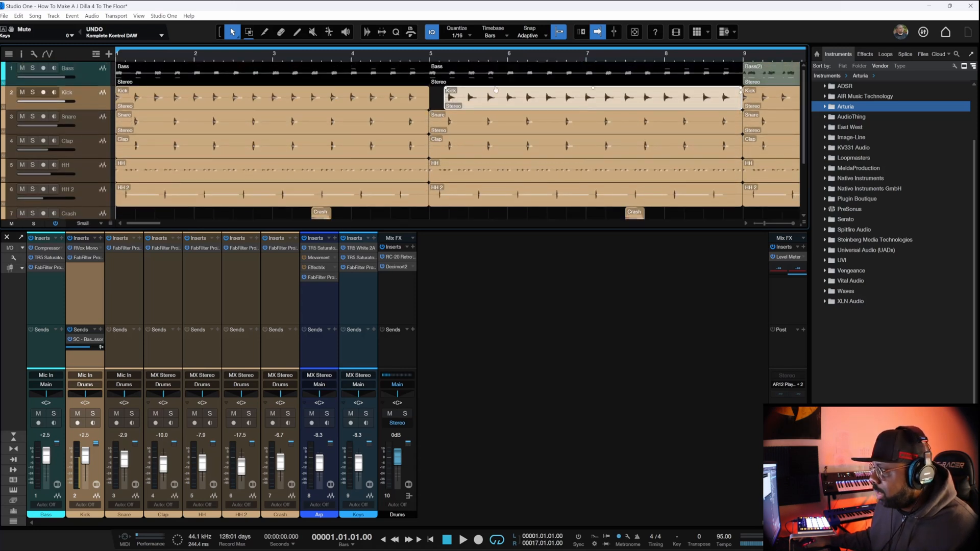
{"action": "key", "text": "space"}
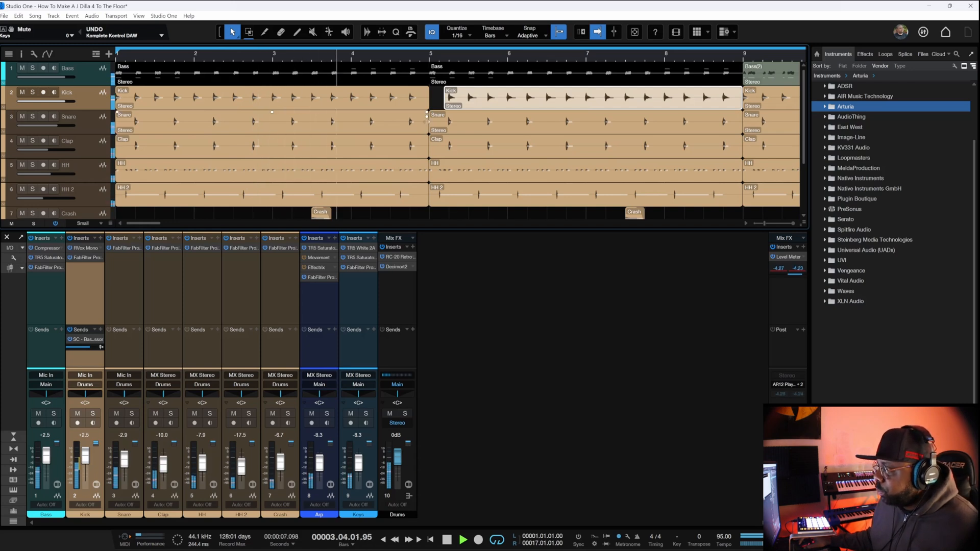
{"action": "left_click_drag", "start_coordinate": [421, 131], "coordinate": [411, 133]}
{"action": "left_click", "coordinate": [428, 153]}
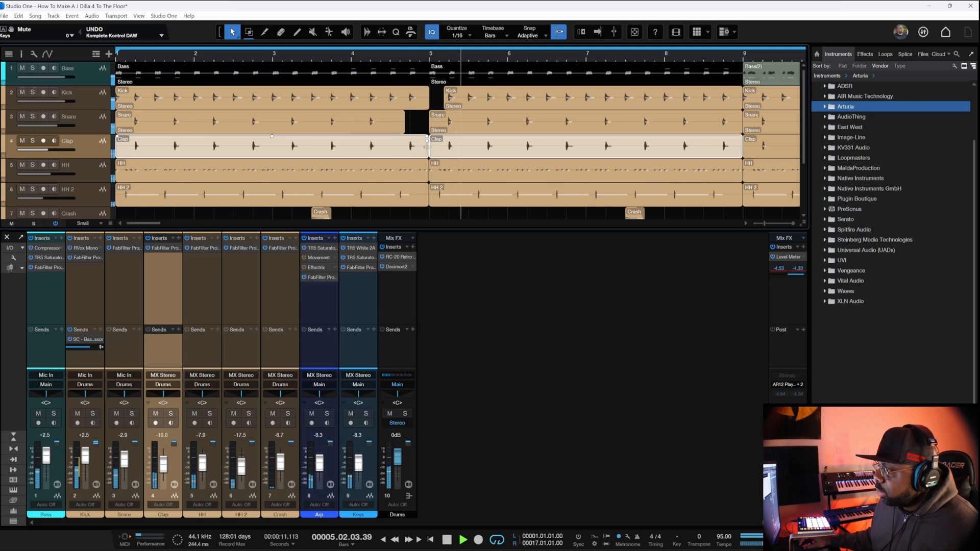
{"action": "left_click_drag", "start_coordinate": [427, 146], "coordinate": [404, 146]}
Replay the arrangement to check the drum drop before bar 5
{"action": "key", "text": "space"}
{"action": "left_click", "coordinate": [472, 220]}
{"action": "key", "text": "space"}
{"action": "left_click", "coordinate": [436, 215]}
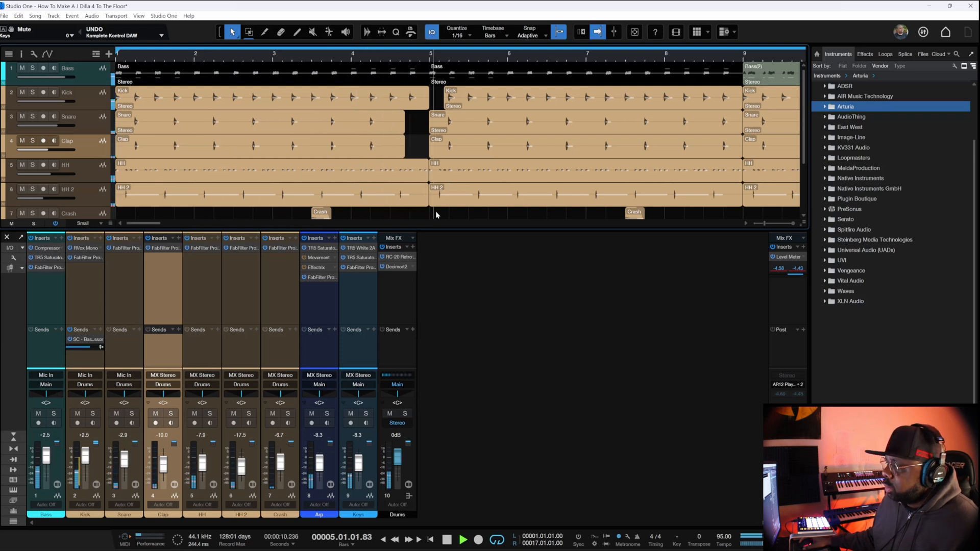
{"action": "scroll", "coordinate": [436, 210], "scroll_direction": "down", "scroll_amount": 4}
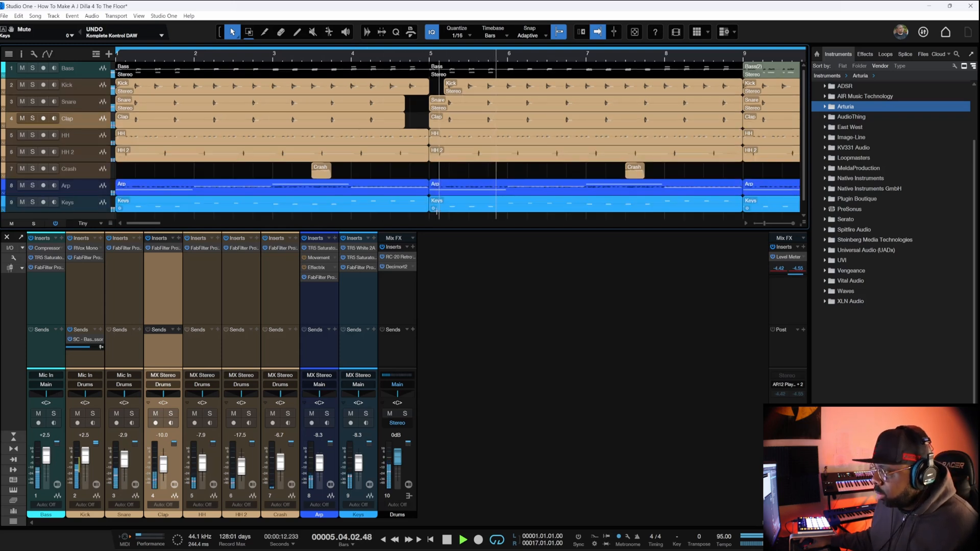
{"action": "scroll", "coordinate": [436, 210], "scroll_direction": "down", "scroll_amount": 5}
{"action": "key", "text": "space"}
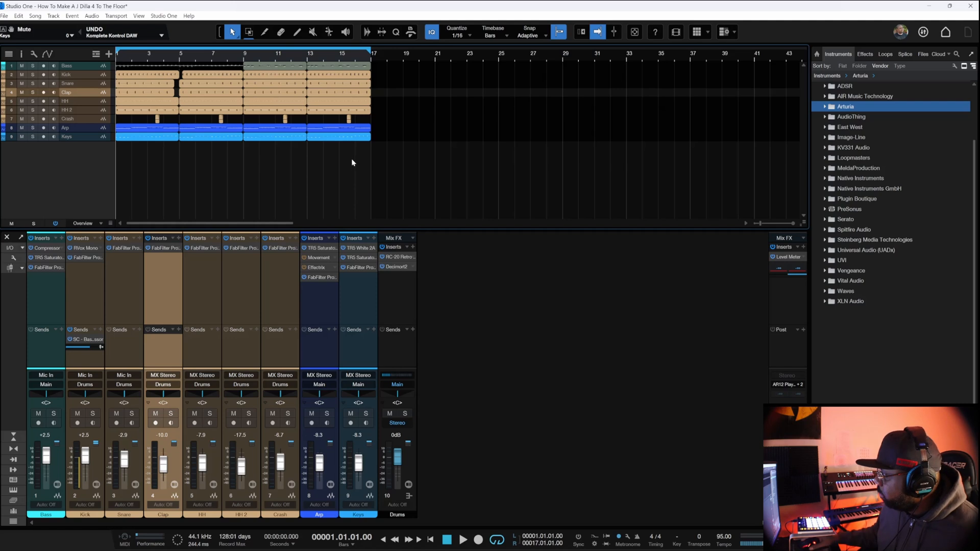
Create a new track with Xpand!2 from AIR Music Technology instruments
{"action": "left_click", "coordinate": [821, 95]}
{"action": "left_click", "coordinate": [846, 245]}
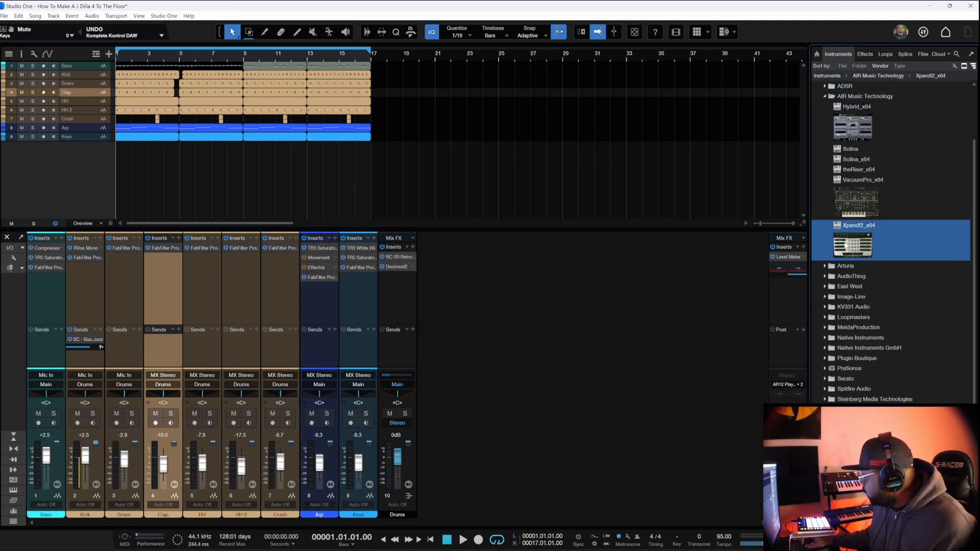
{"action": "left_click_drag", "start_coordinate": [845, 245], "coordinate": [176, 171]}
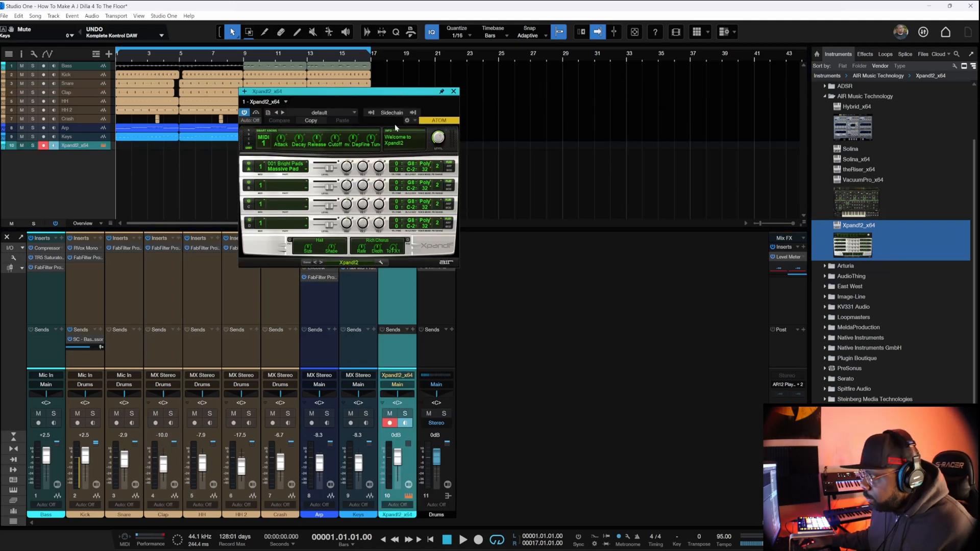
Load the Strings > Big Legato Strings preset in Xpand!2
{"action": "left_click", "coordinate": [356, 263]}
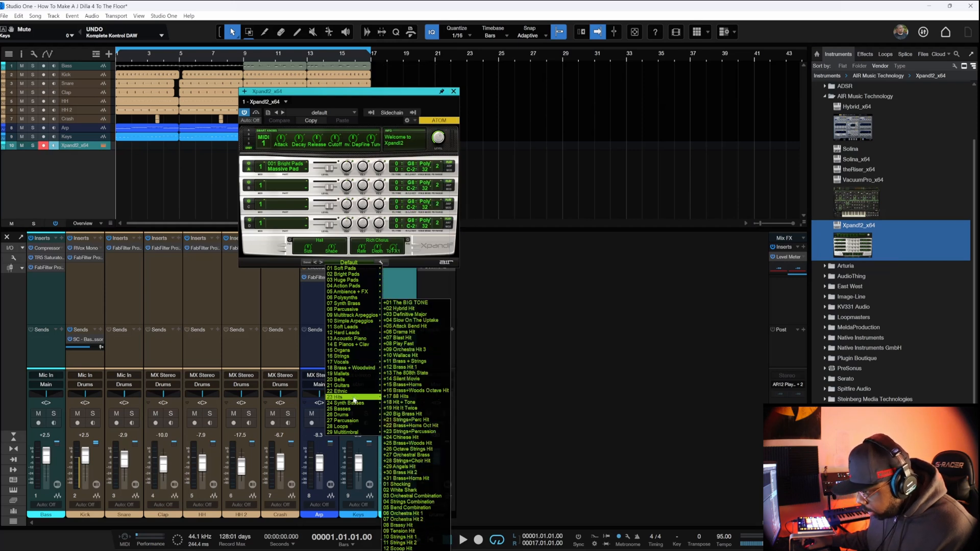
{"action": "mouse_move", "coordinate": [352, 356]}
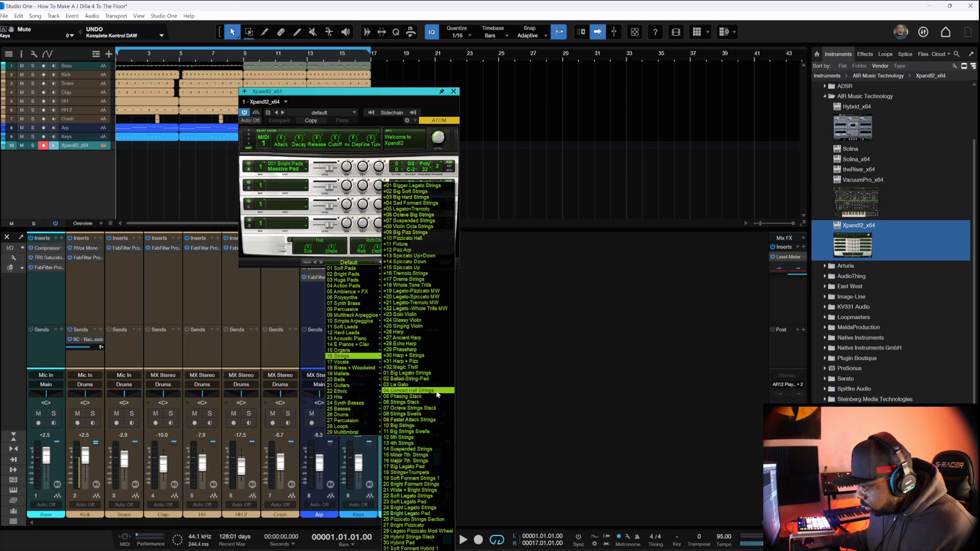
{"action": "left_click", "coordinate": [408, 390]}
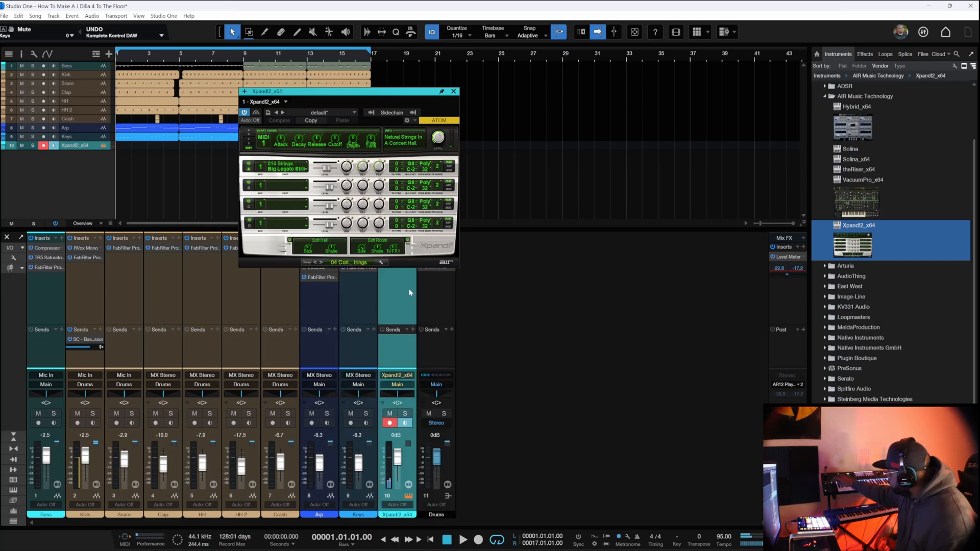
Audition the strings and lower the Xpand!2 channel fader to -3.3 dB
{"action": "key", "text": "space"}
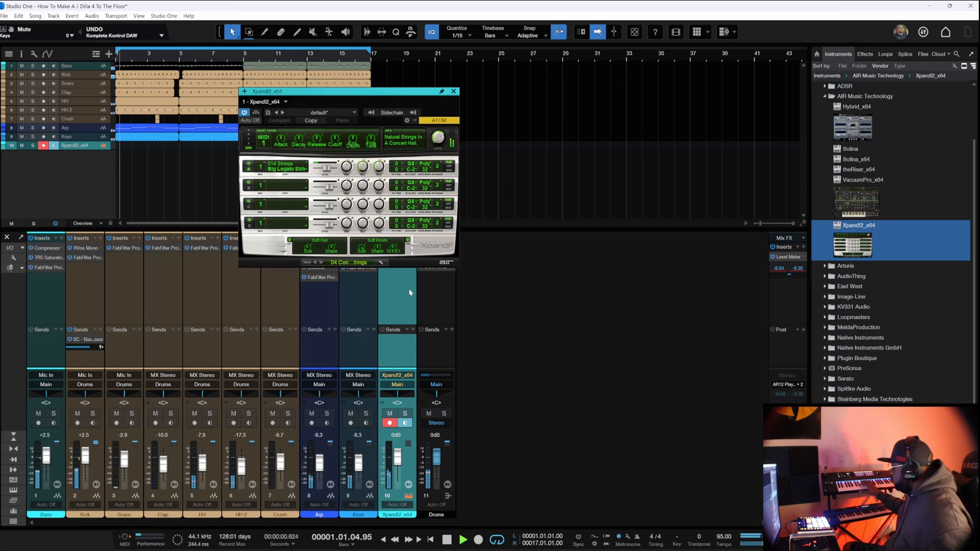
{"action": "key", "text": "space"}
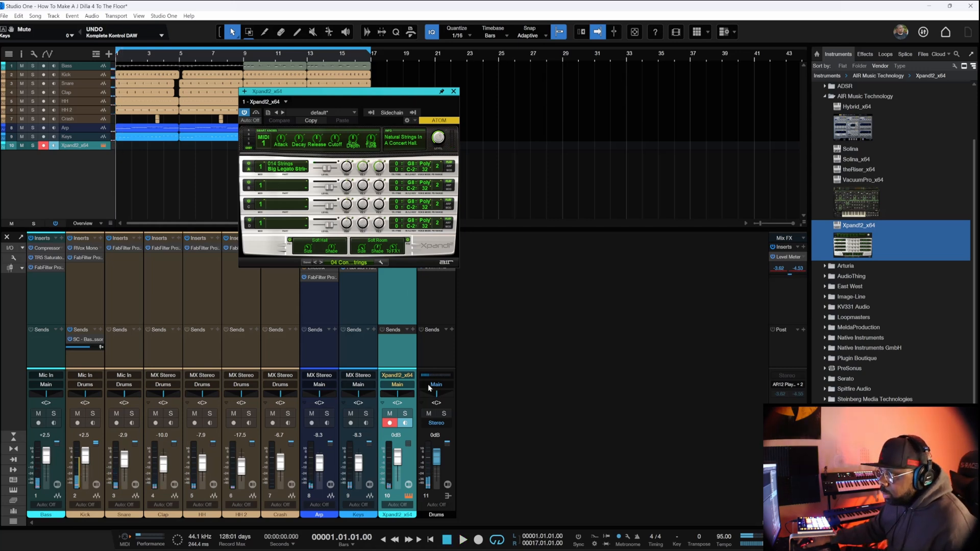
{"action": "left_click_drag", "start_coordinate": [396, 453], "coordinate": [398, 459]}
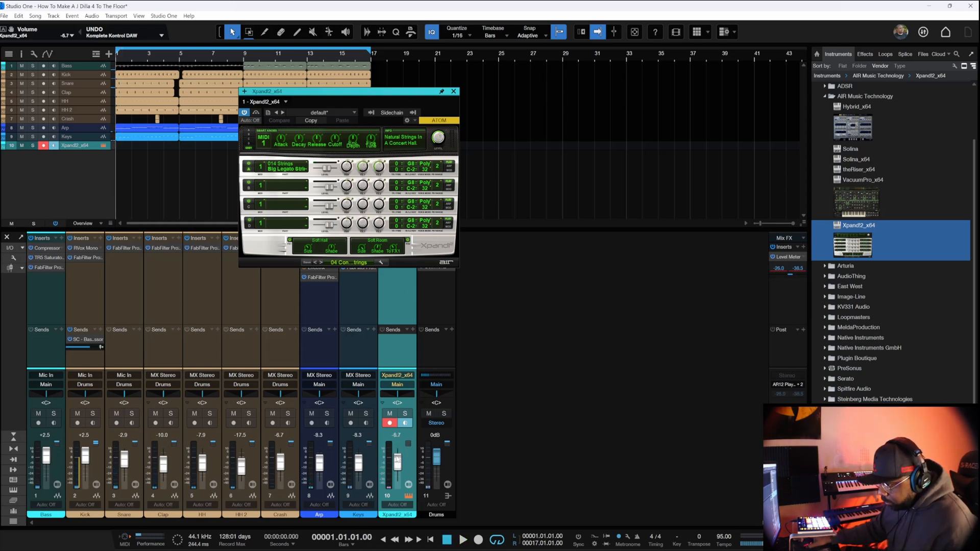
Start the loop range at bar 13 and play the bar 13–17 loop
{"action": "left_click_drag", "start_coordinate": [391, 92], "coordinate": [609, 112]}
{"action": "left_click_drag", "start_coordinate": [119, 52], "coordinate": [307, 58]}
{"action": "key", "text": "space"}
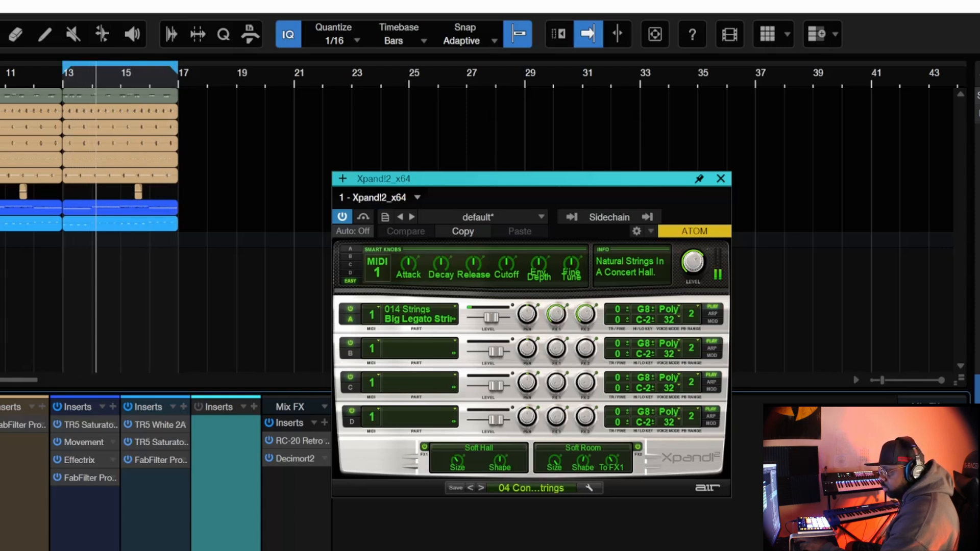
Stop the looped bar 13–17 playback
{"action": "key", "text": "space"}
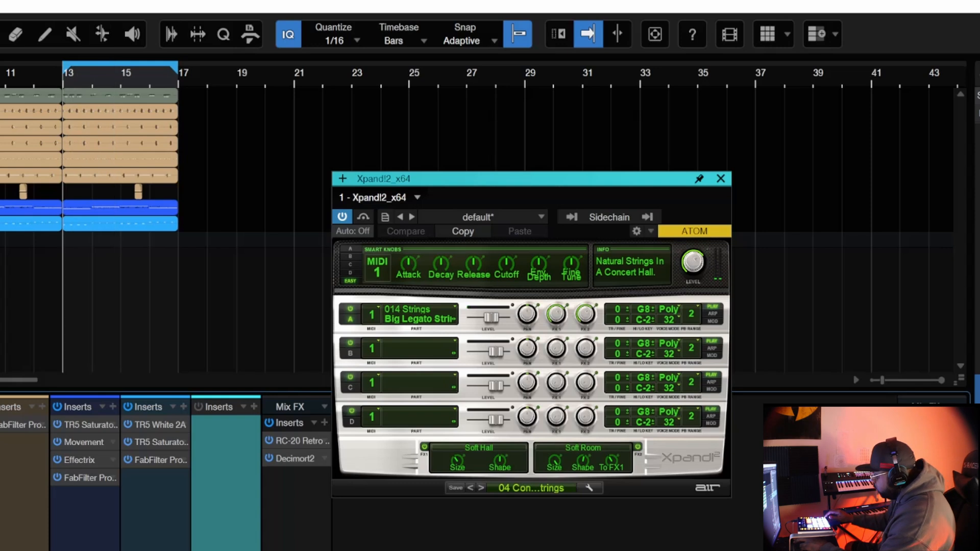